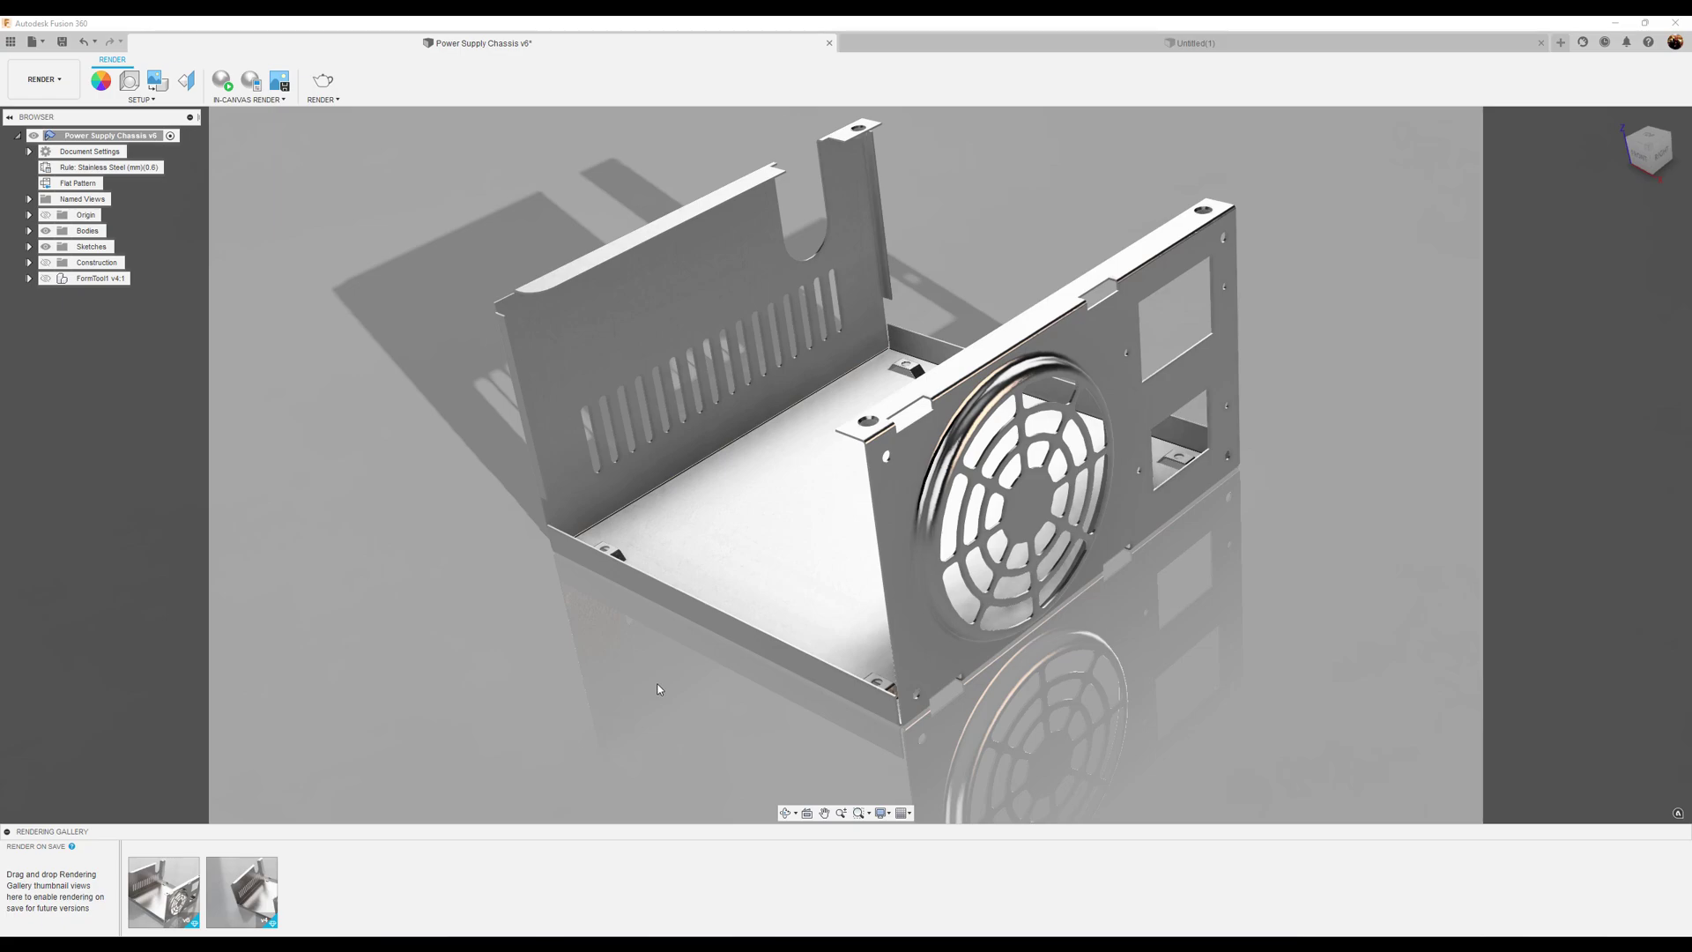
Step: Examine the raised bridge mounts on the power supply chassis floor and switch to the empty untitled design
scroll(804, 593, up, 3)
scroll(804, 593, up, 2)
click(1039, 438)
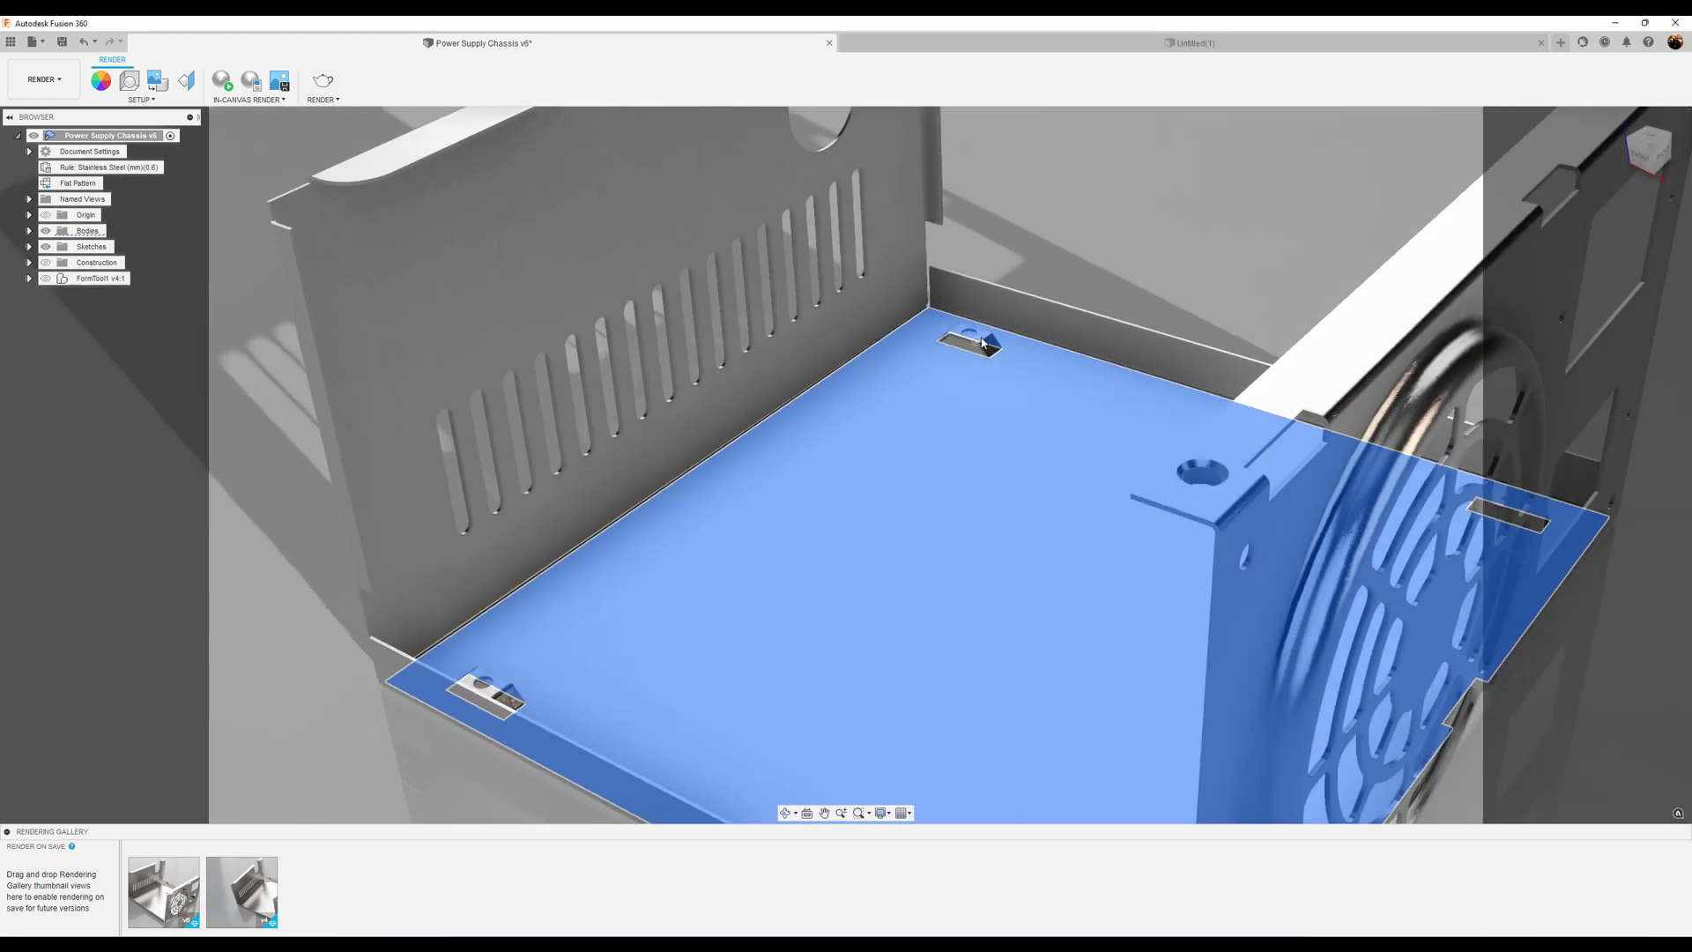
key(Escape)
shift+middle_drag(1039, 438, 1118, 438)
scroll(1127, 463, up, 3)
scroll(1118, 438, up, 2)
scroll(1117, 438, down, 6)
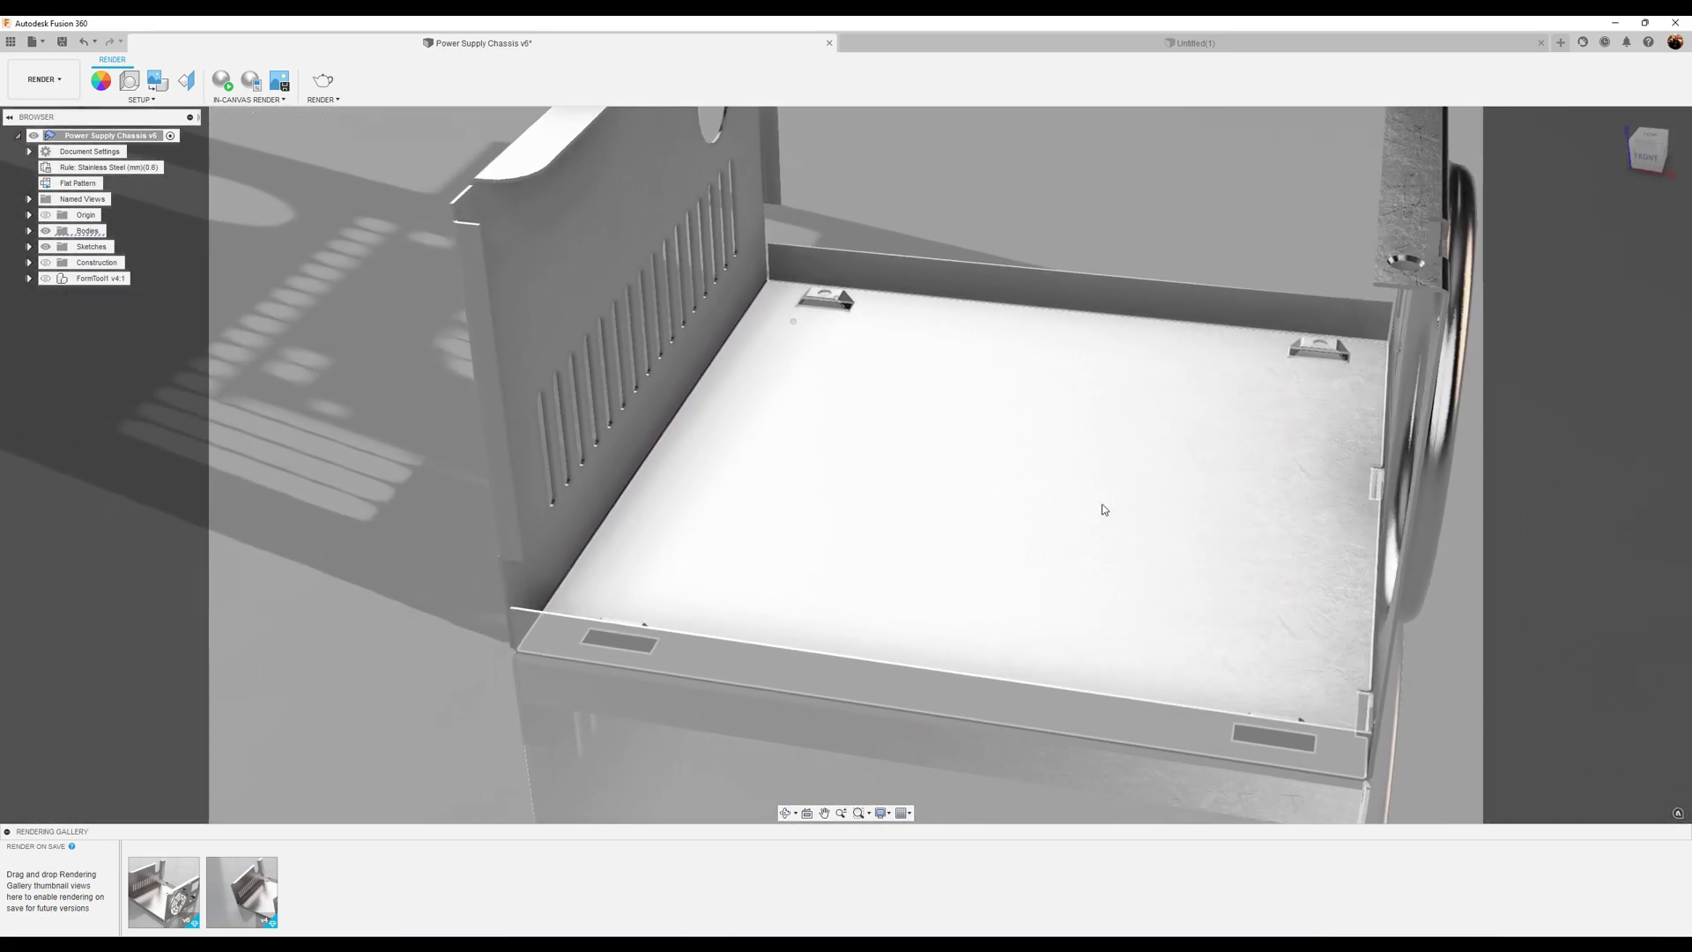
shift+middle_drag(1105, 510, 1114, 499)
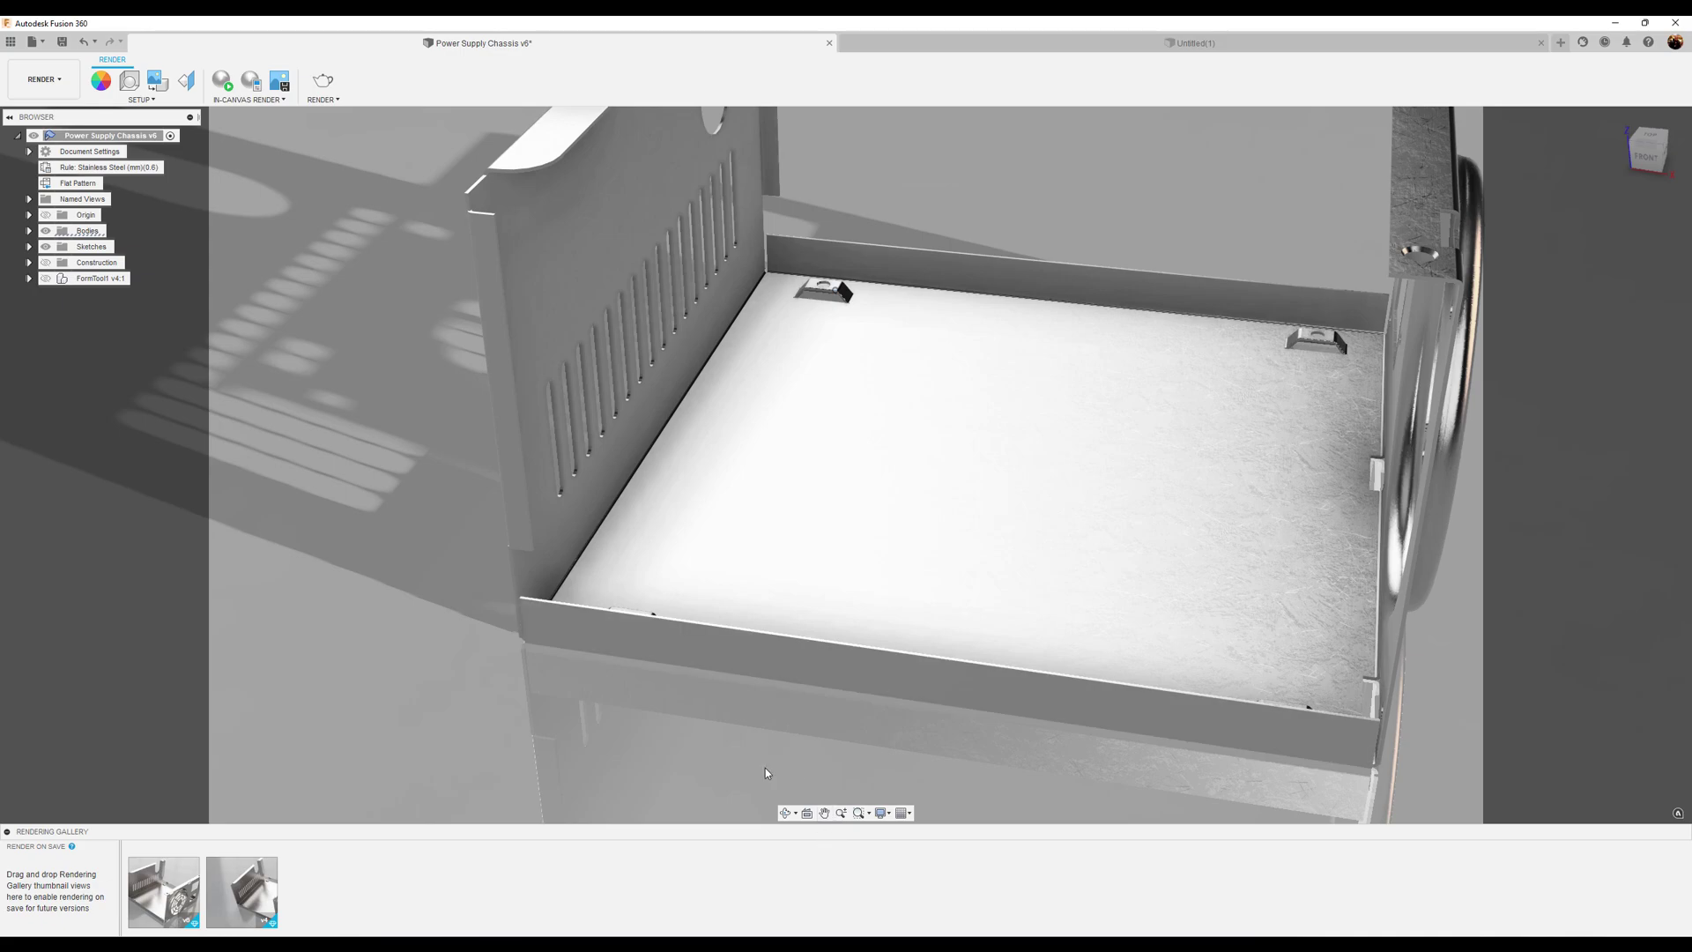
shift+middle_drag(765, 773, 667, 752)
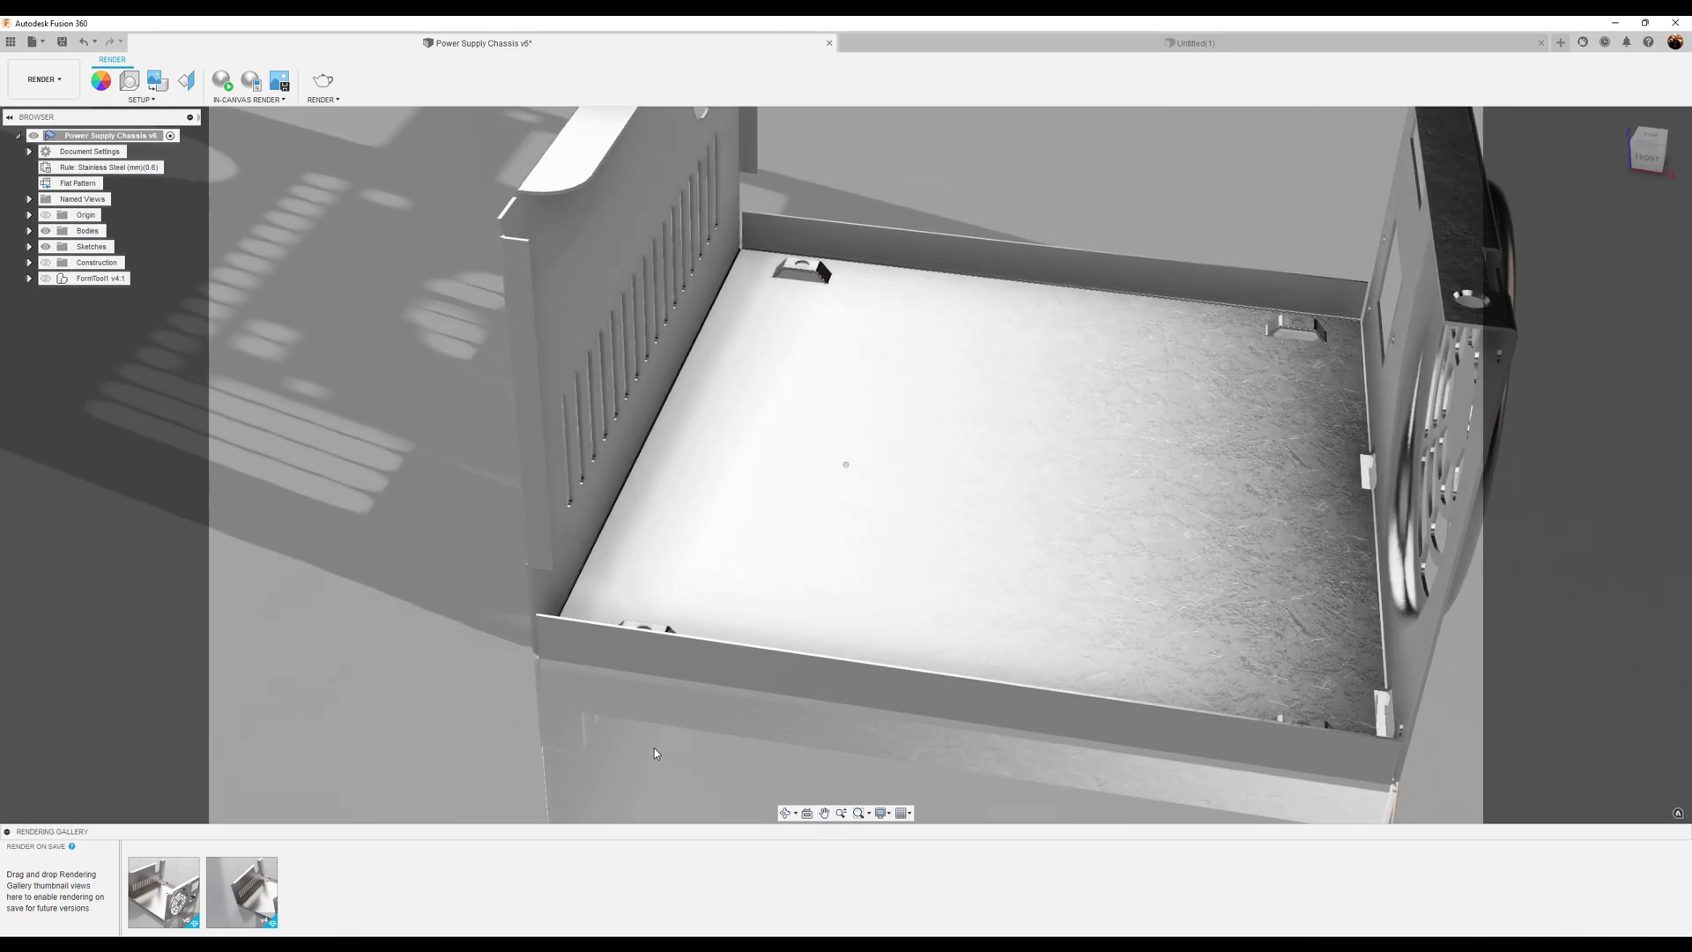
scroll(654, 748, down, 2)
key(F6)
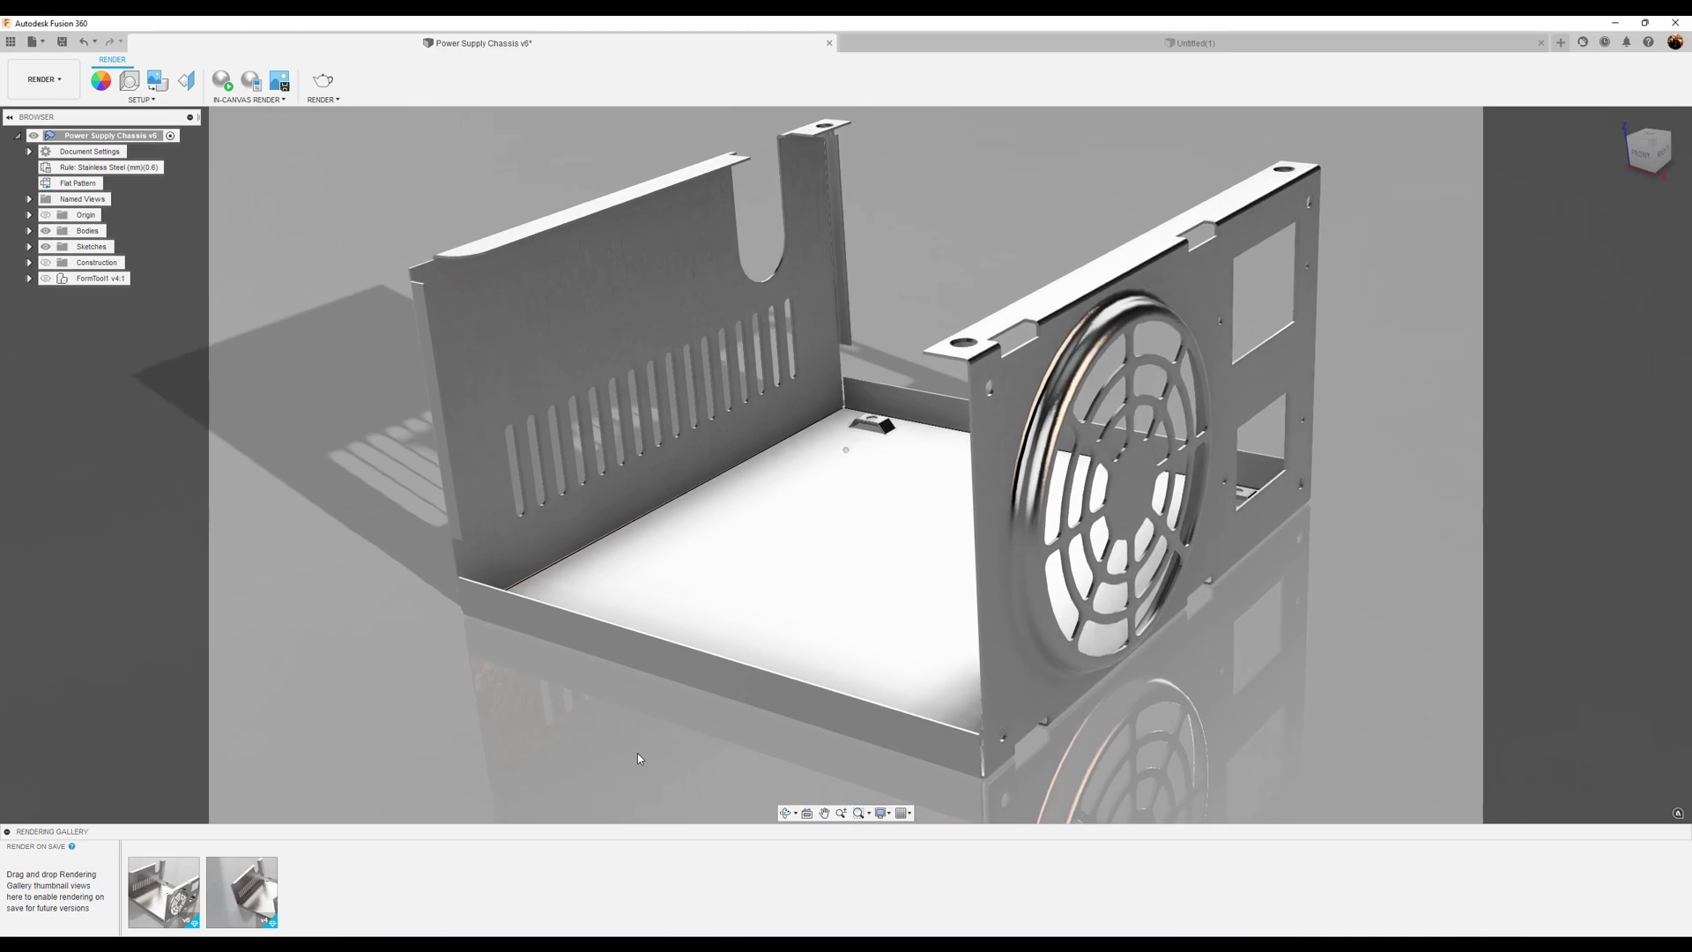
click(1473, 41)
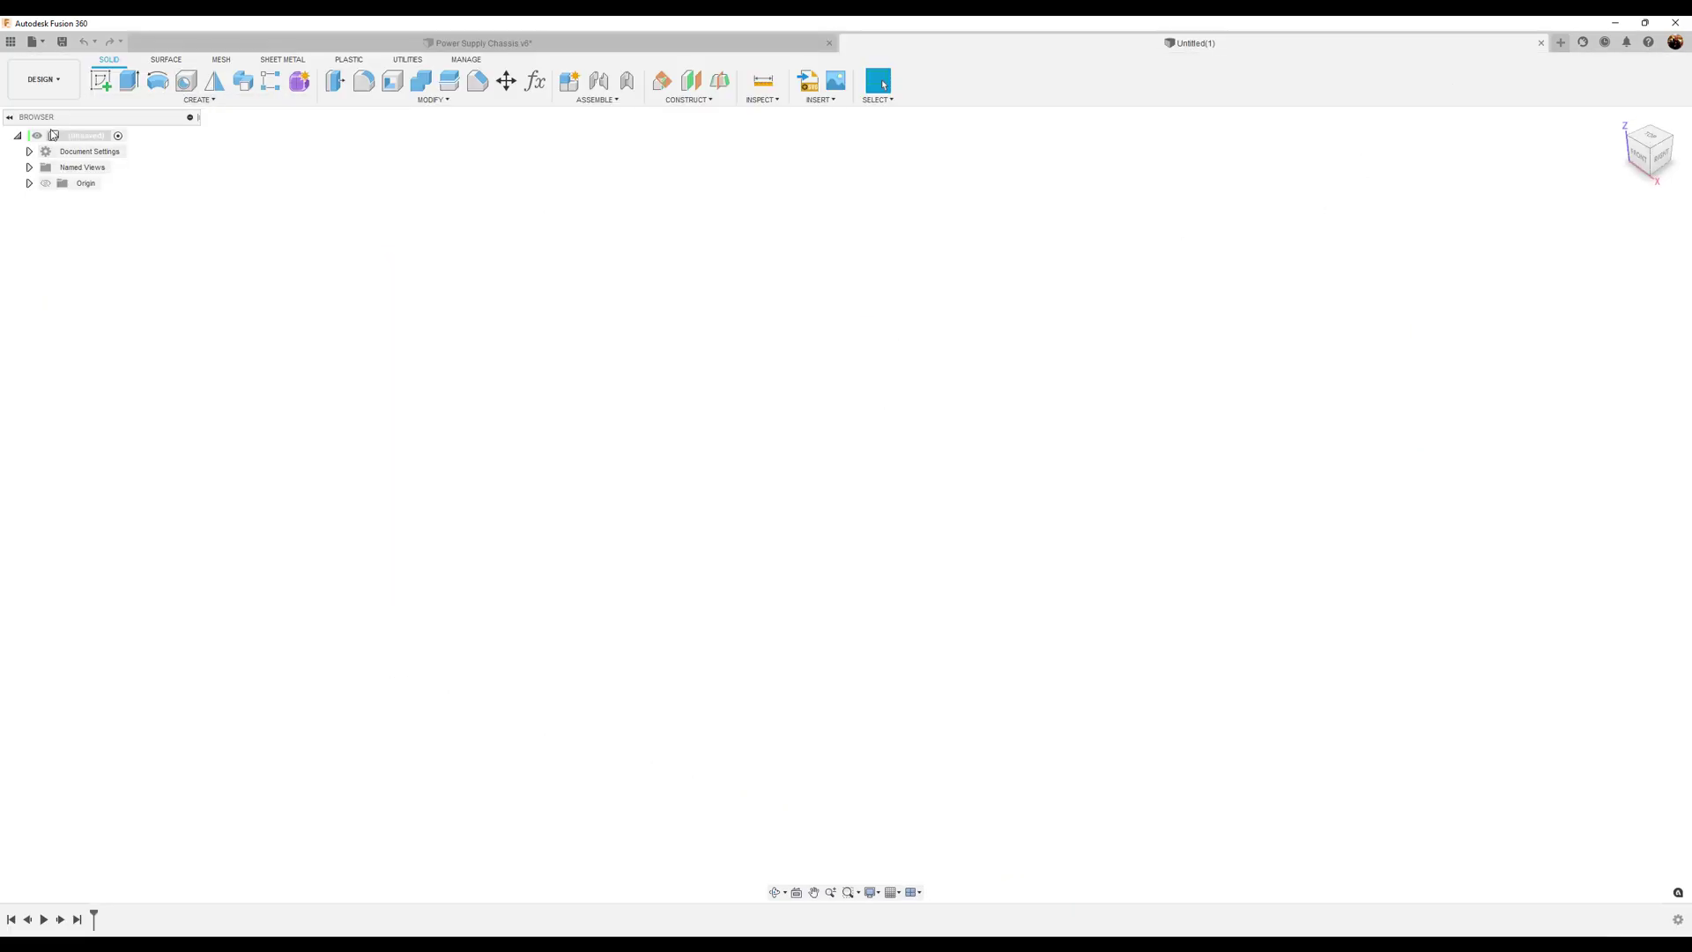
right_click(81, 139)
click(114, 148)
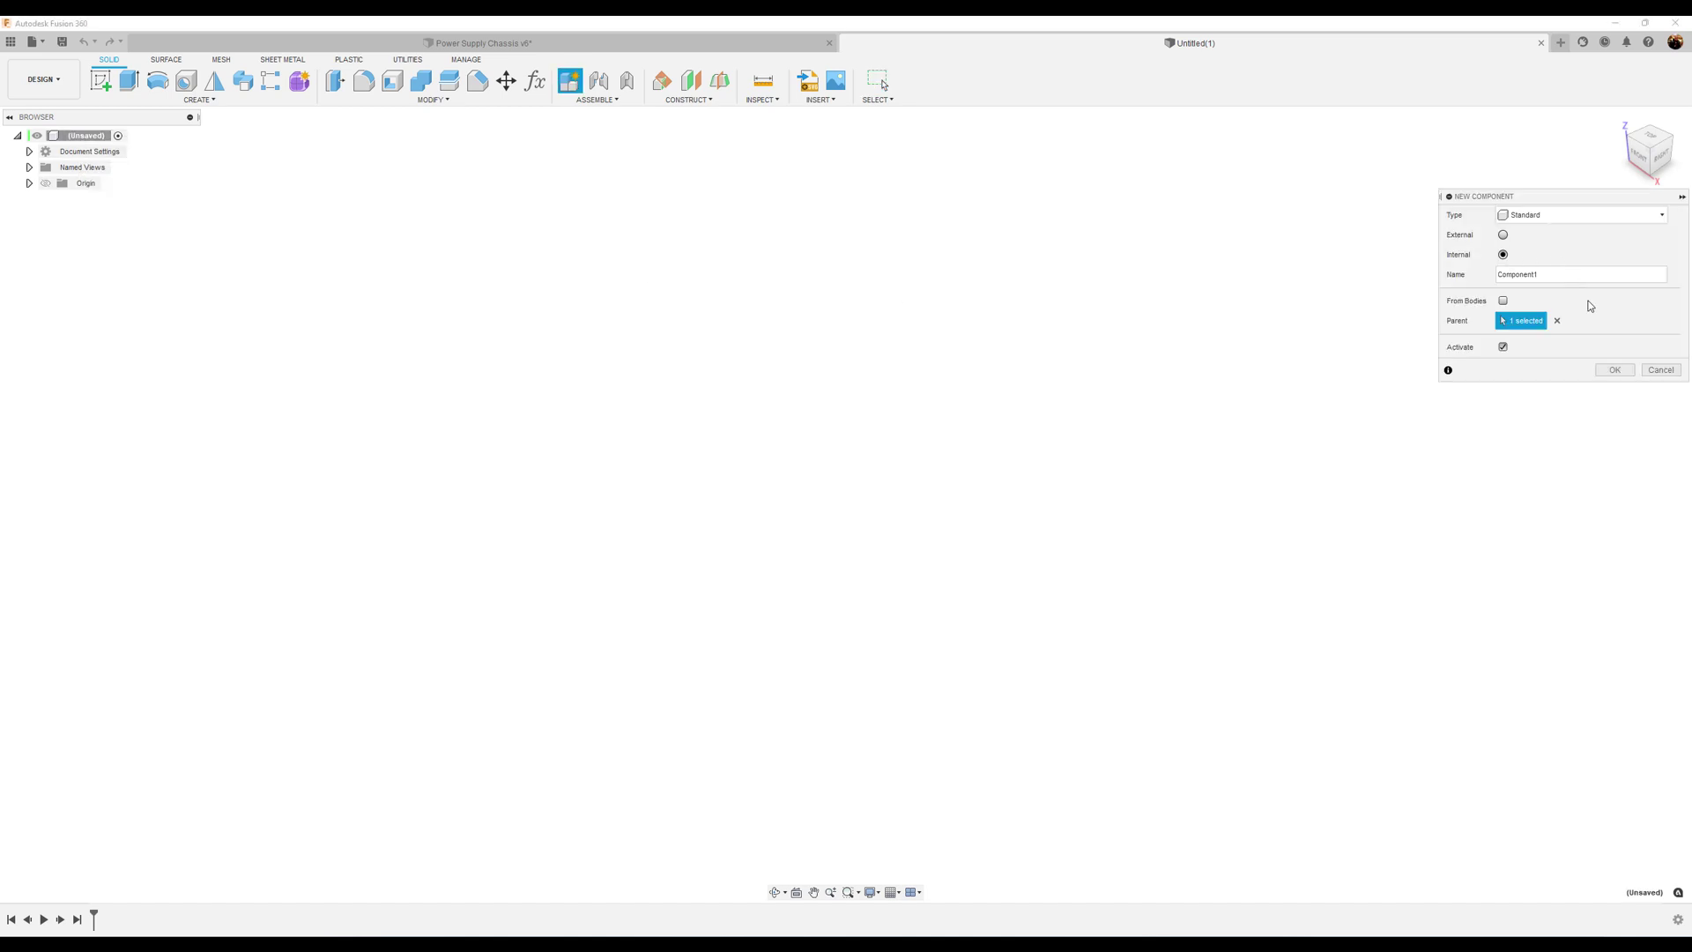
click(1624, 373)
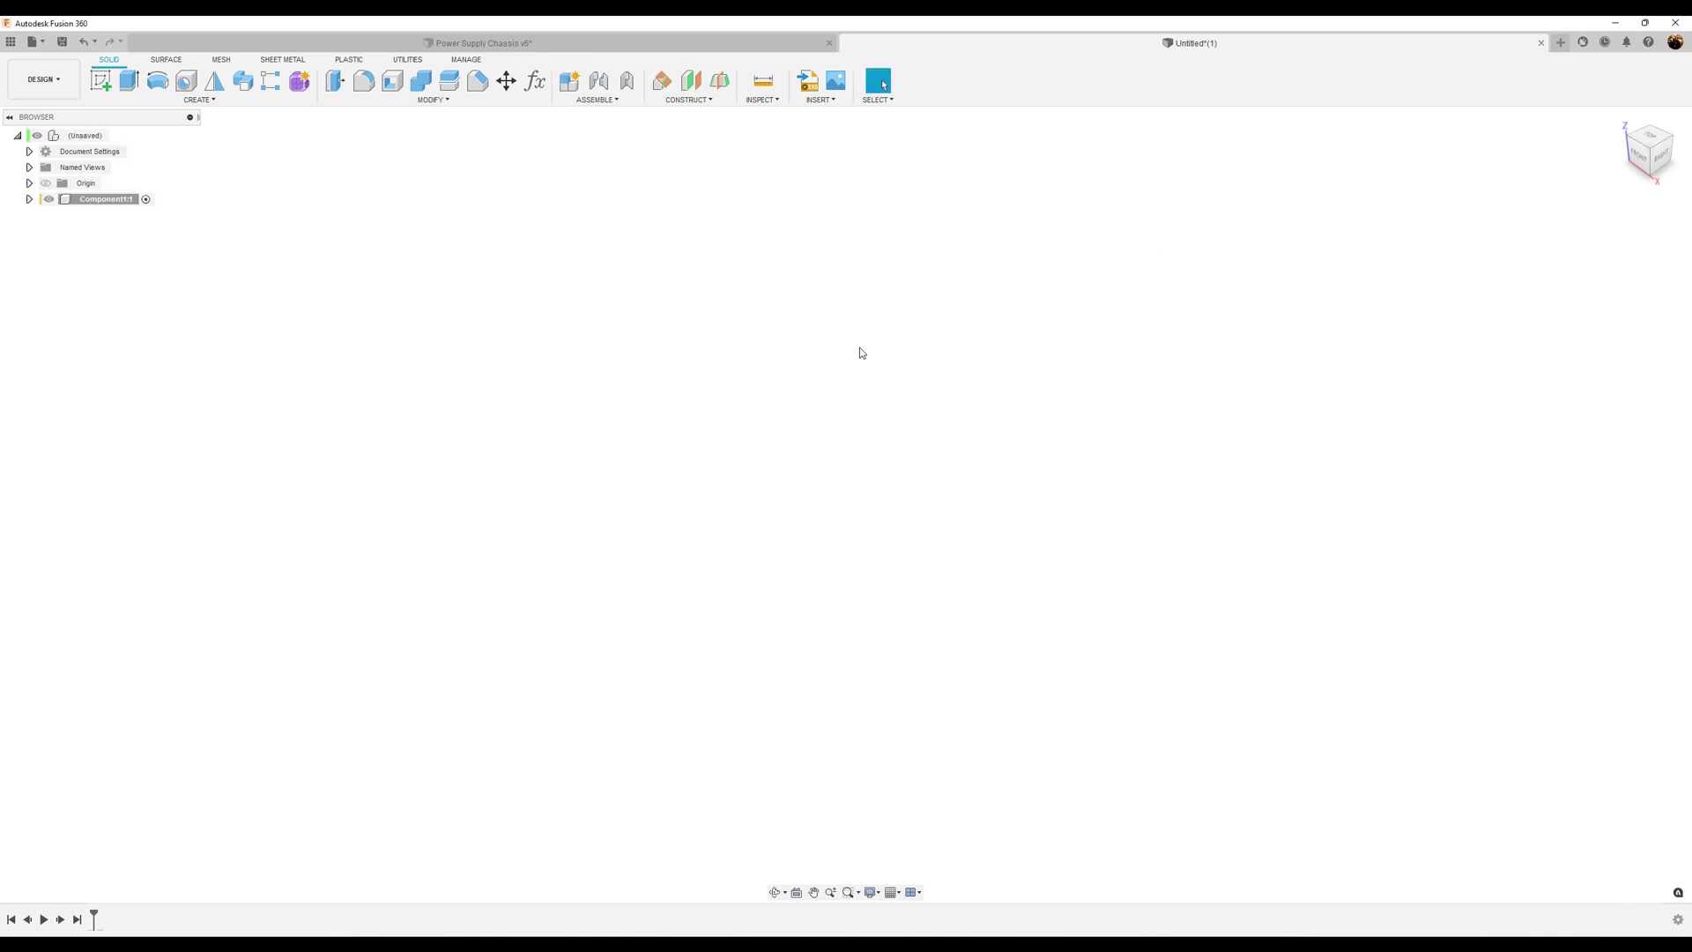
click(103, 80)
click(871, 463)
key(ctrl+z)
key(ctrl+z)
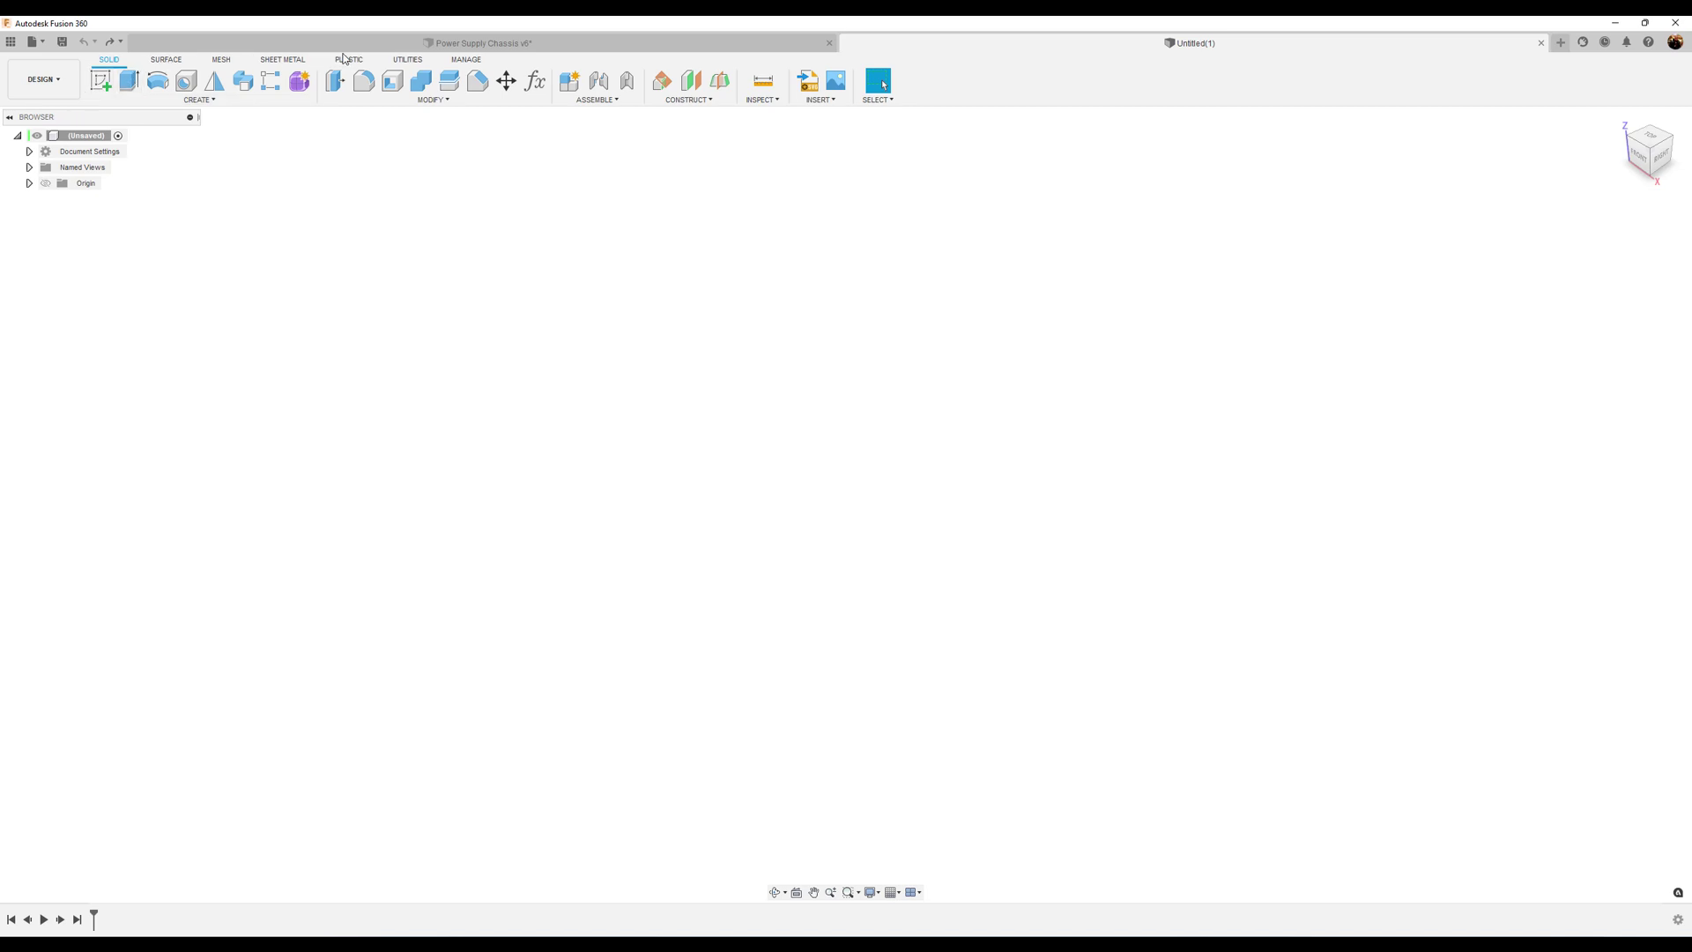
Step: Create an internal sheet metal component that uses the Stainless Steel (mm)(0.6) rule, and activate it
click(287, 60)
click(98, 89)
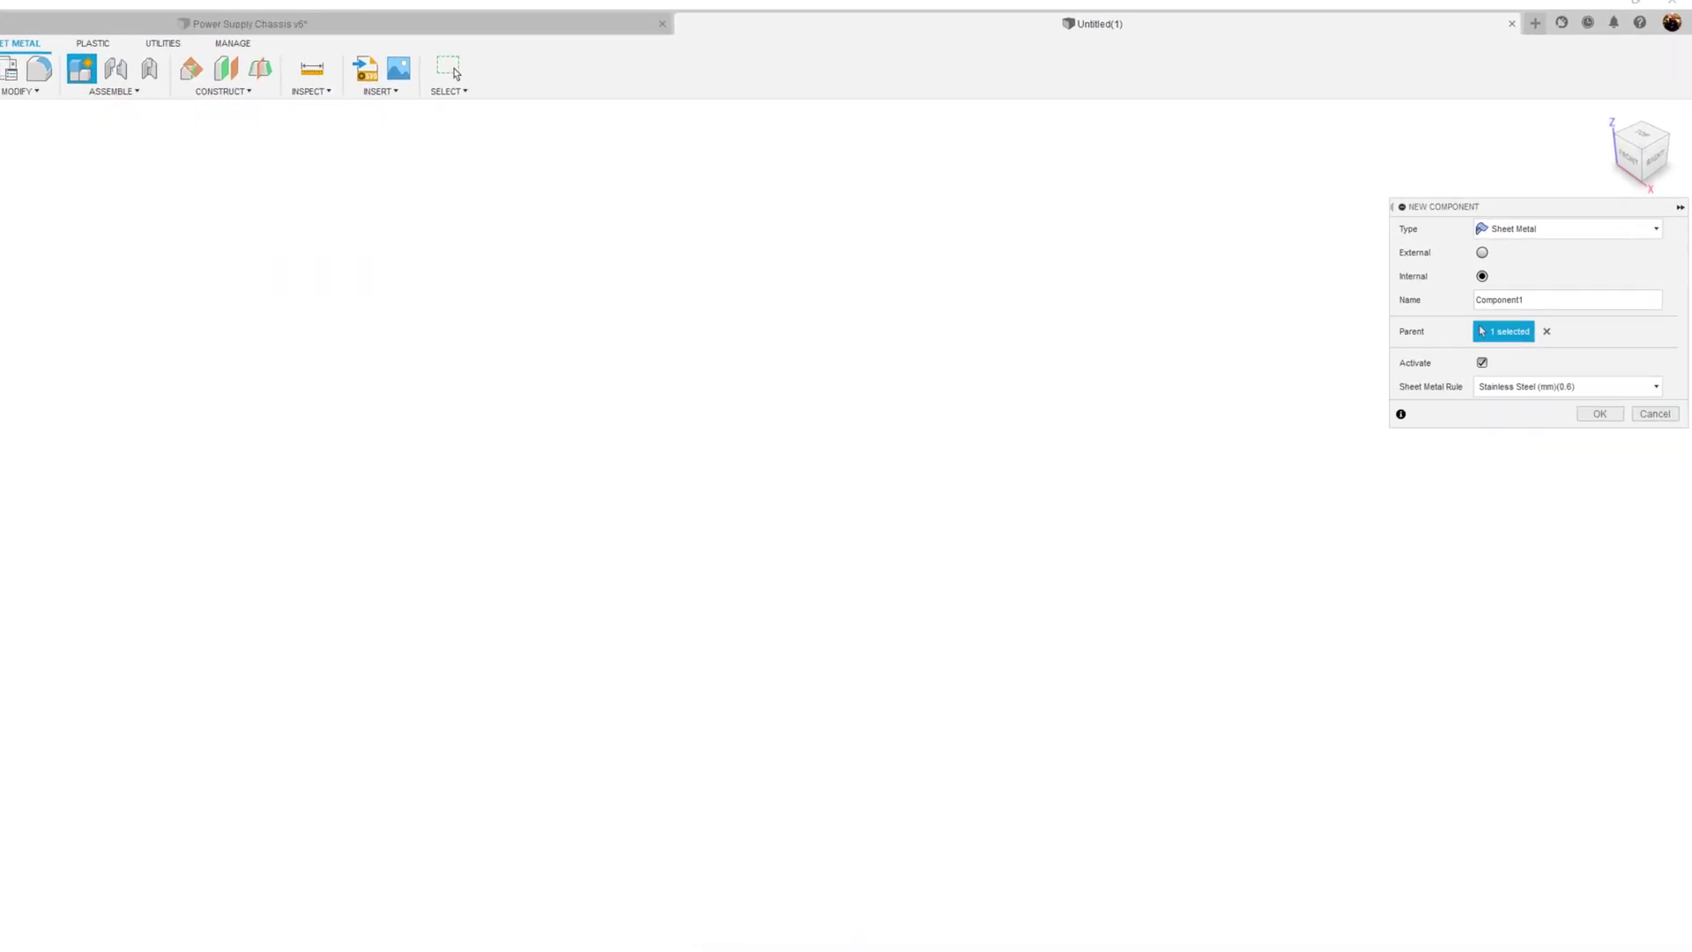
click(1513, 606)
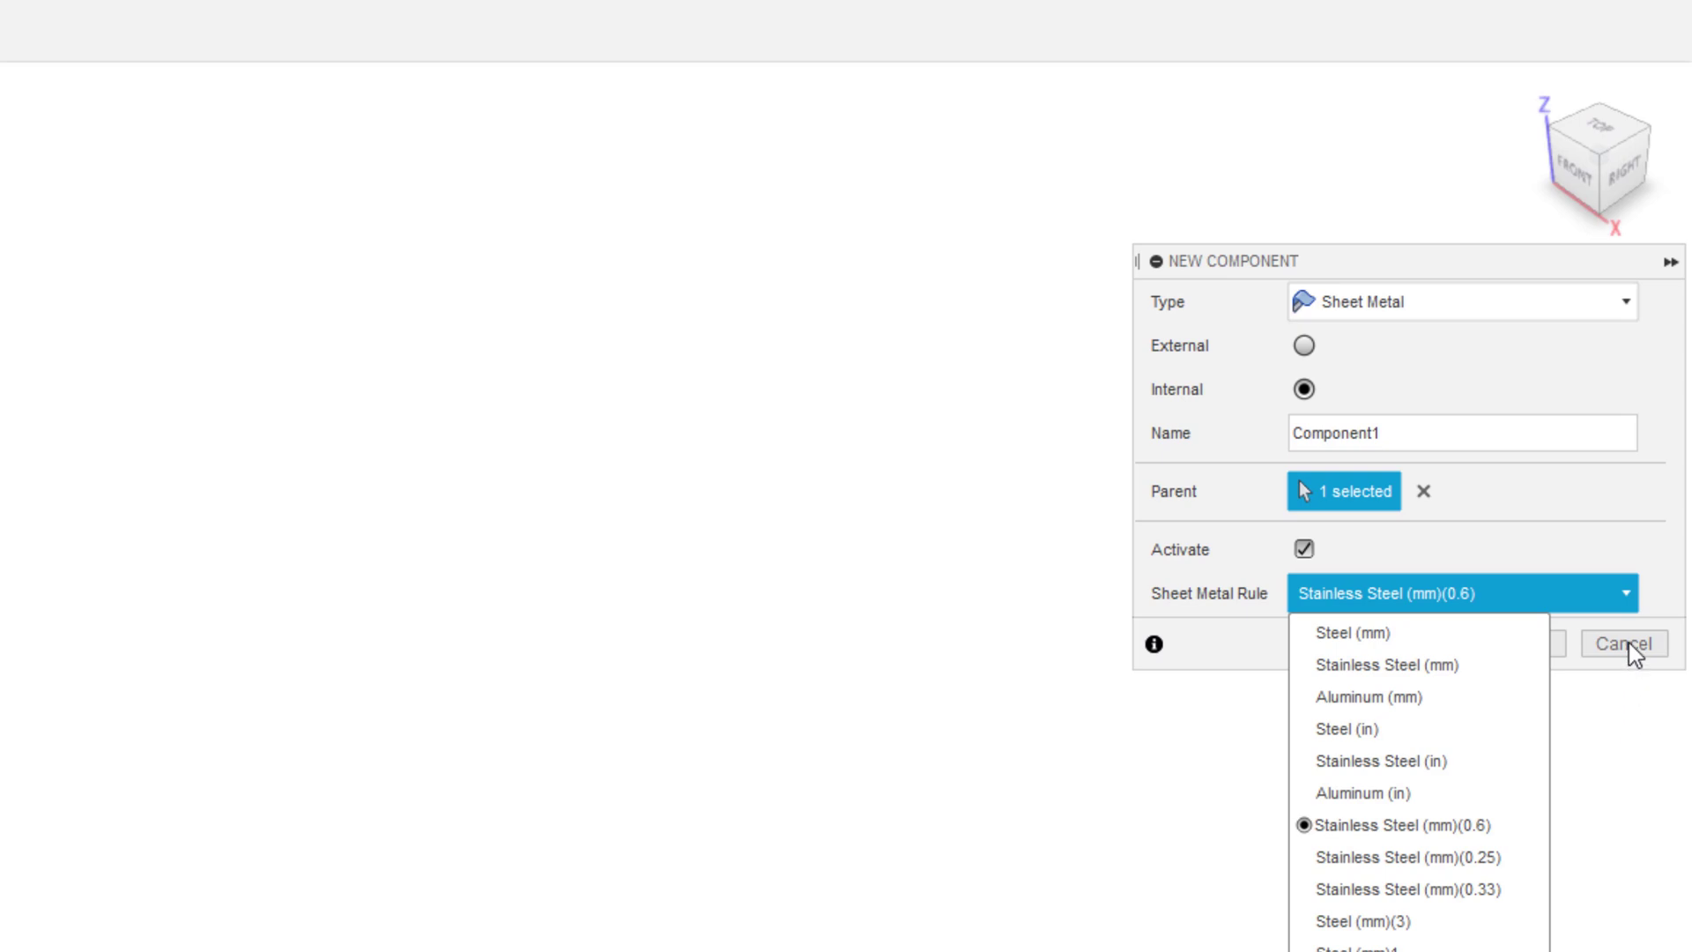
click(1624, 593)
click(1520, 644)
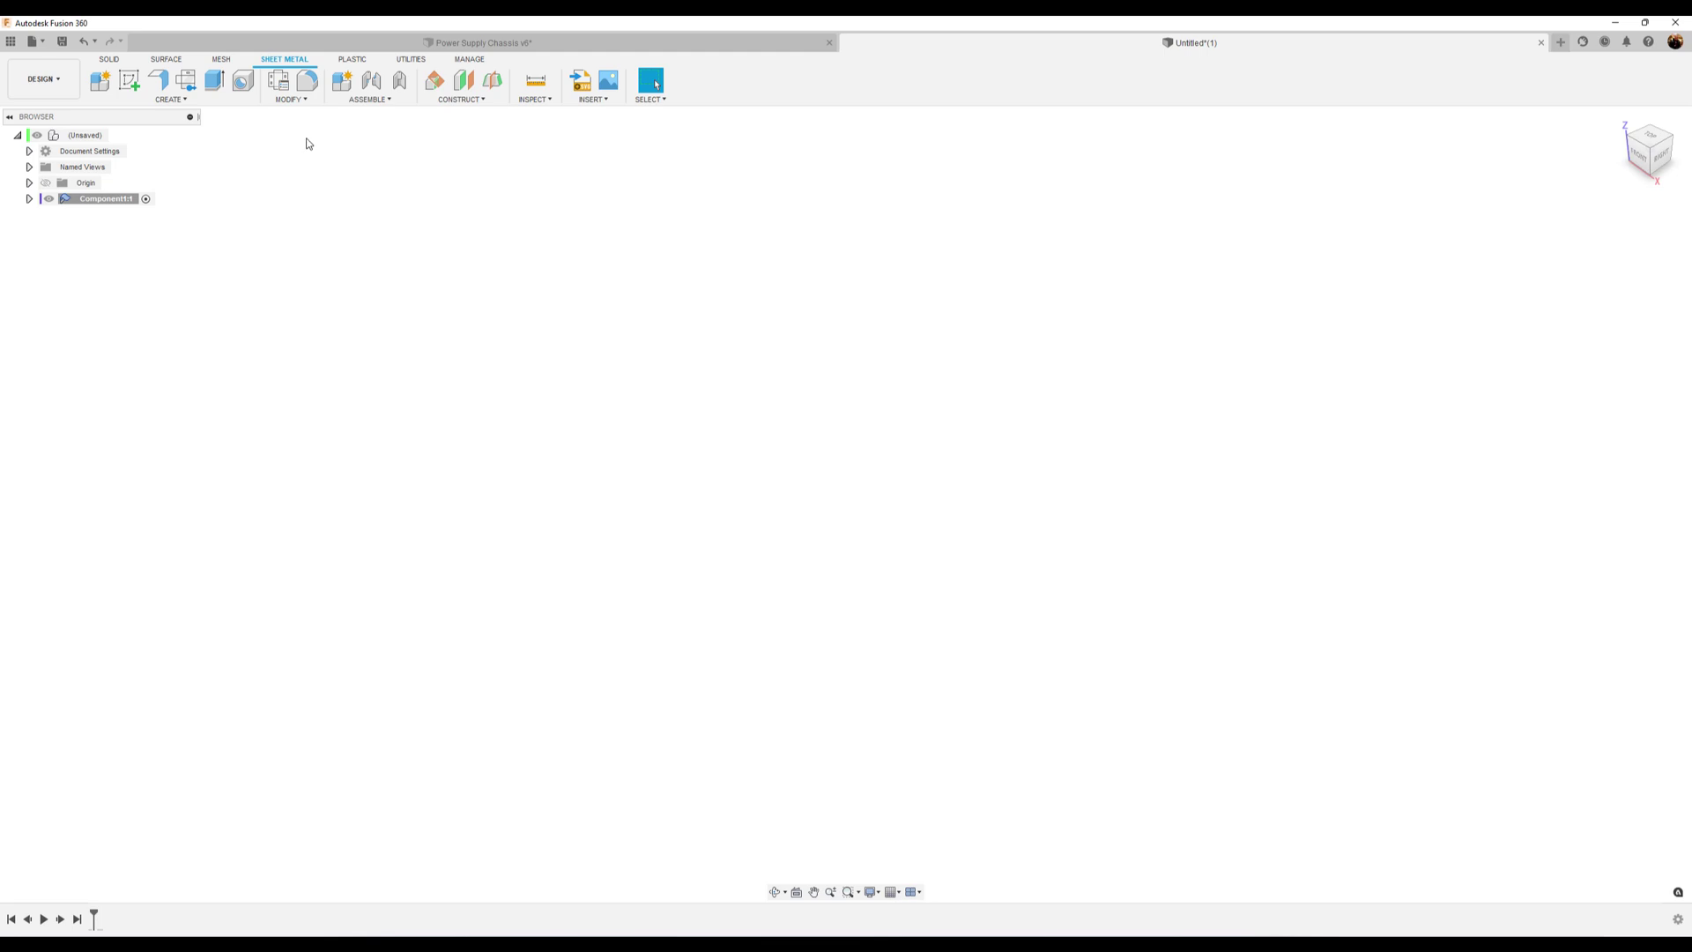
Step: Review the Stainless Steel (mm)(0.6) sheet metal rule and how library rules are edited or duplicated, without saving anything
click(278, 84)
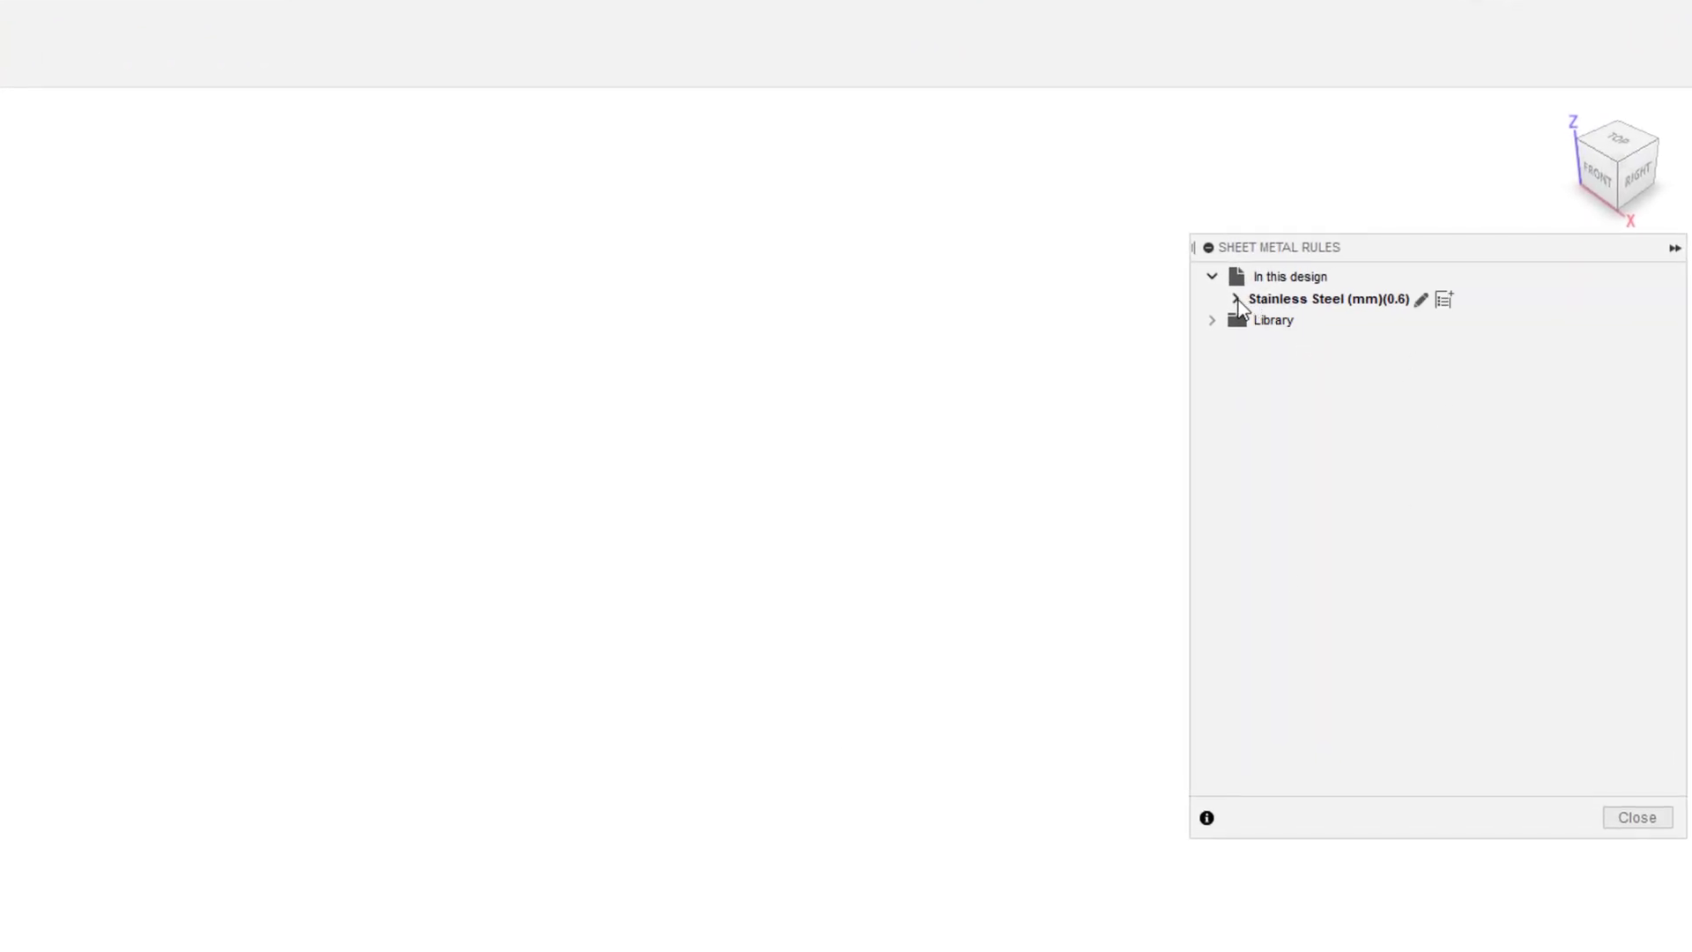
click(1236, 300)
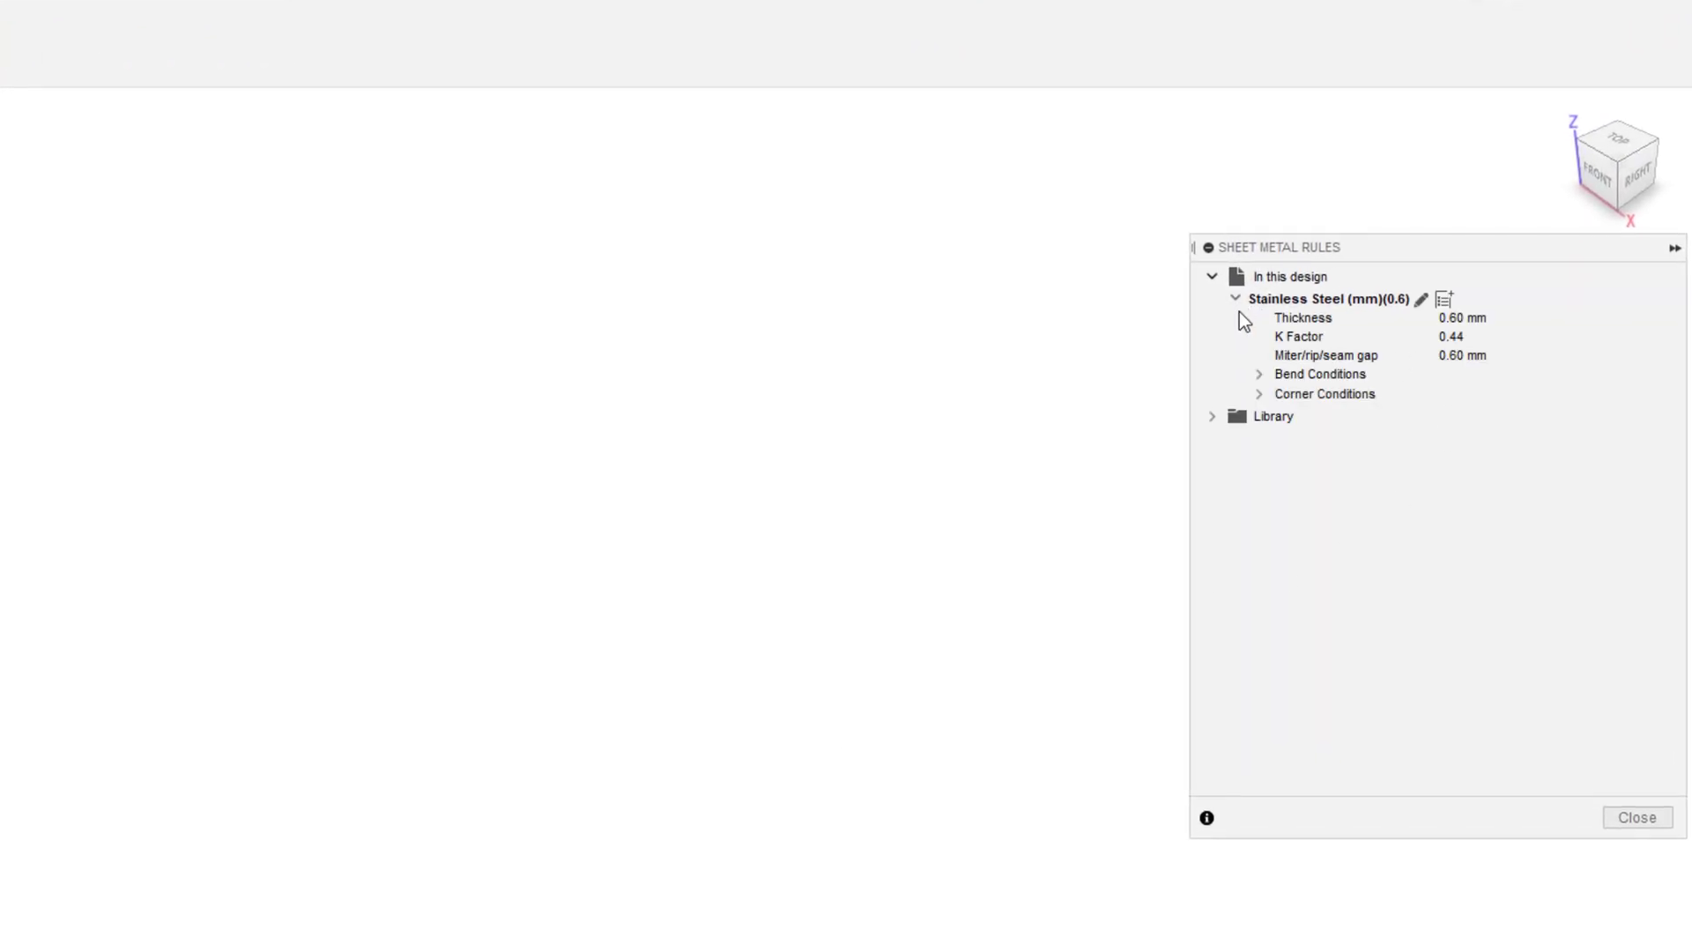
click(1211, 418)
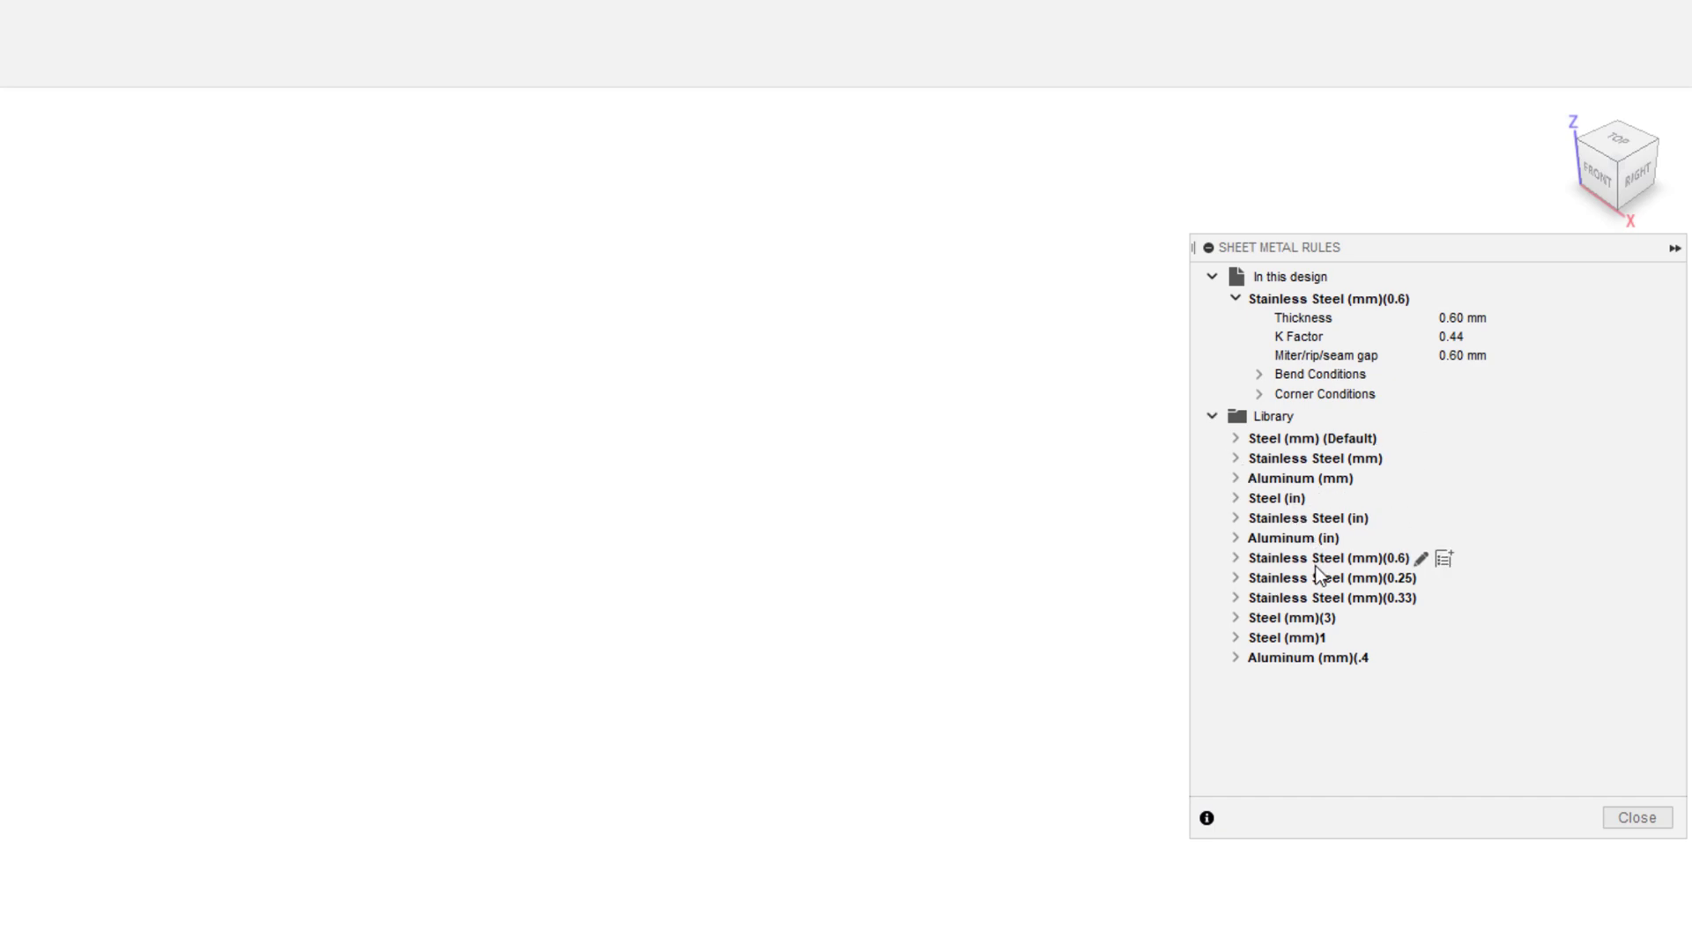
click(1234, 558)
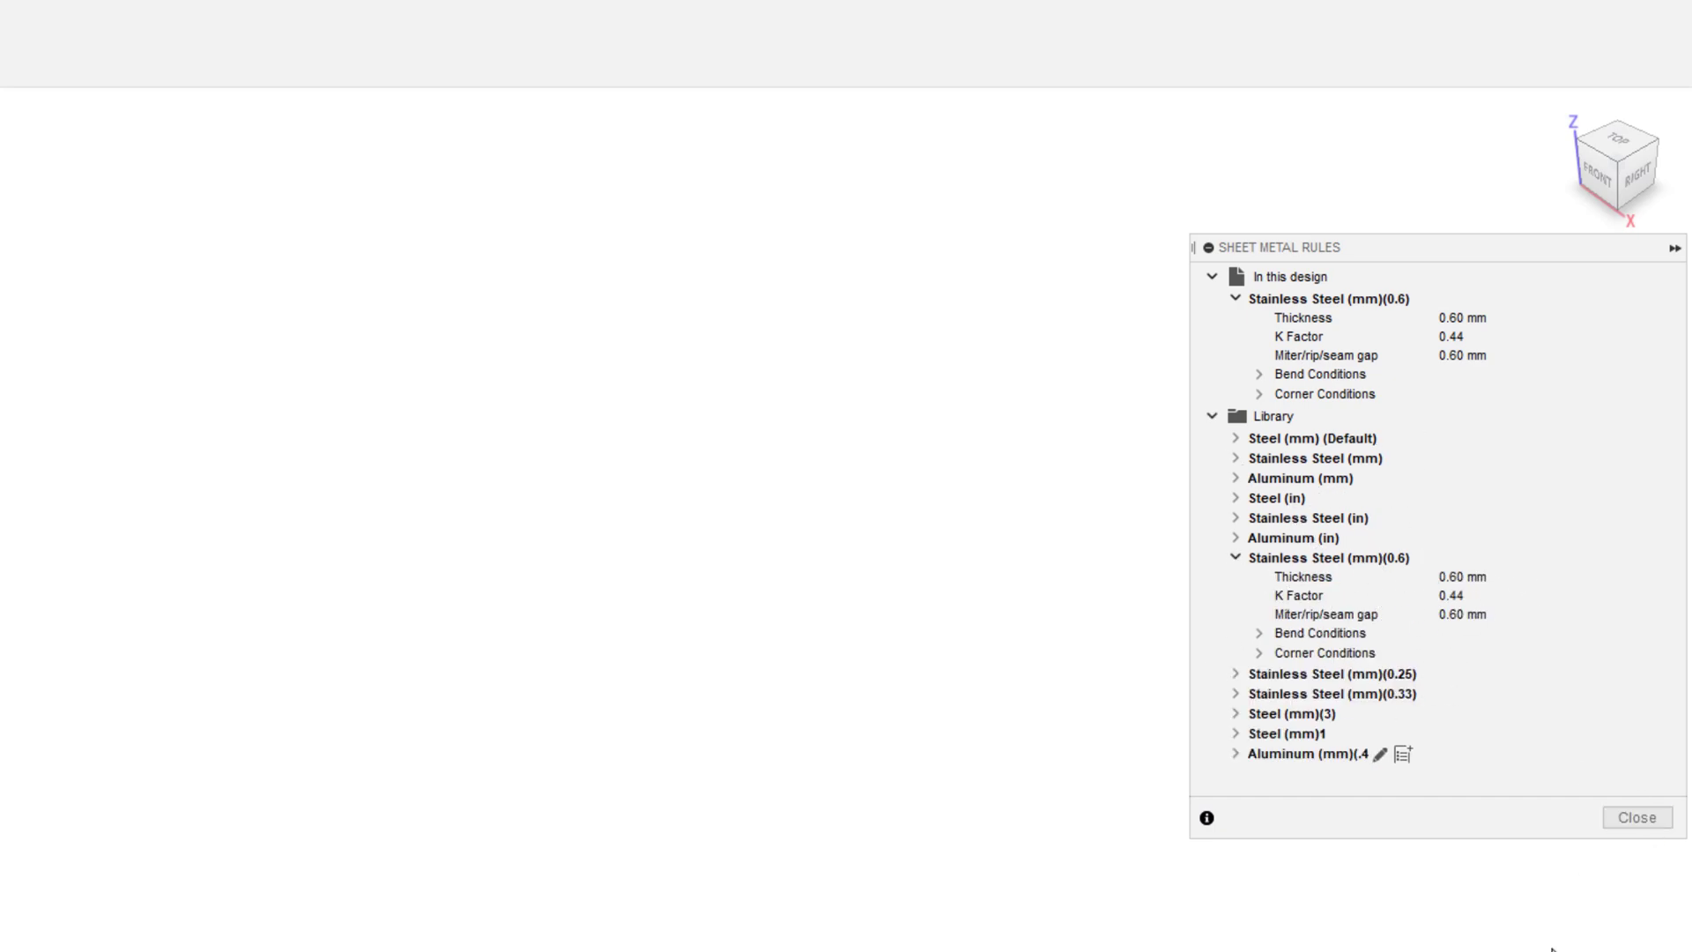
click(1421, 557)
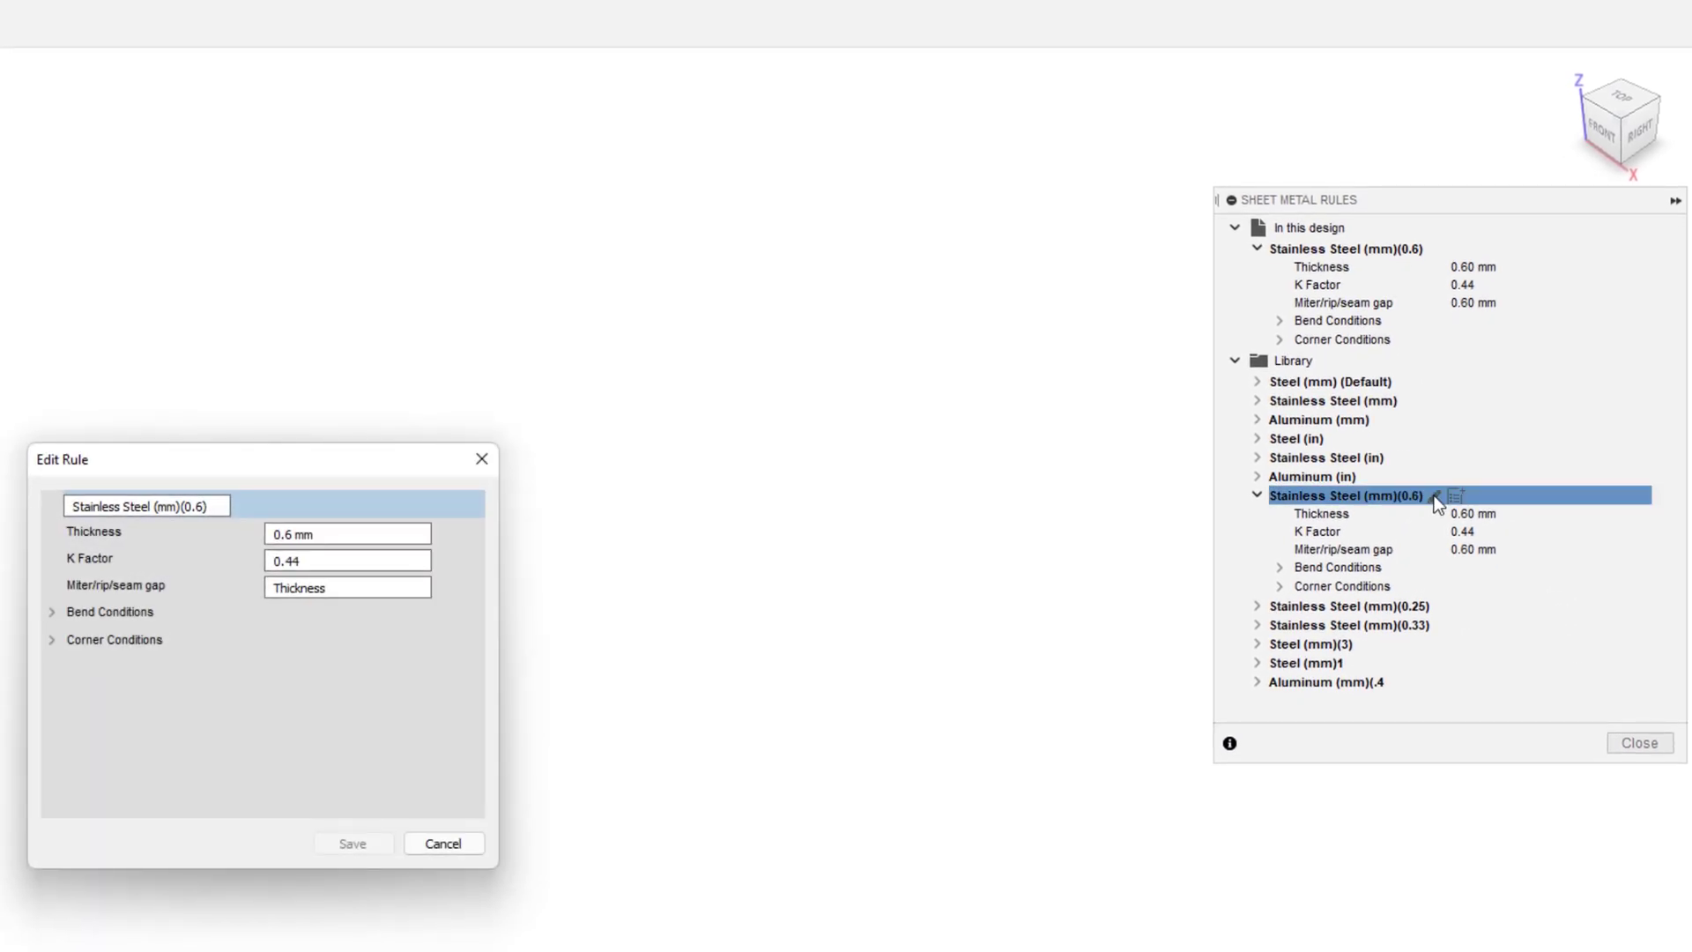
click(454, 846)
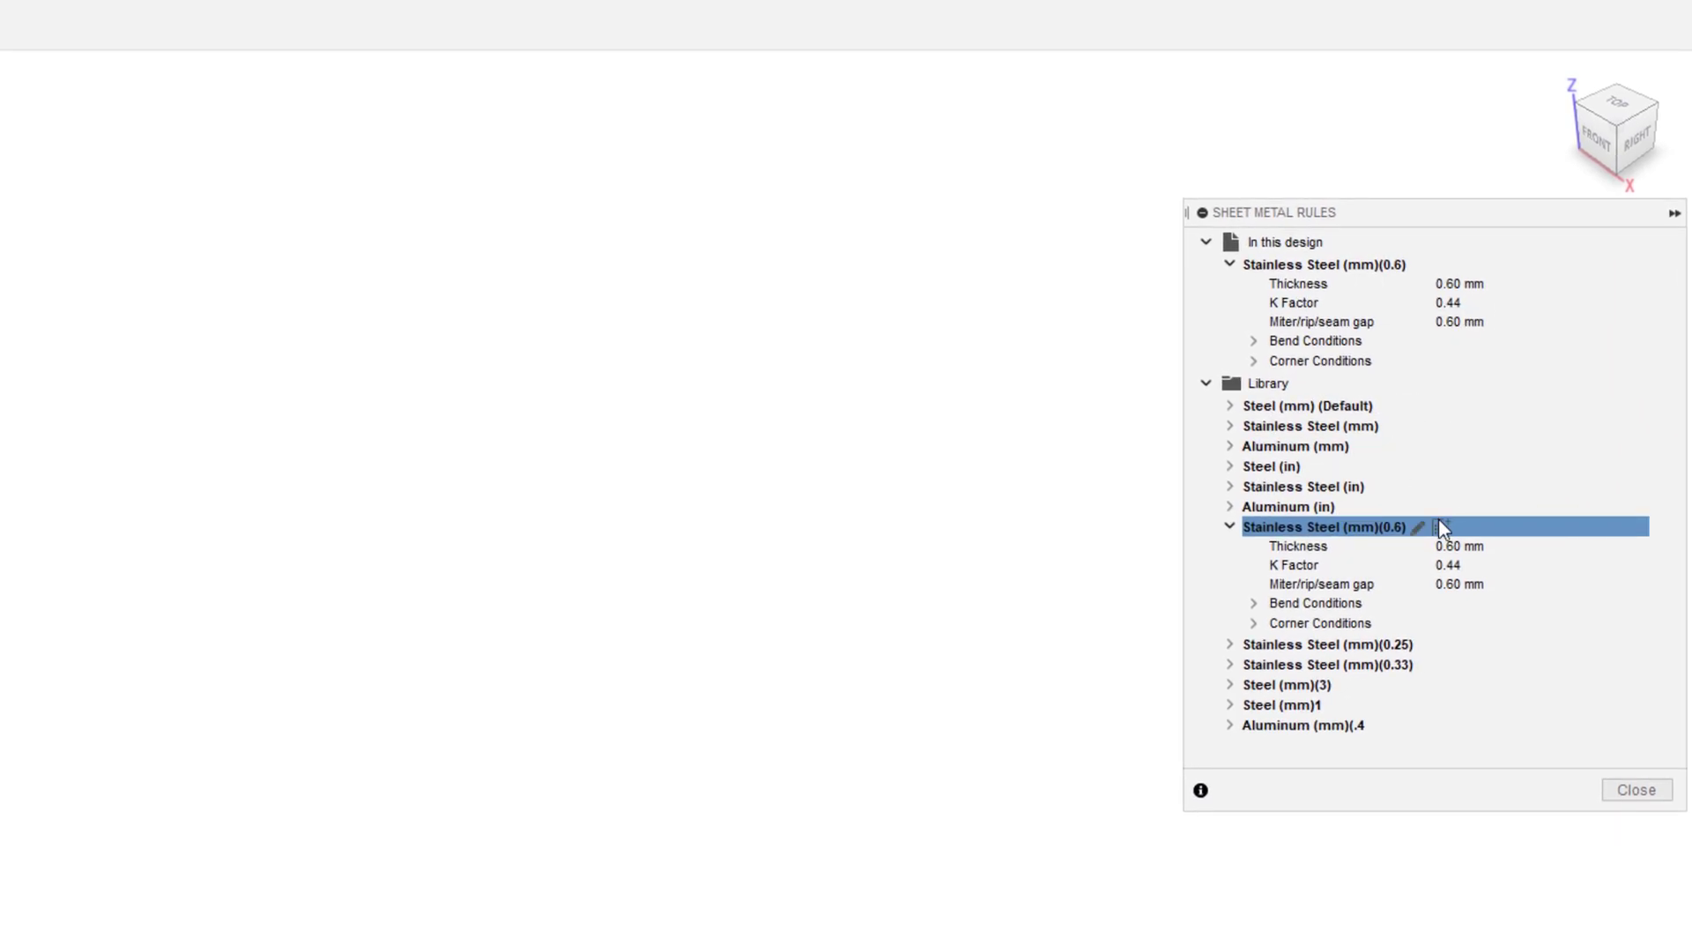
click(1442, 527)
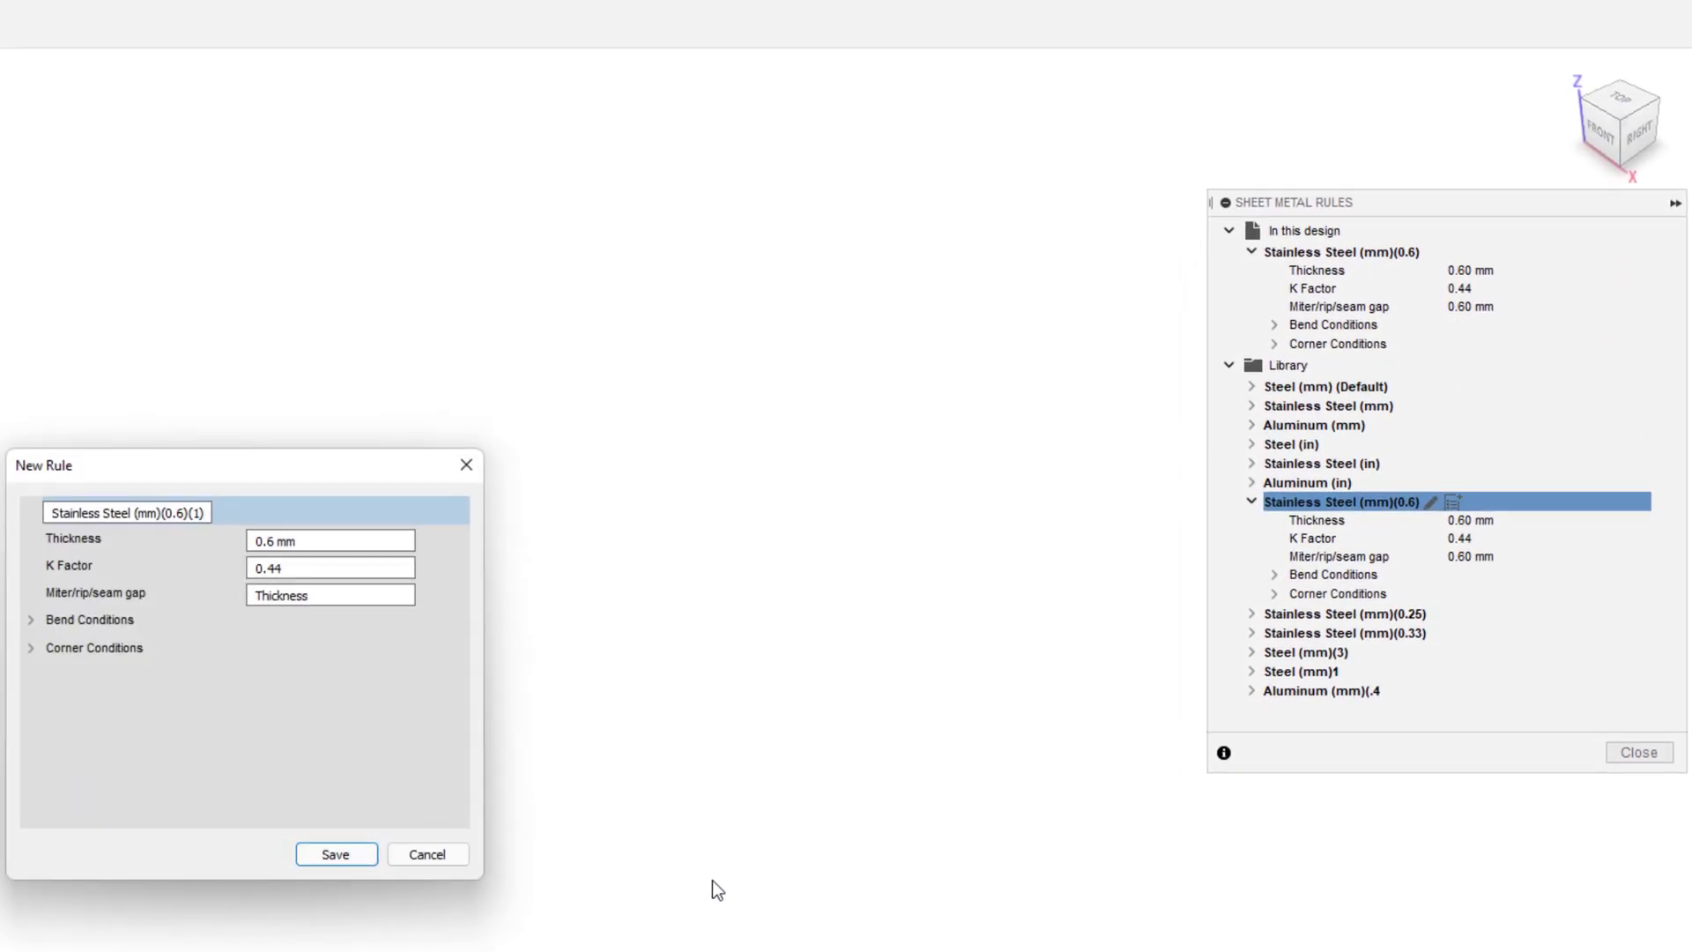
click(432, 854)
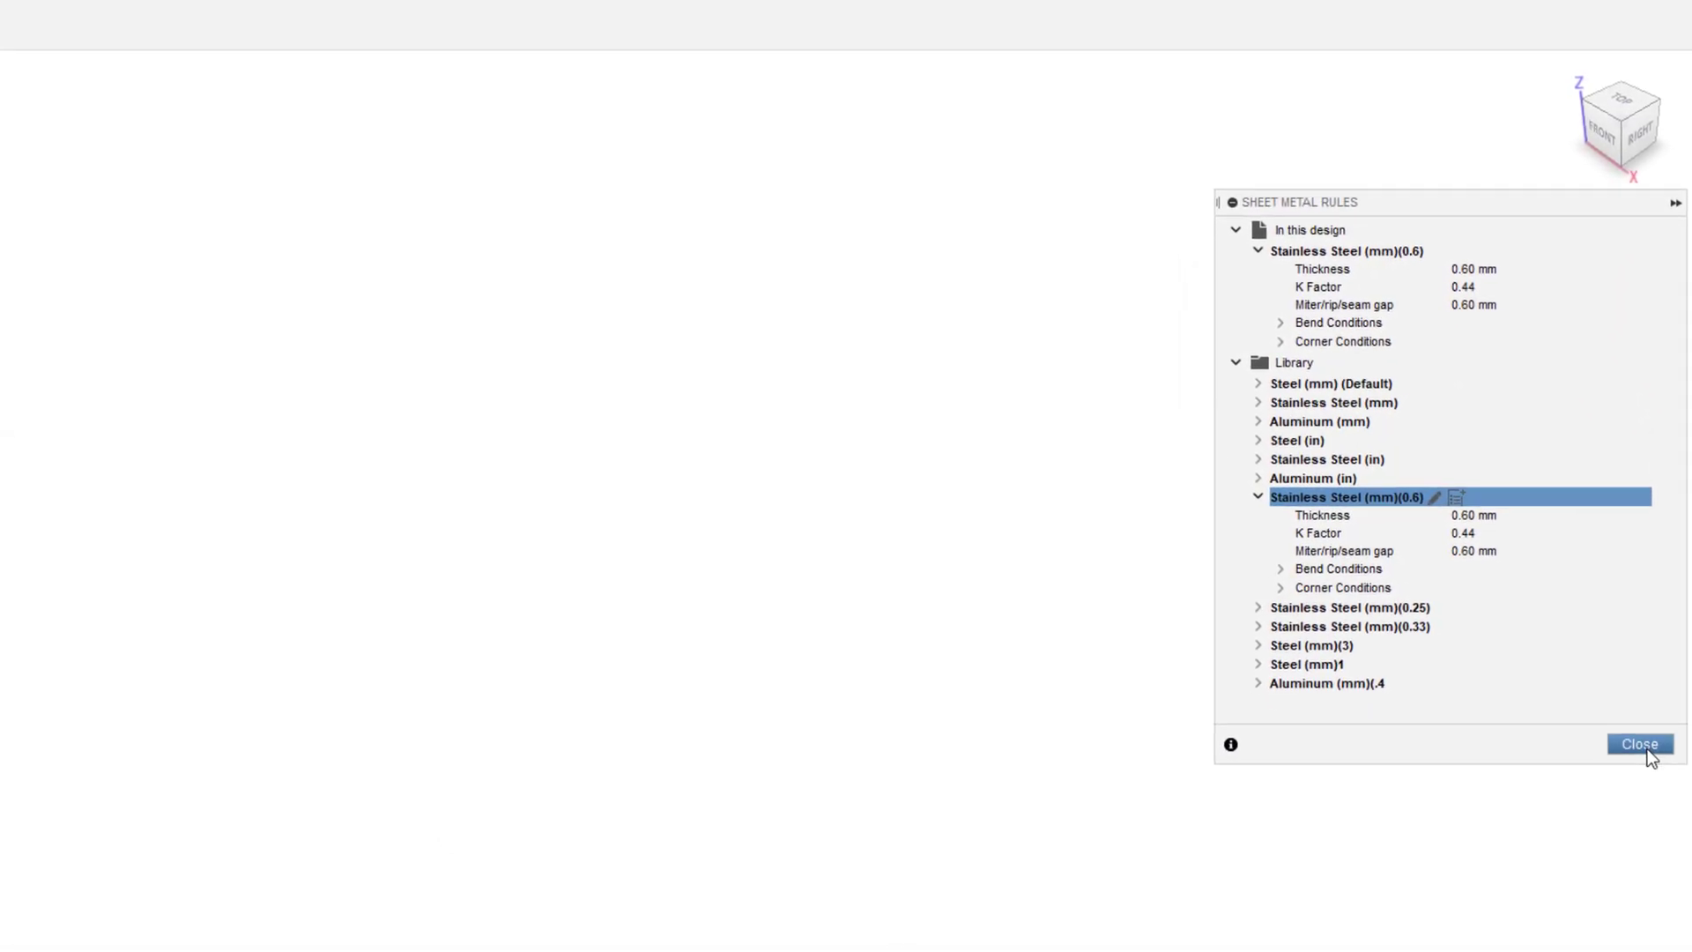
click(1656, 575)
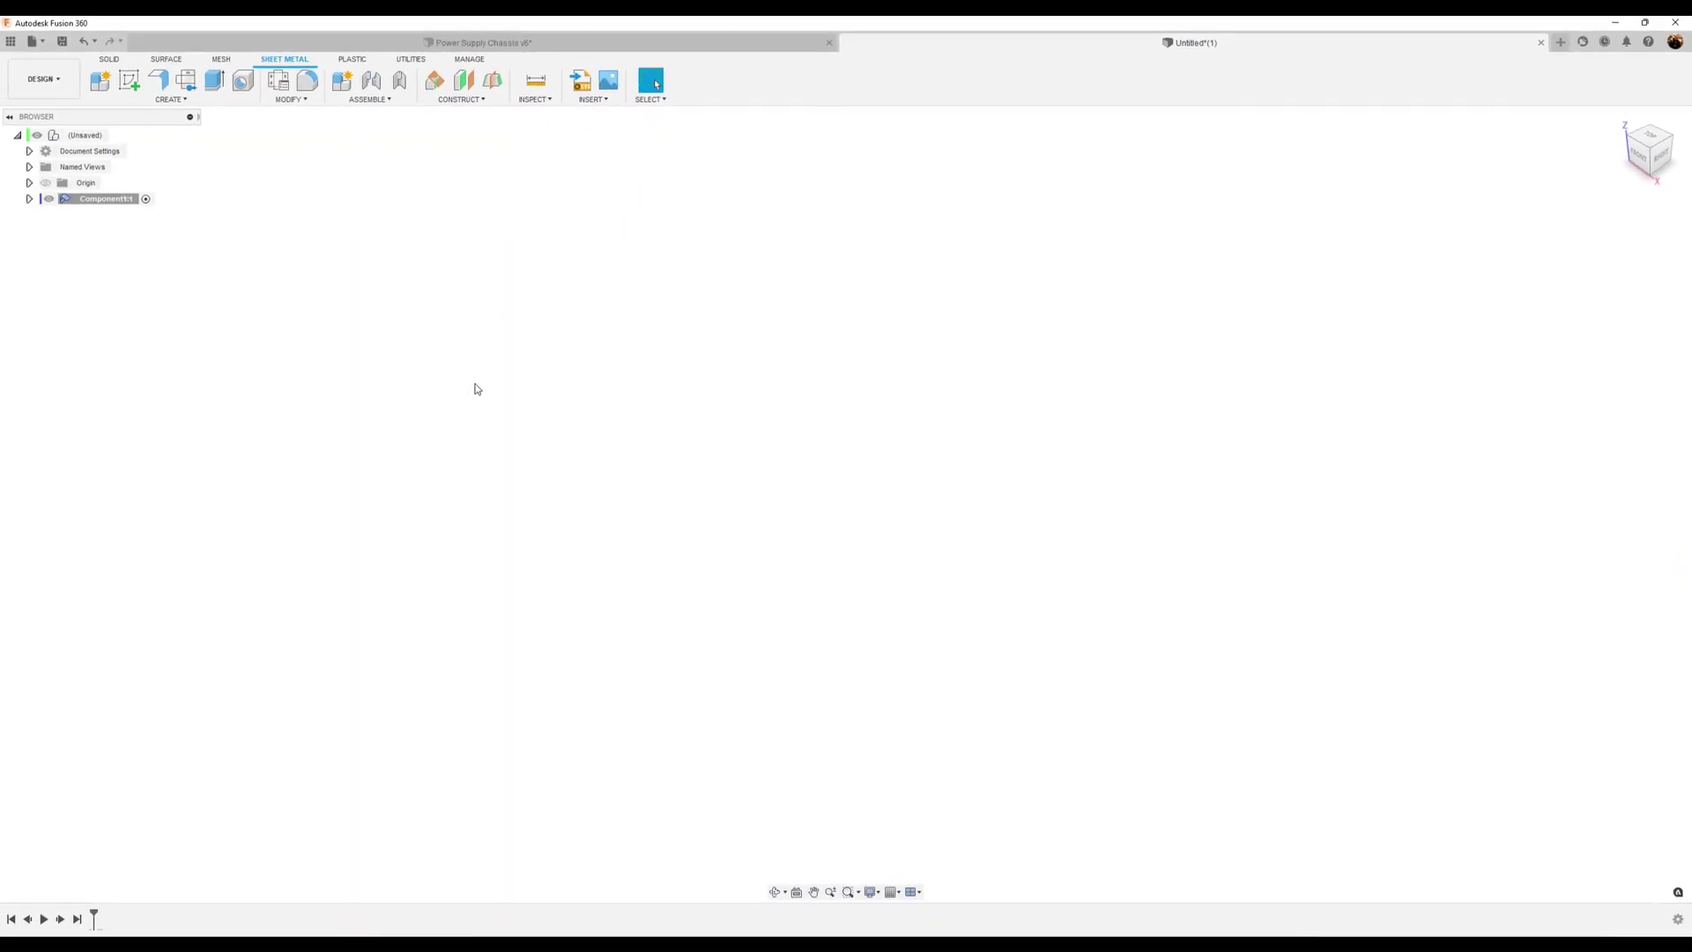
Step: Sketch a 30 by 30 mm center rectangle on the horizontal XY plane, centered on the origin
click(129, 80)
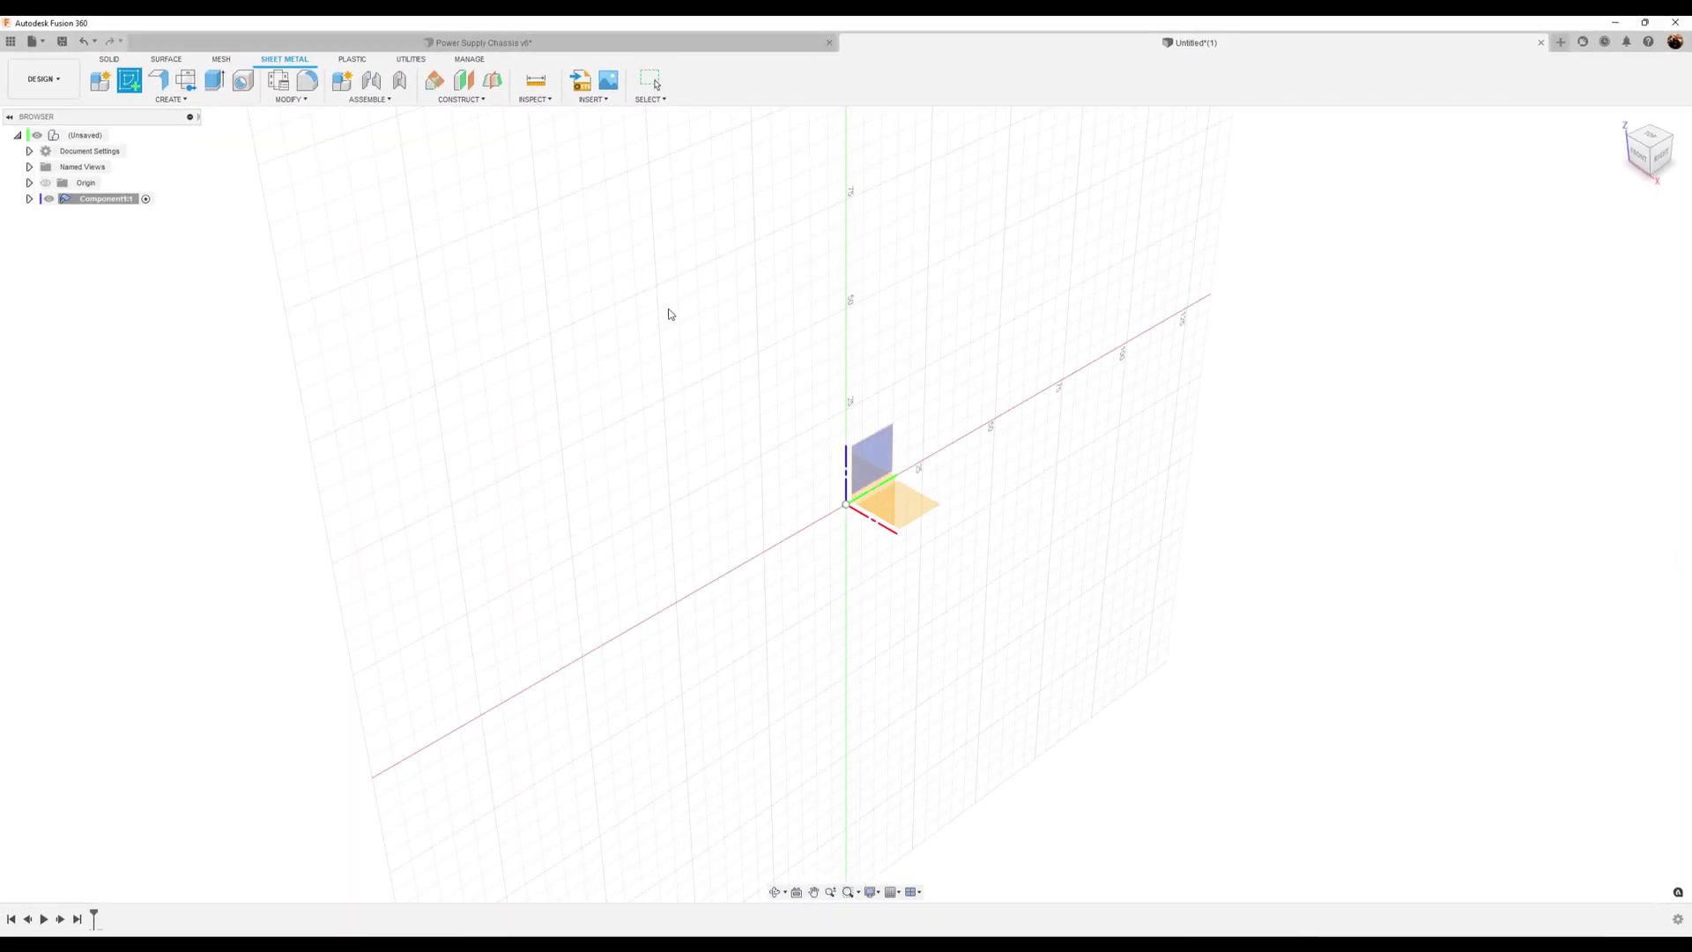
click(913, 509)
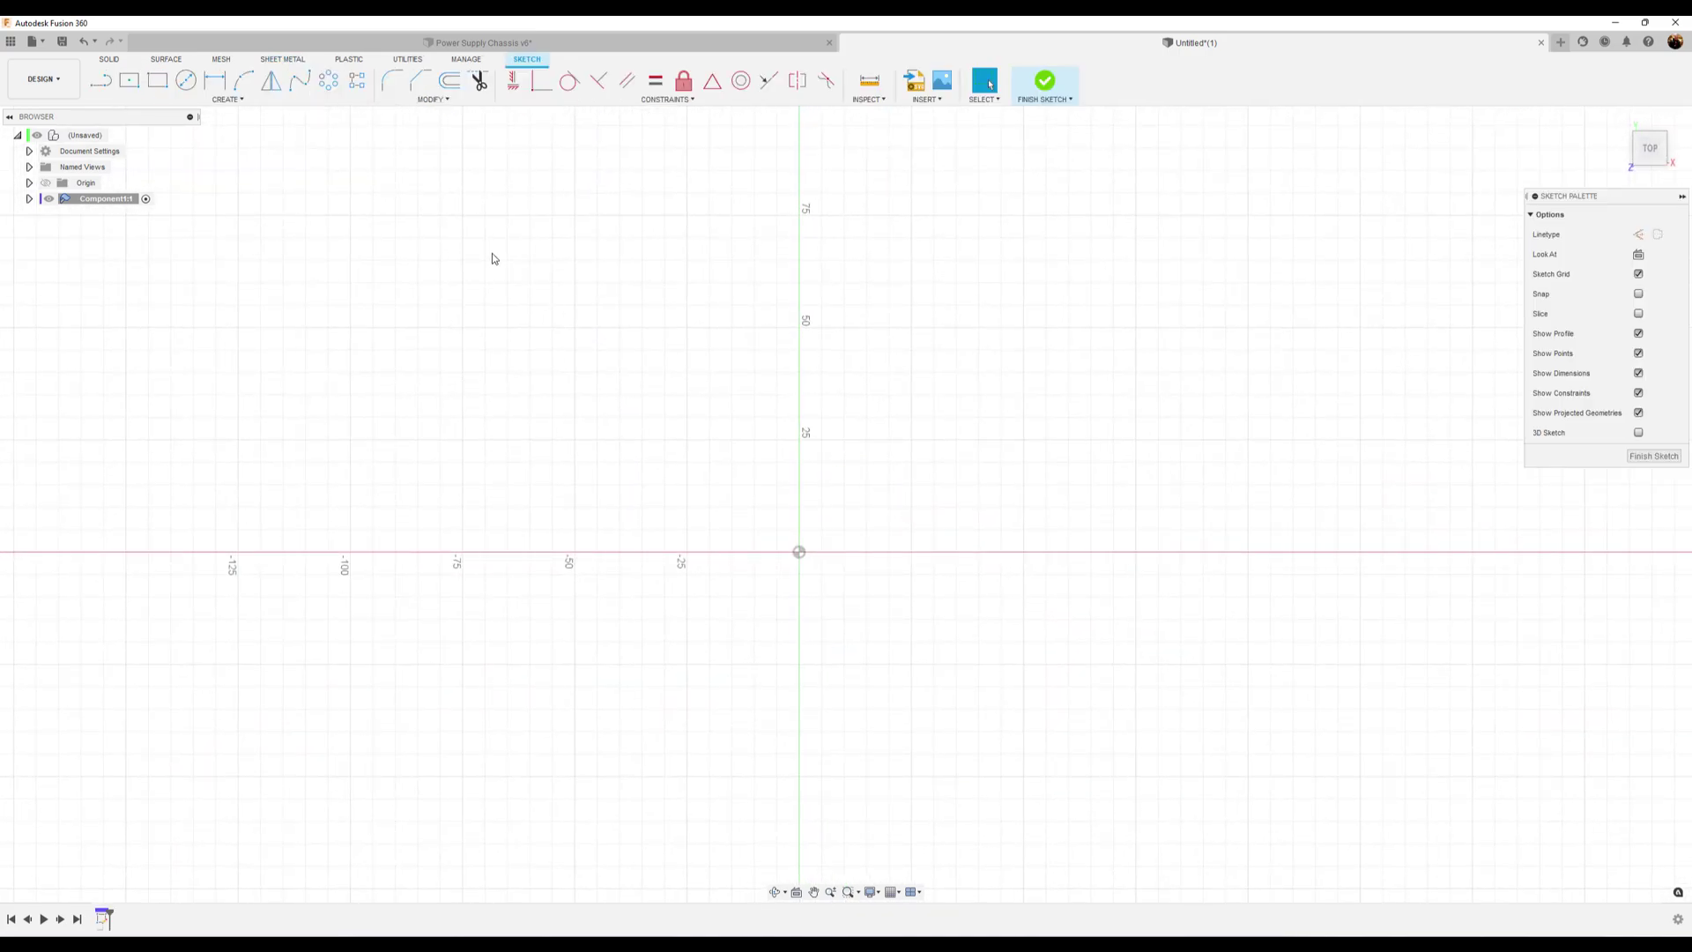
click(129, 80)
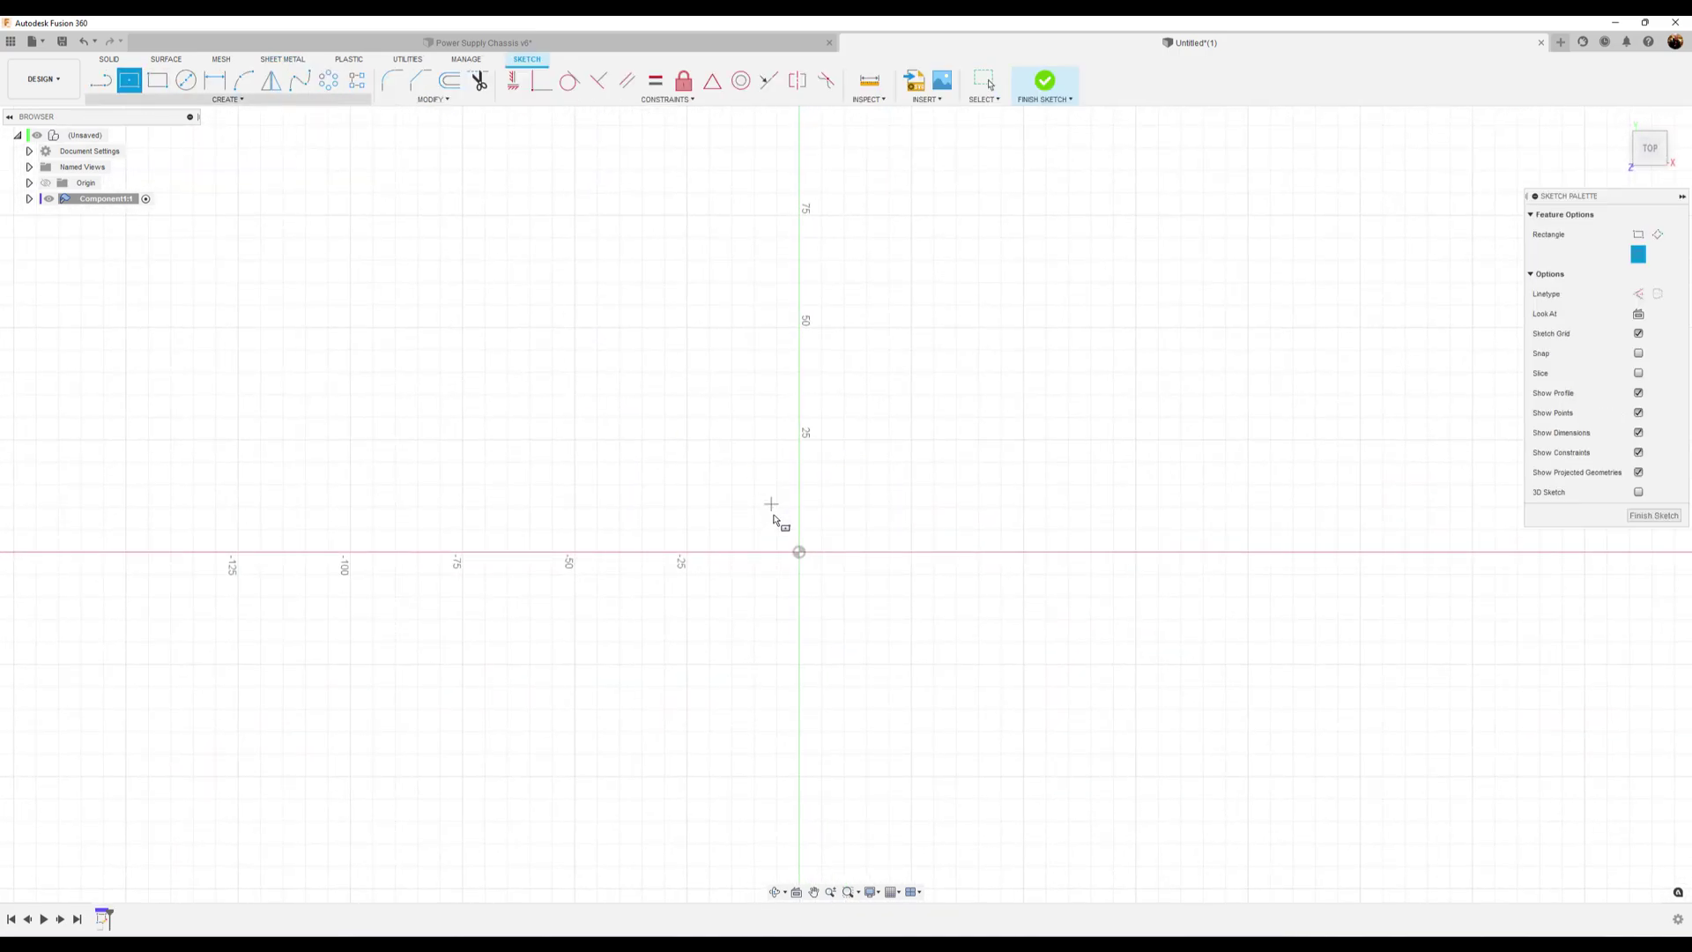
click(799, 553)
text(3030)
key(Return)
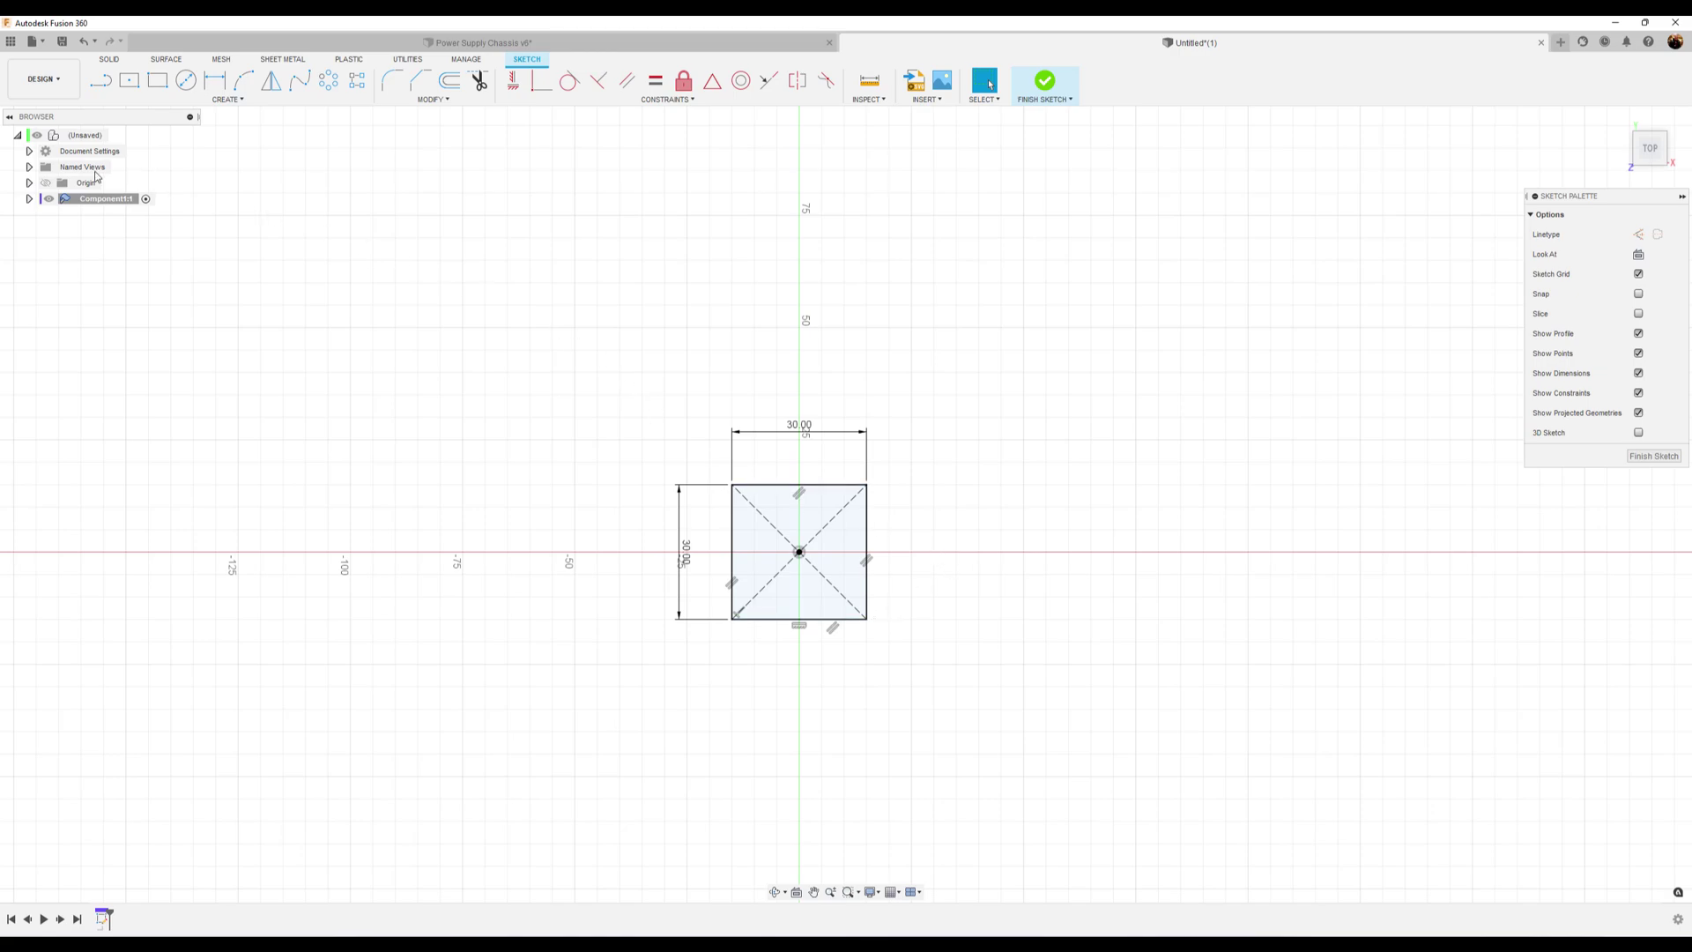
Step: Check the document's active unit type without changing it
click(29, 151)
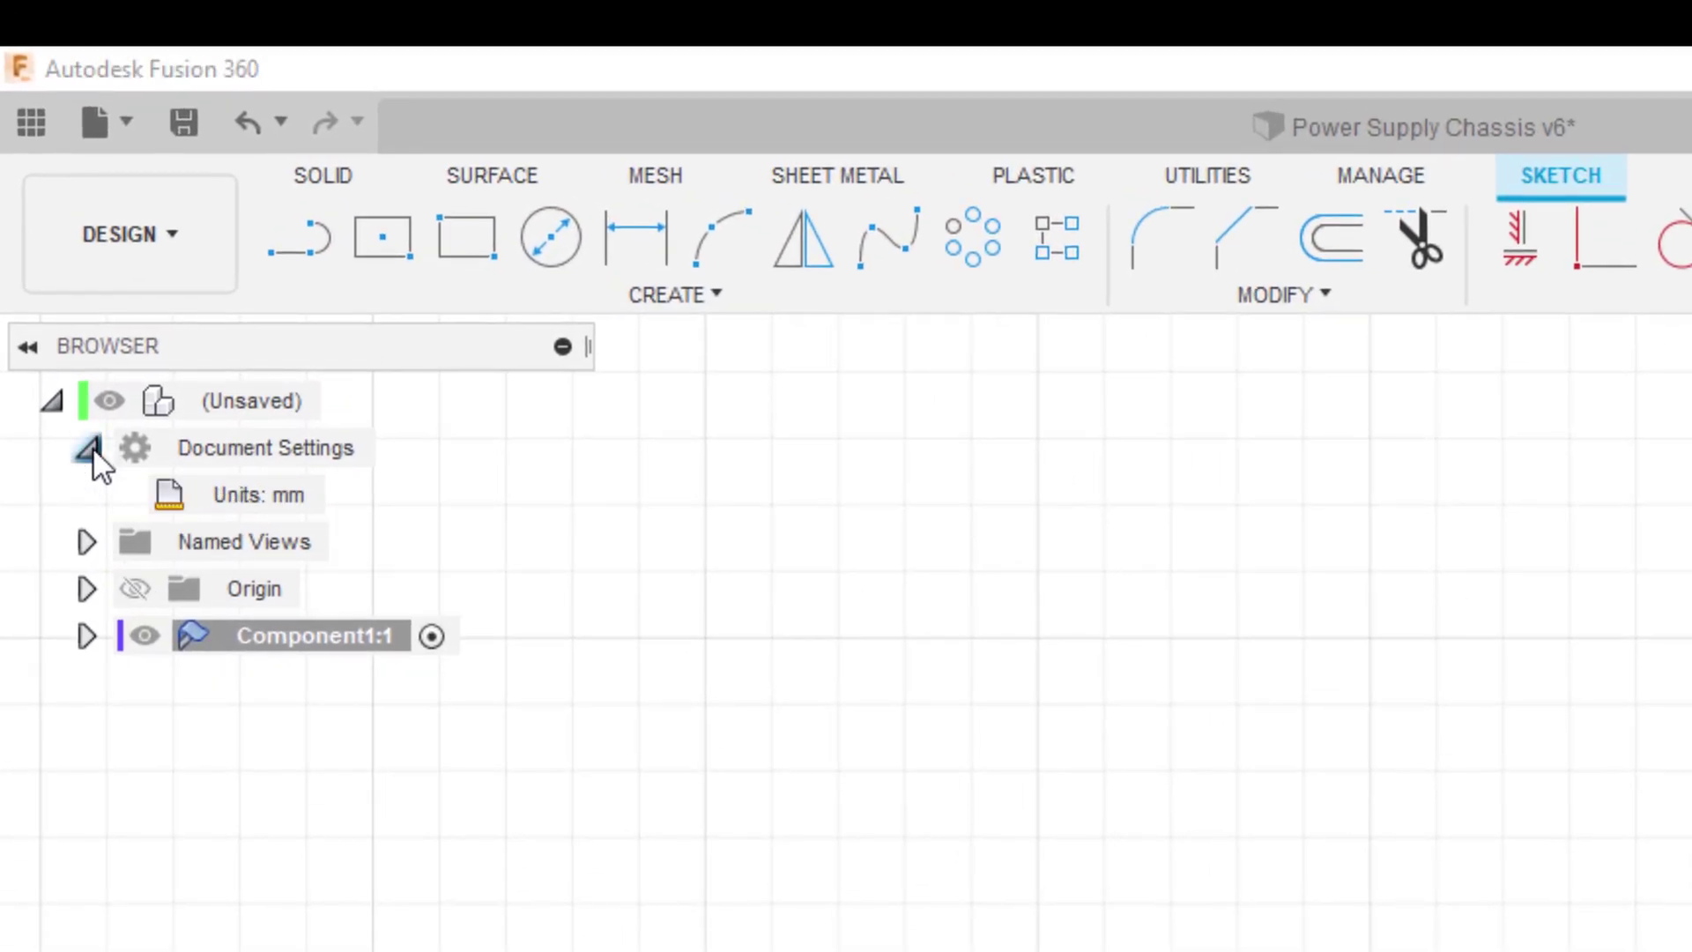
mouse_move(291, 499)
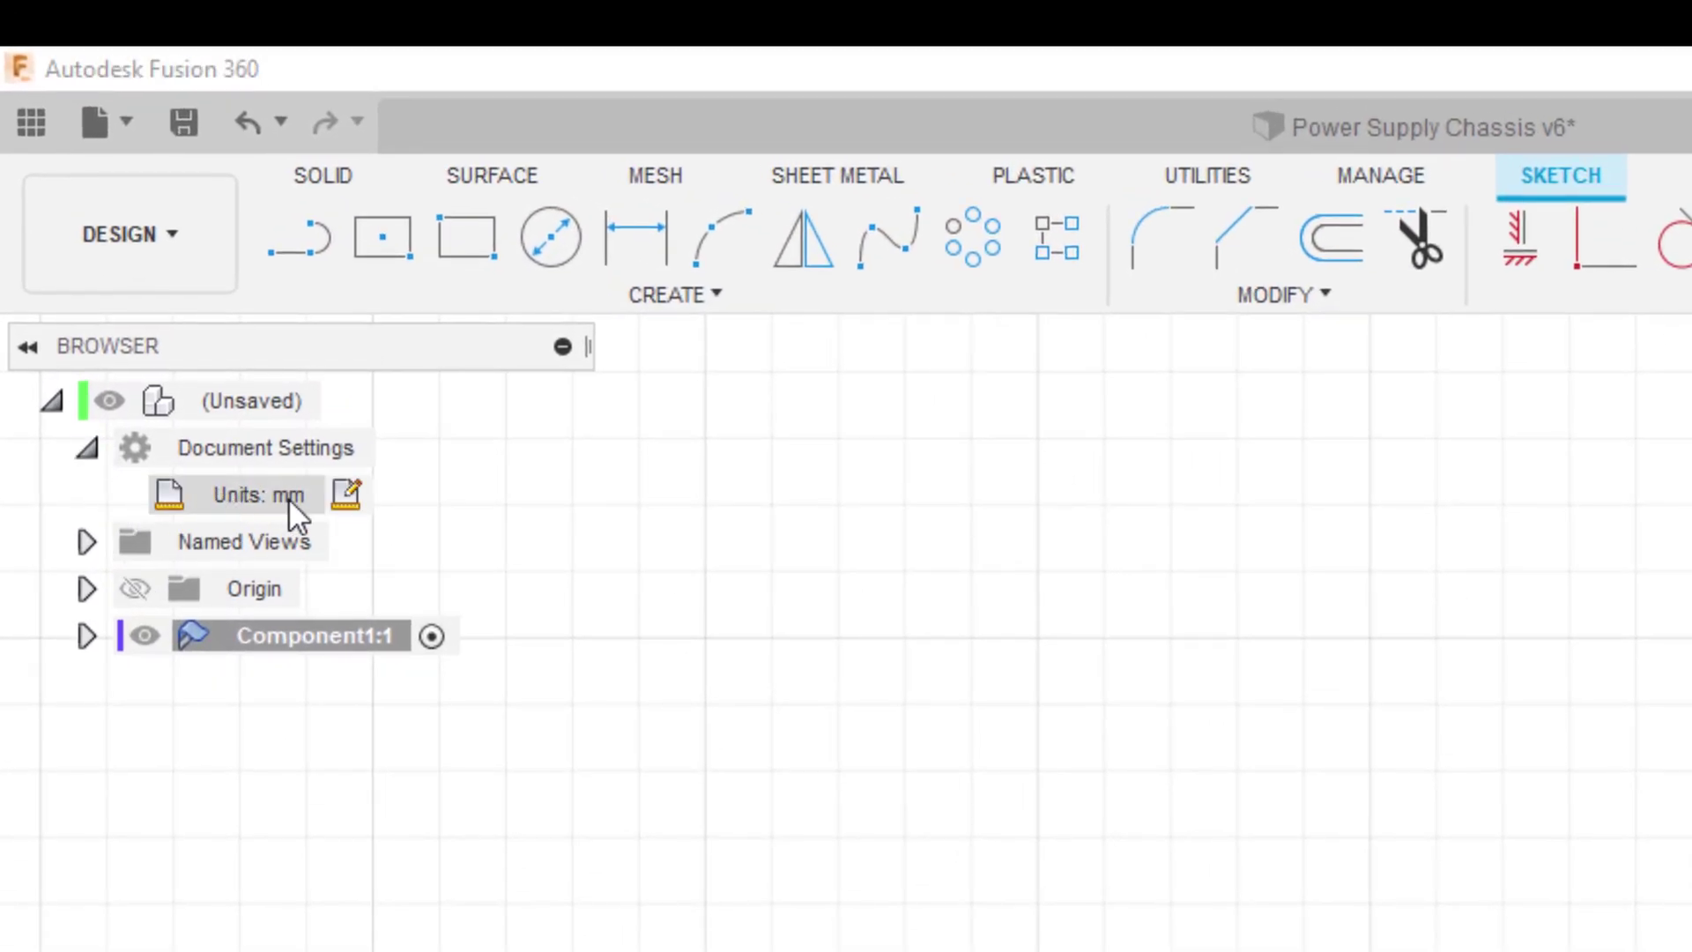
click(356, 504)
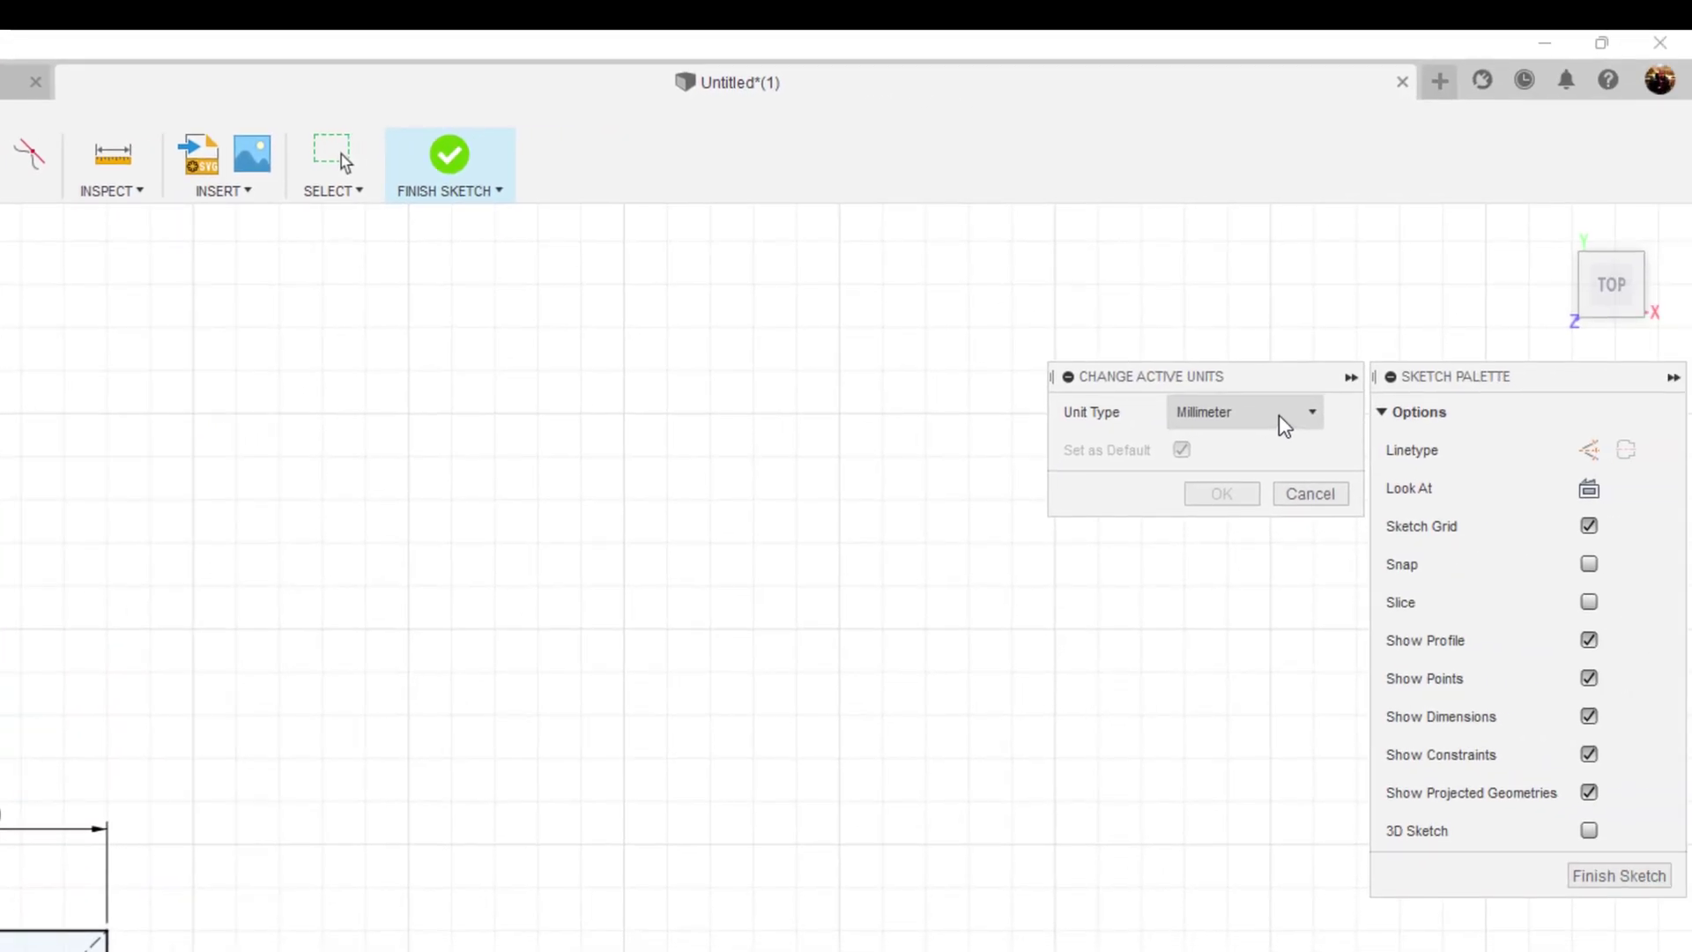
click(1278, 414)
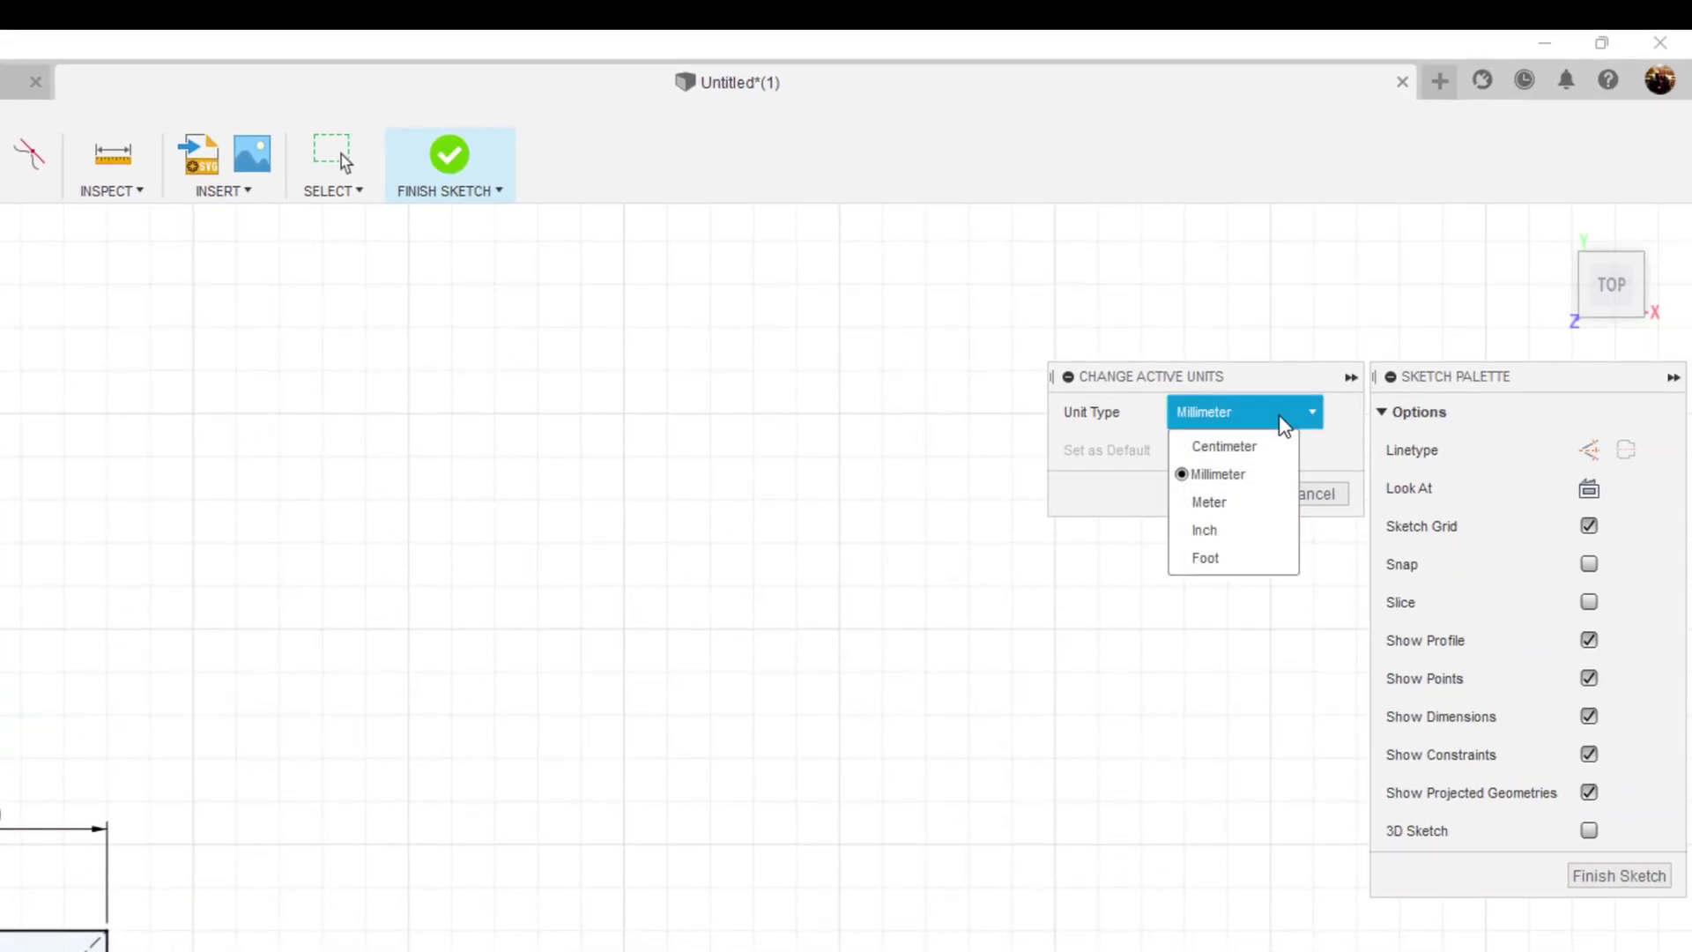
click(1278, 414)
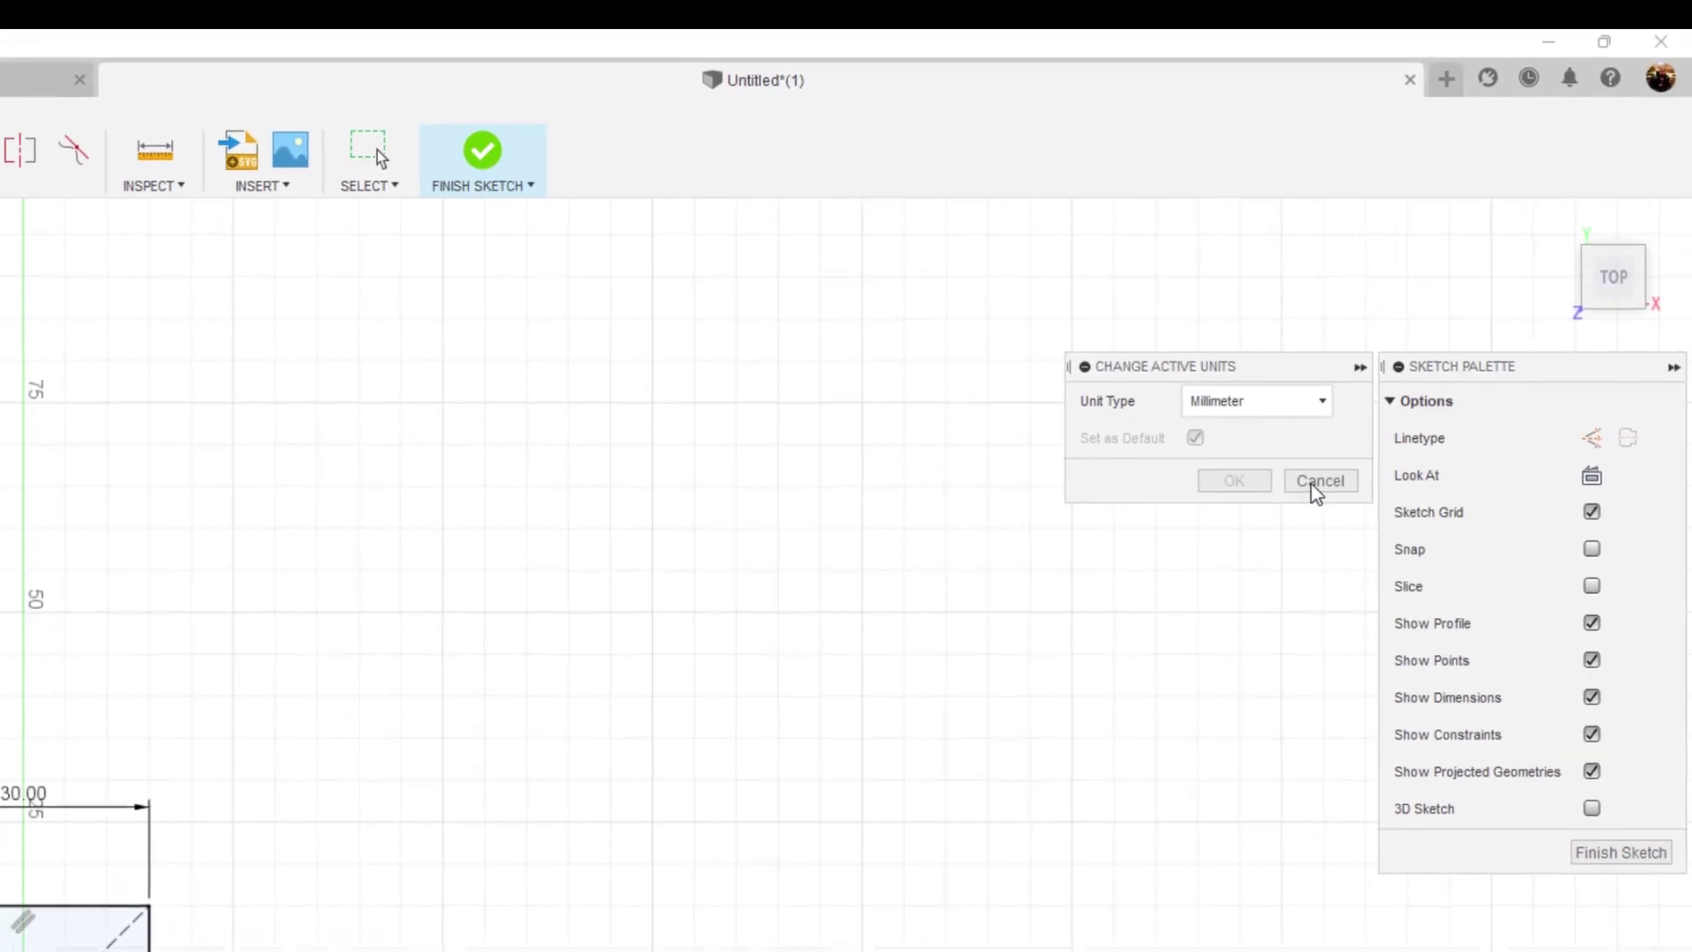
click(1322, 493)
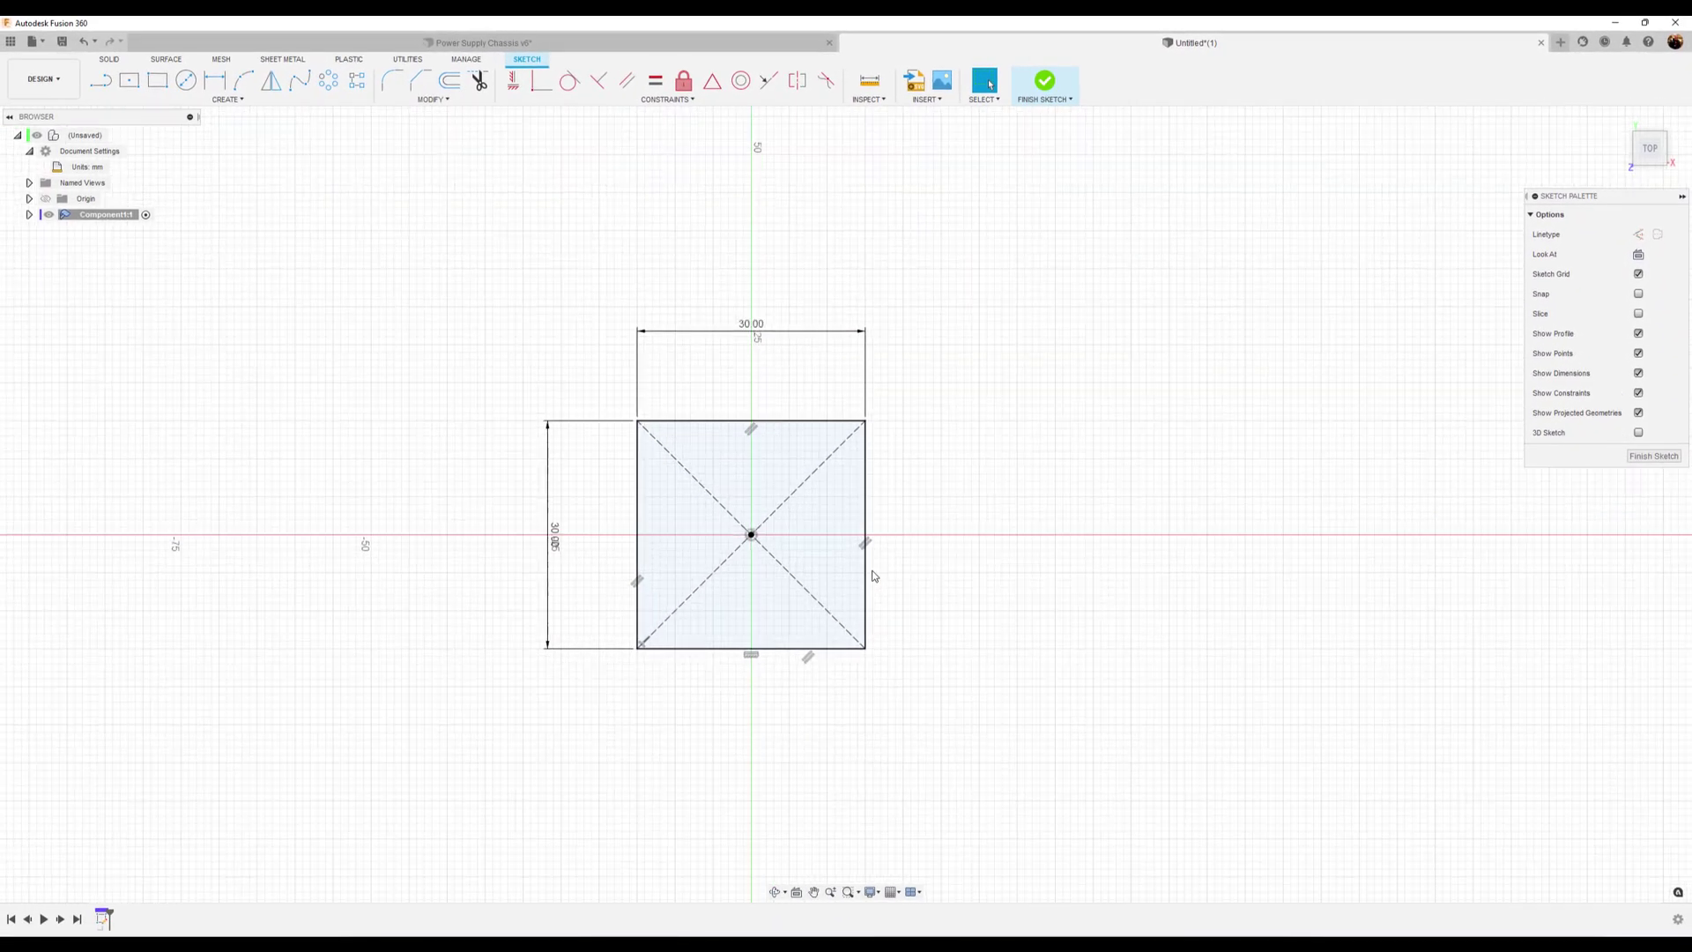
Step: Place the square's two dimensions closer to its edges and finish the sketch
scroll(873, 576, up, 1)
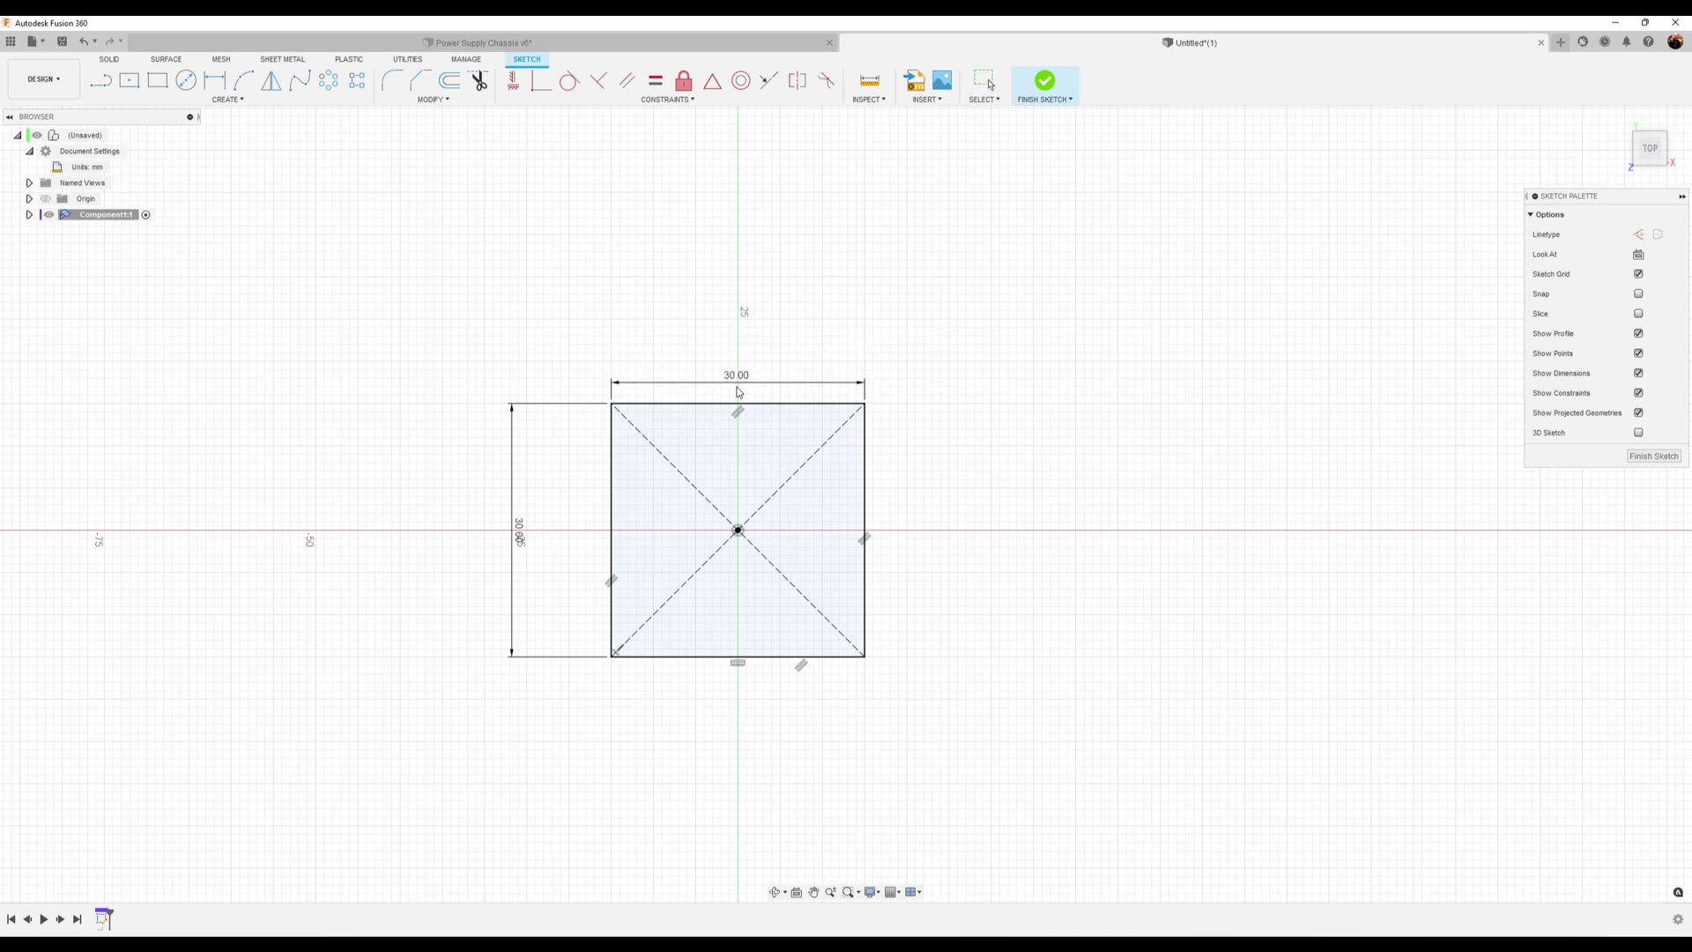
drag(523, 541, 603, 539)
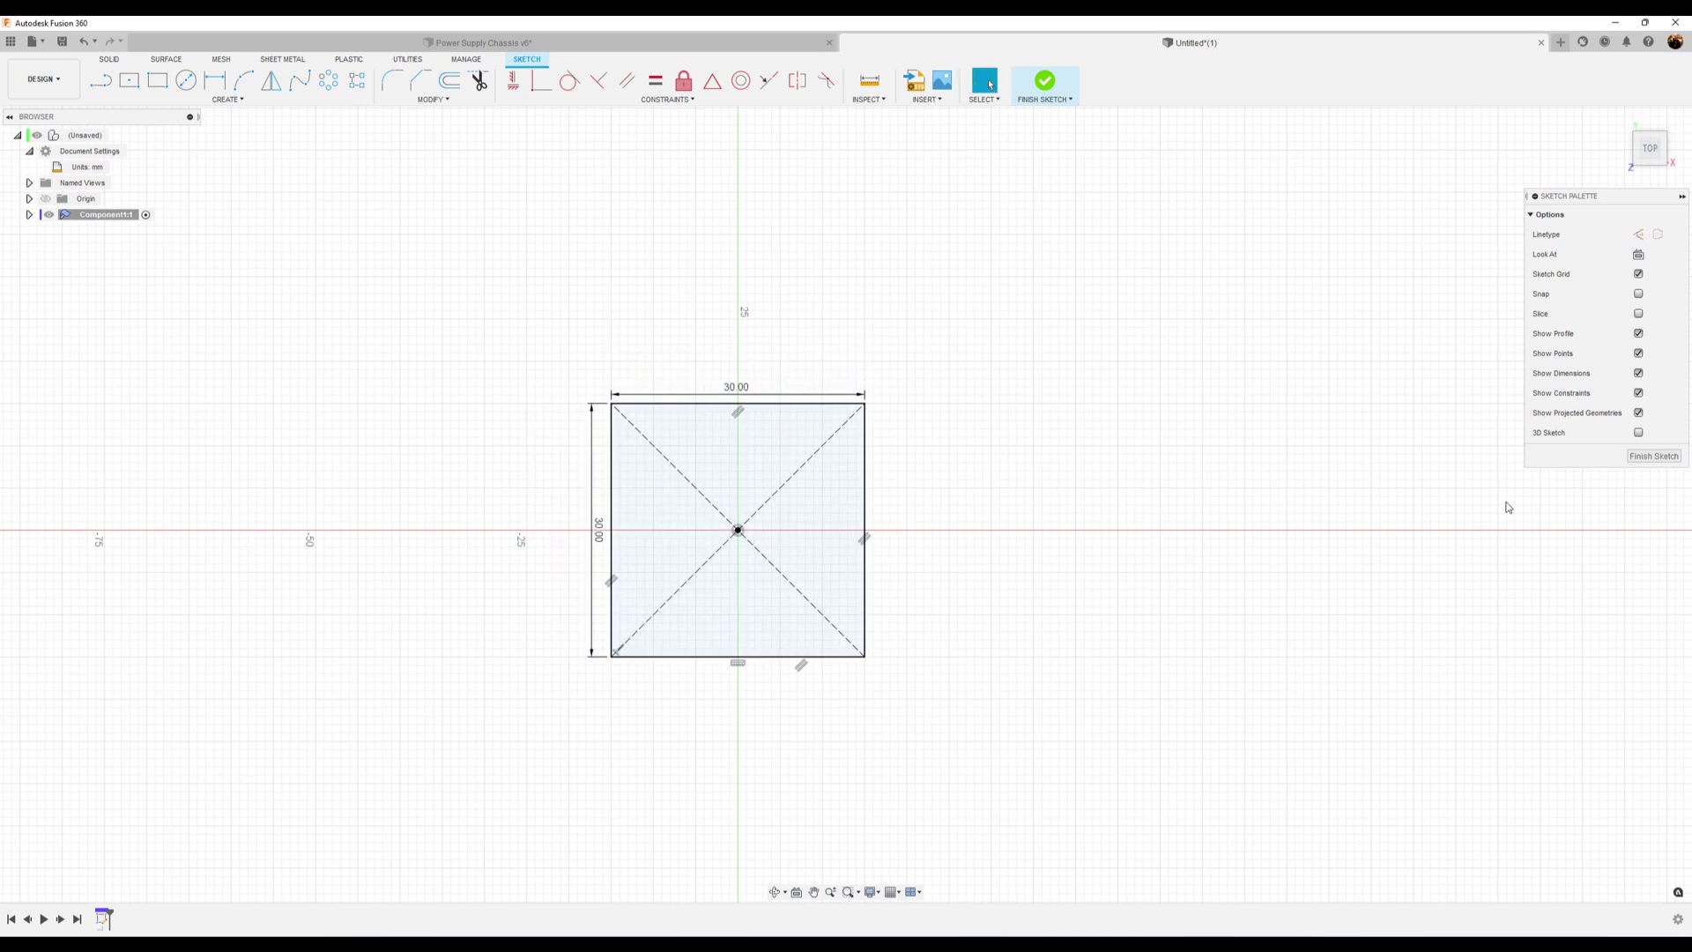
click(1654, 457)
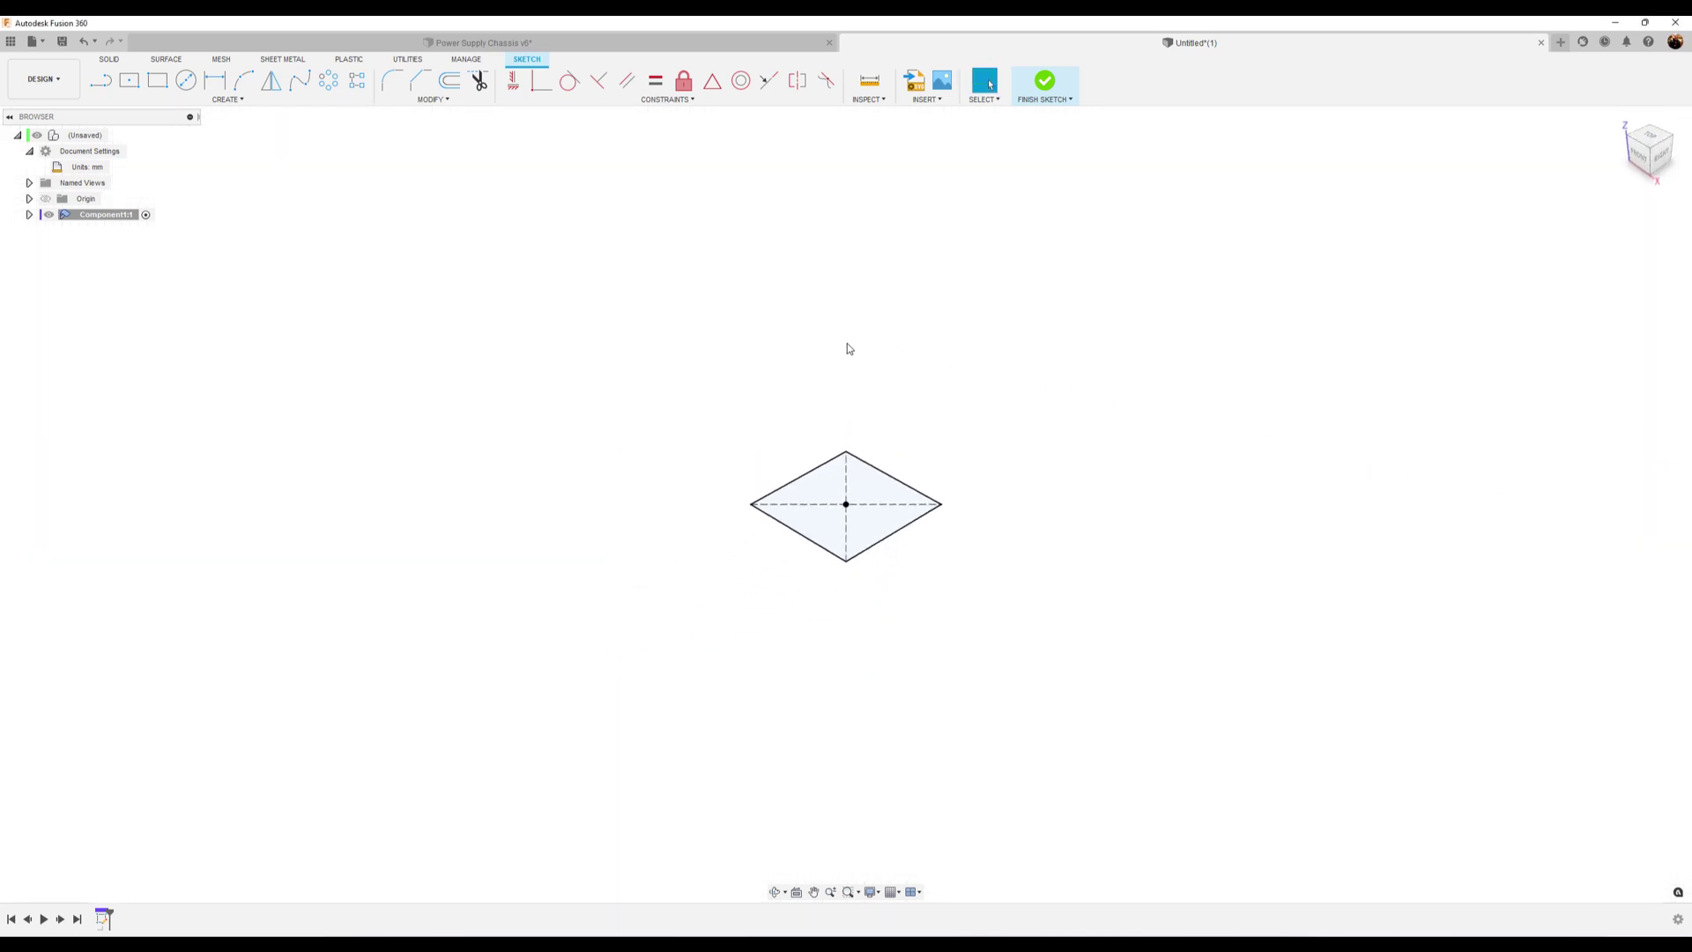
Step: Create a base flange from the square profile as a new body with its thickness on Side 1
click(157, 82)
click(827, 500)
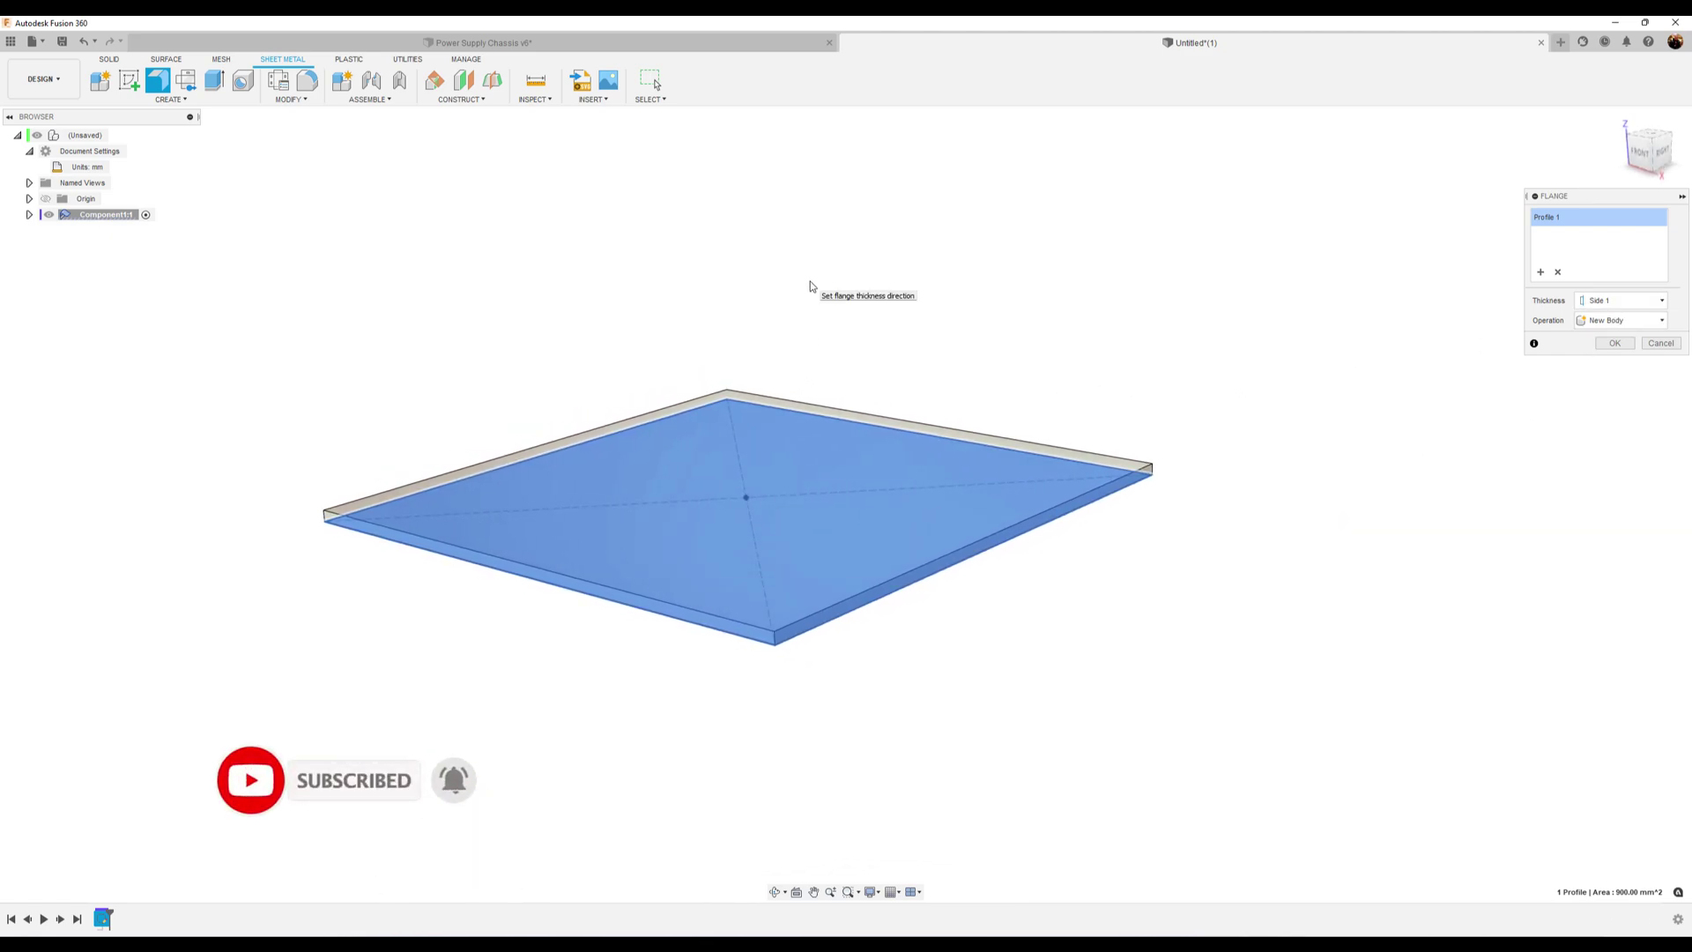
click(1614, 342)
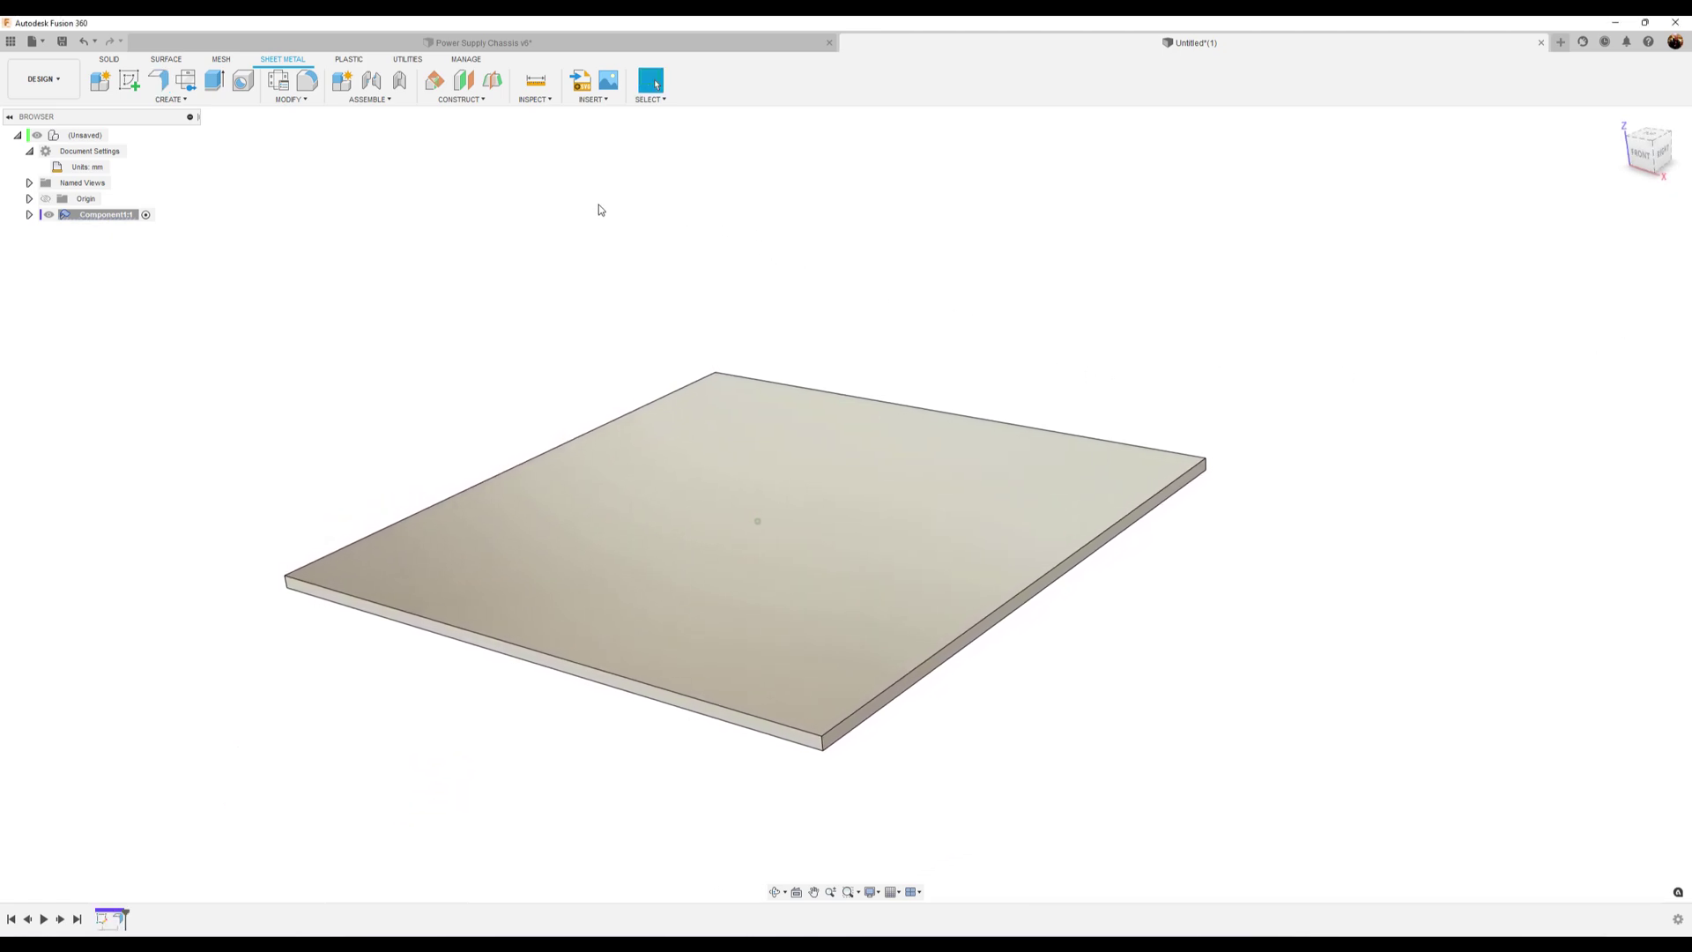
Step: Sketch a center rectangle about 12.3 mm wide on the plate's top face, centered on the origin
click(130, 84)
click(932, 473)
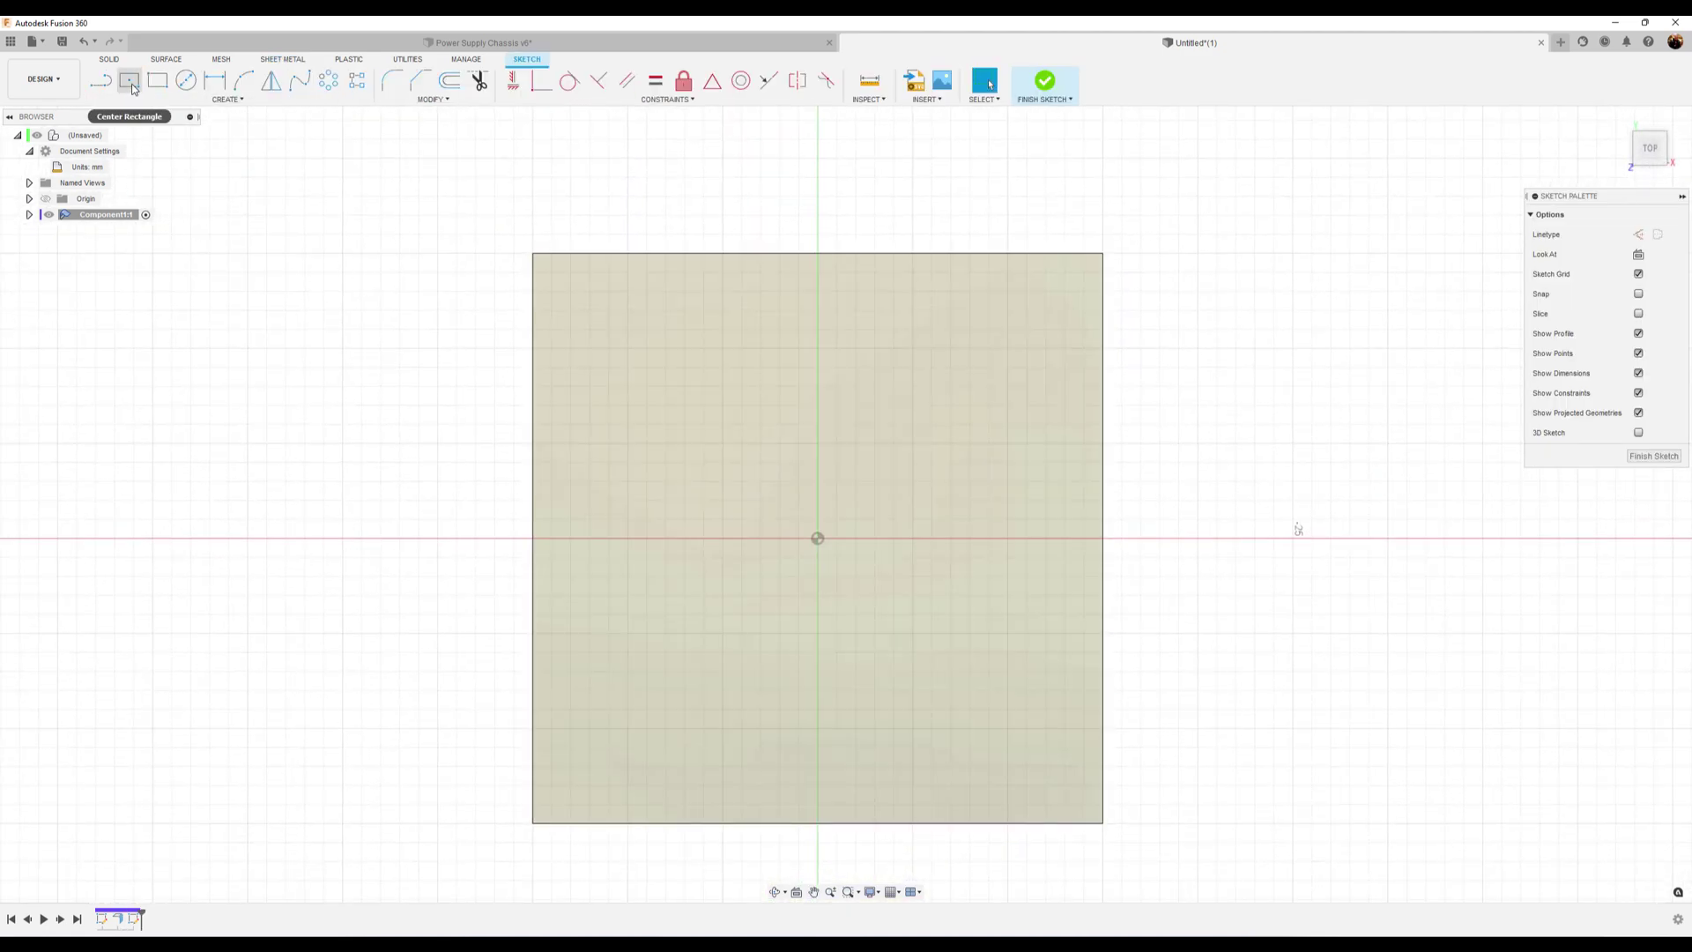
click(130, 81)
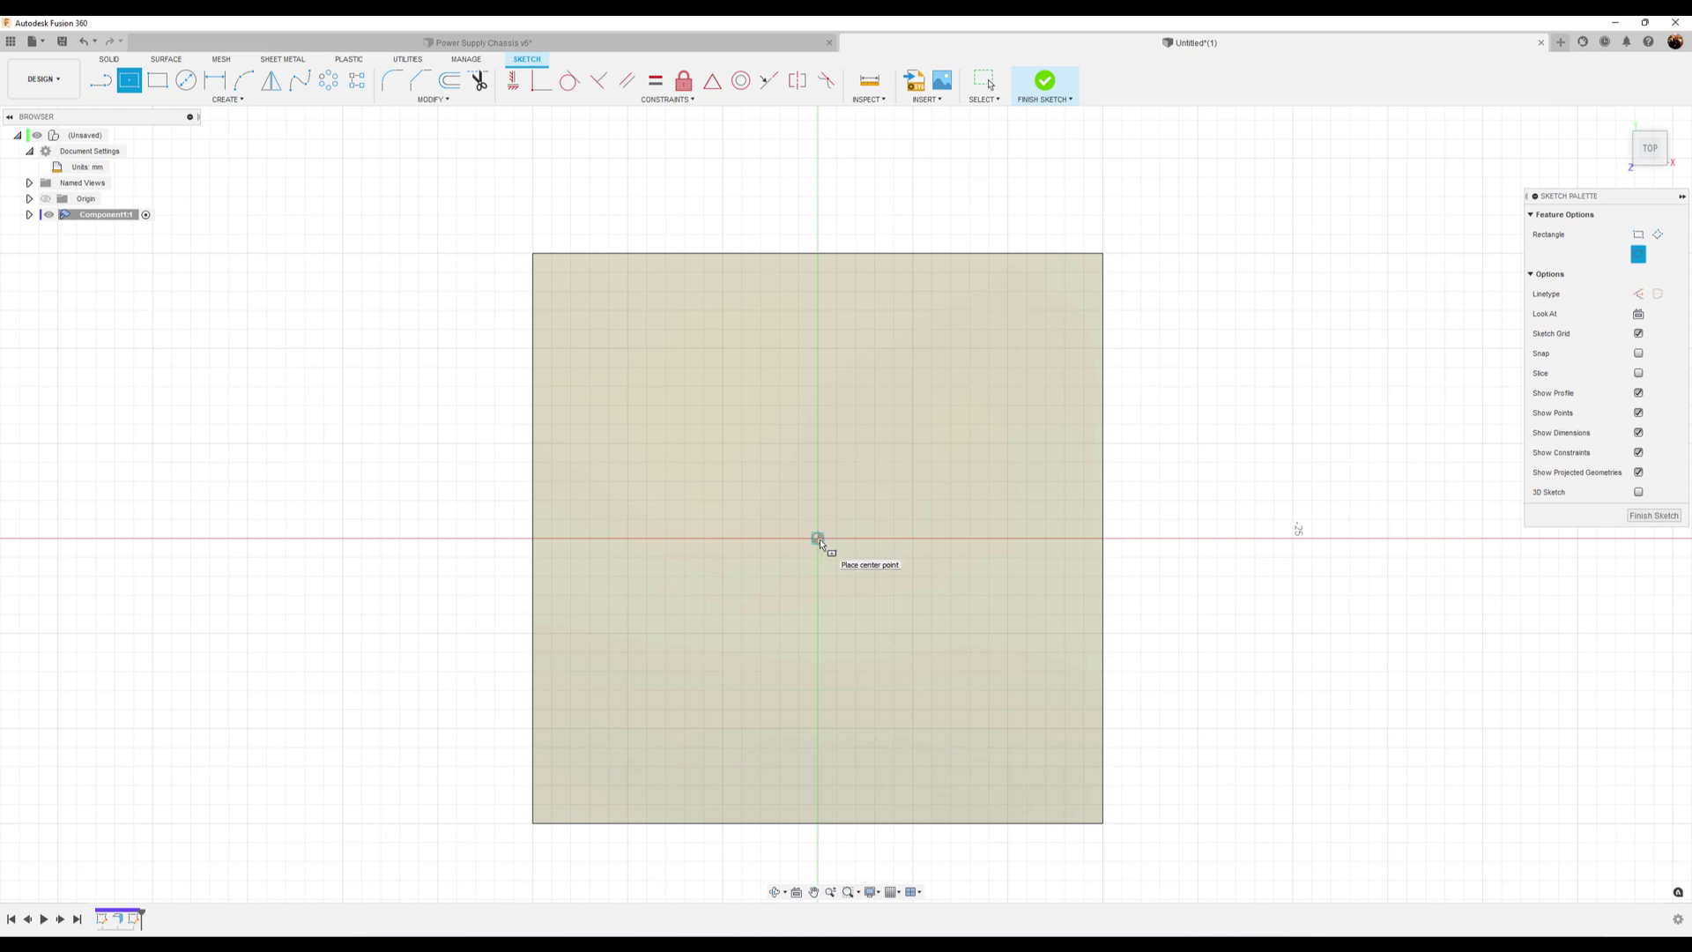
click(818, 537)
click(934, 588)
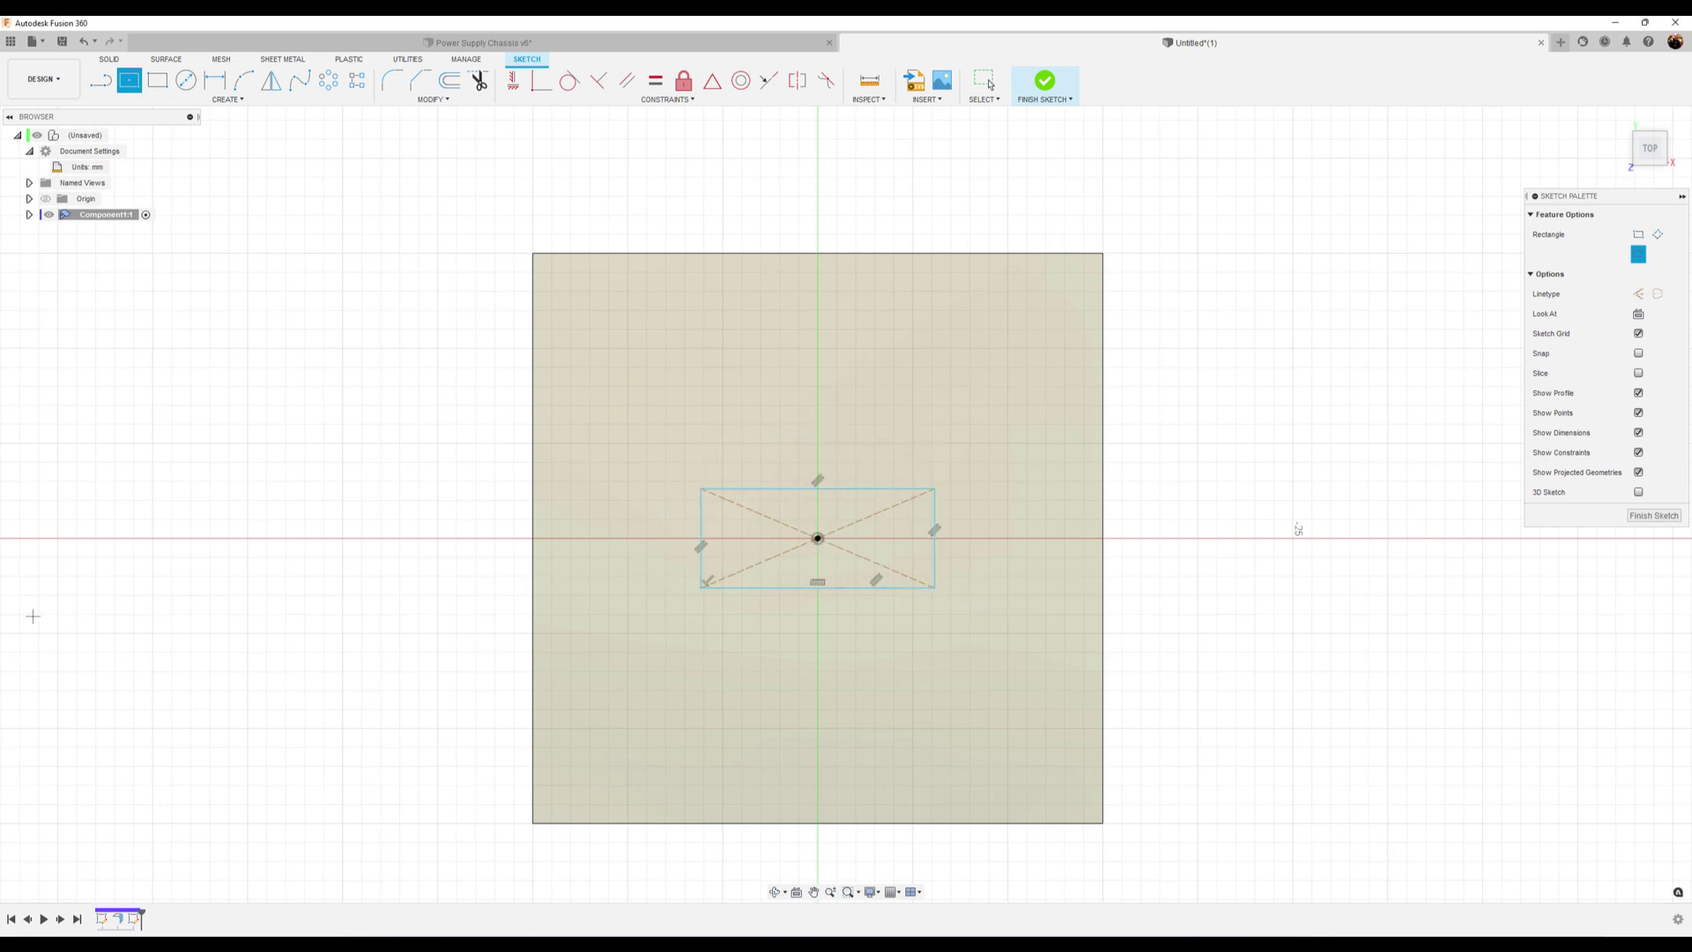
Step: Dimension the center rectangle to 12 mm wide and 5 mm high and finish the sketch
click(214, 81)
click(850, 489)
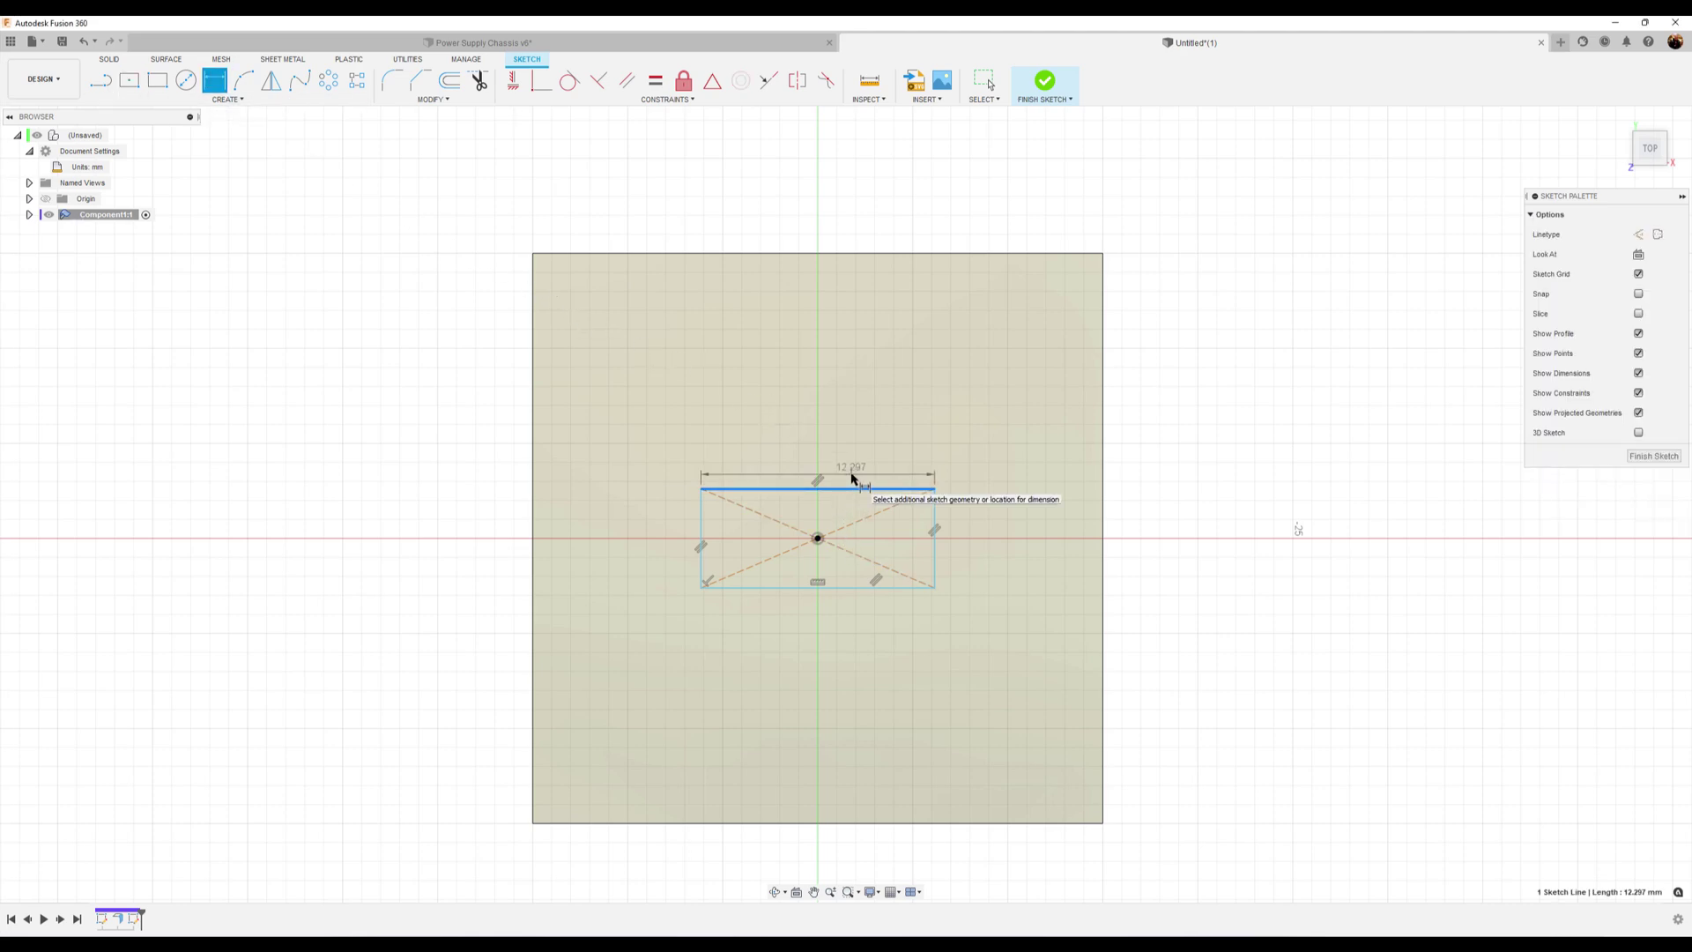
click(851, 477)
text(12)
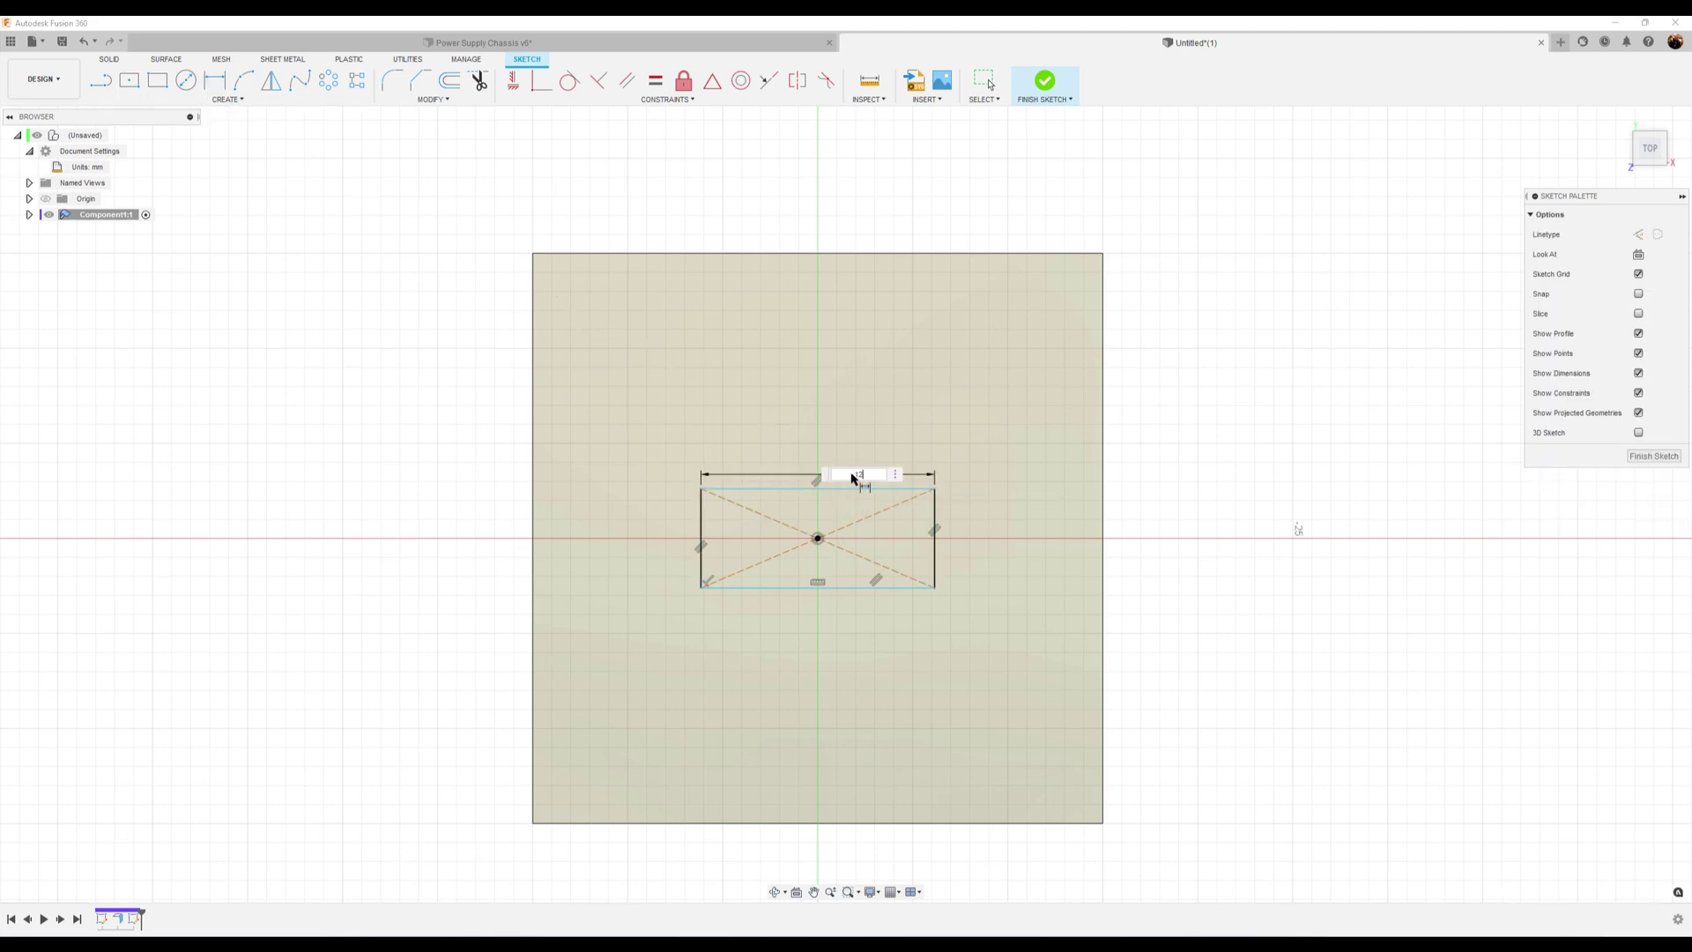
key(Return)
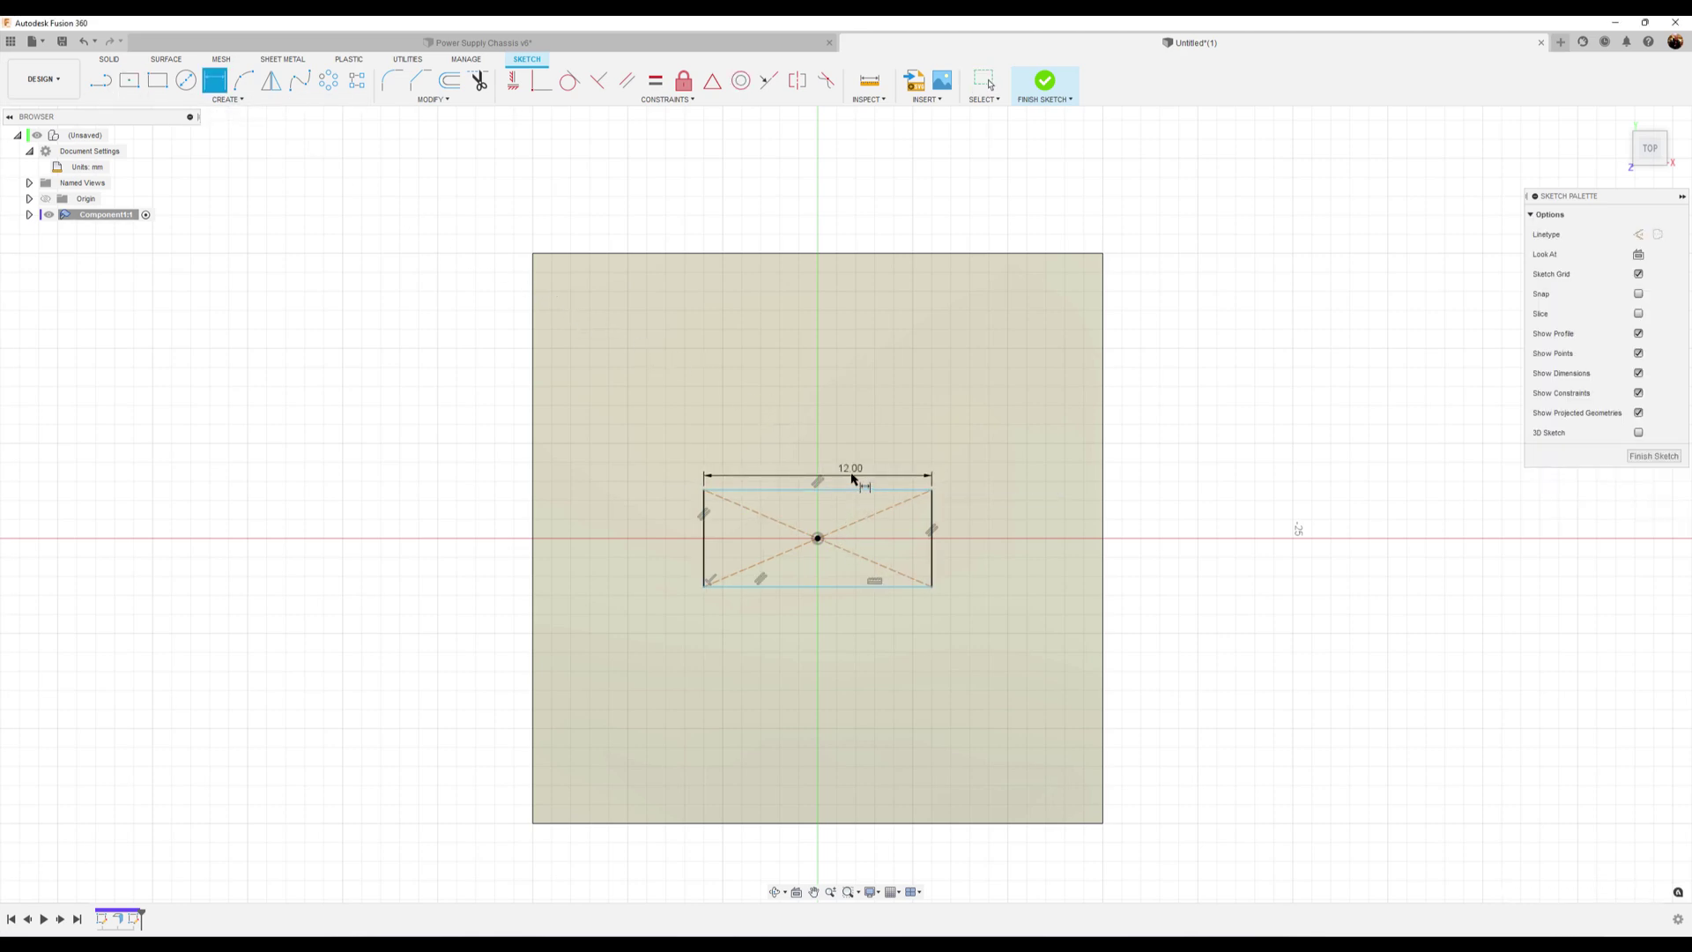
click(933, 538)
click(953, 539)
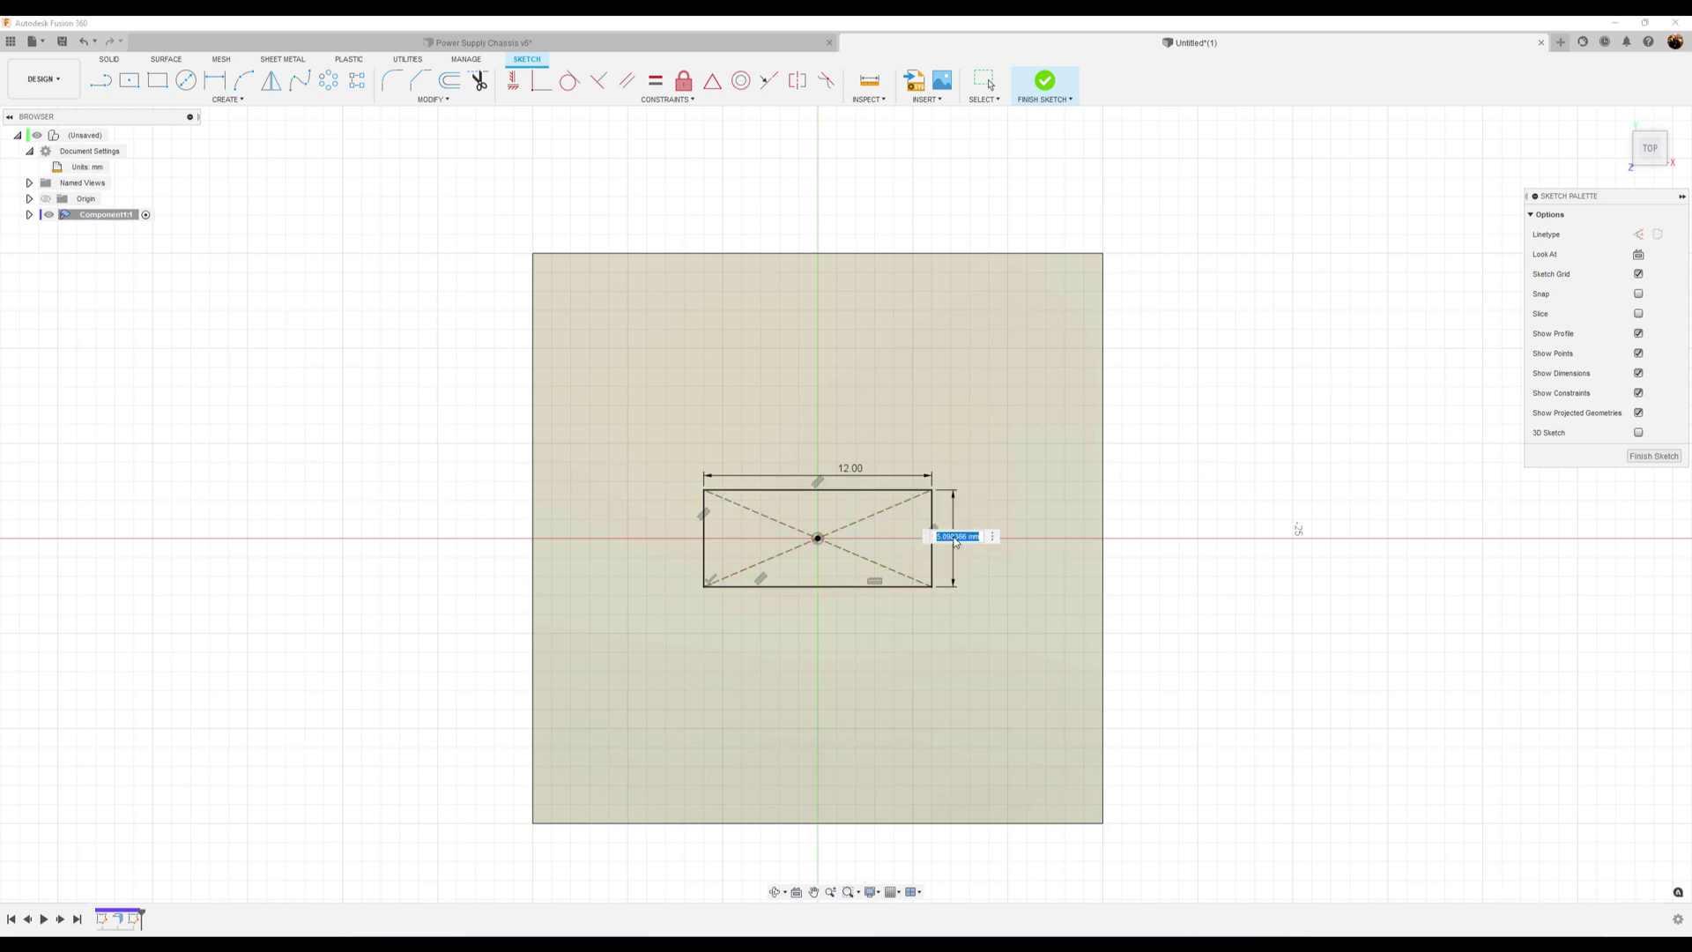
text(5)
key(Return)
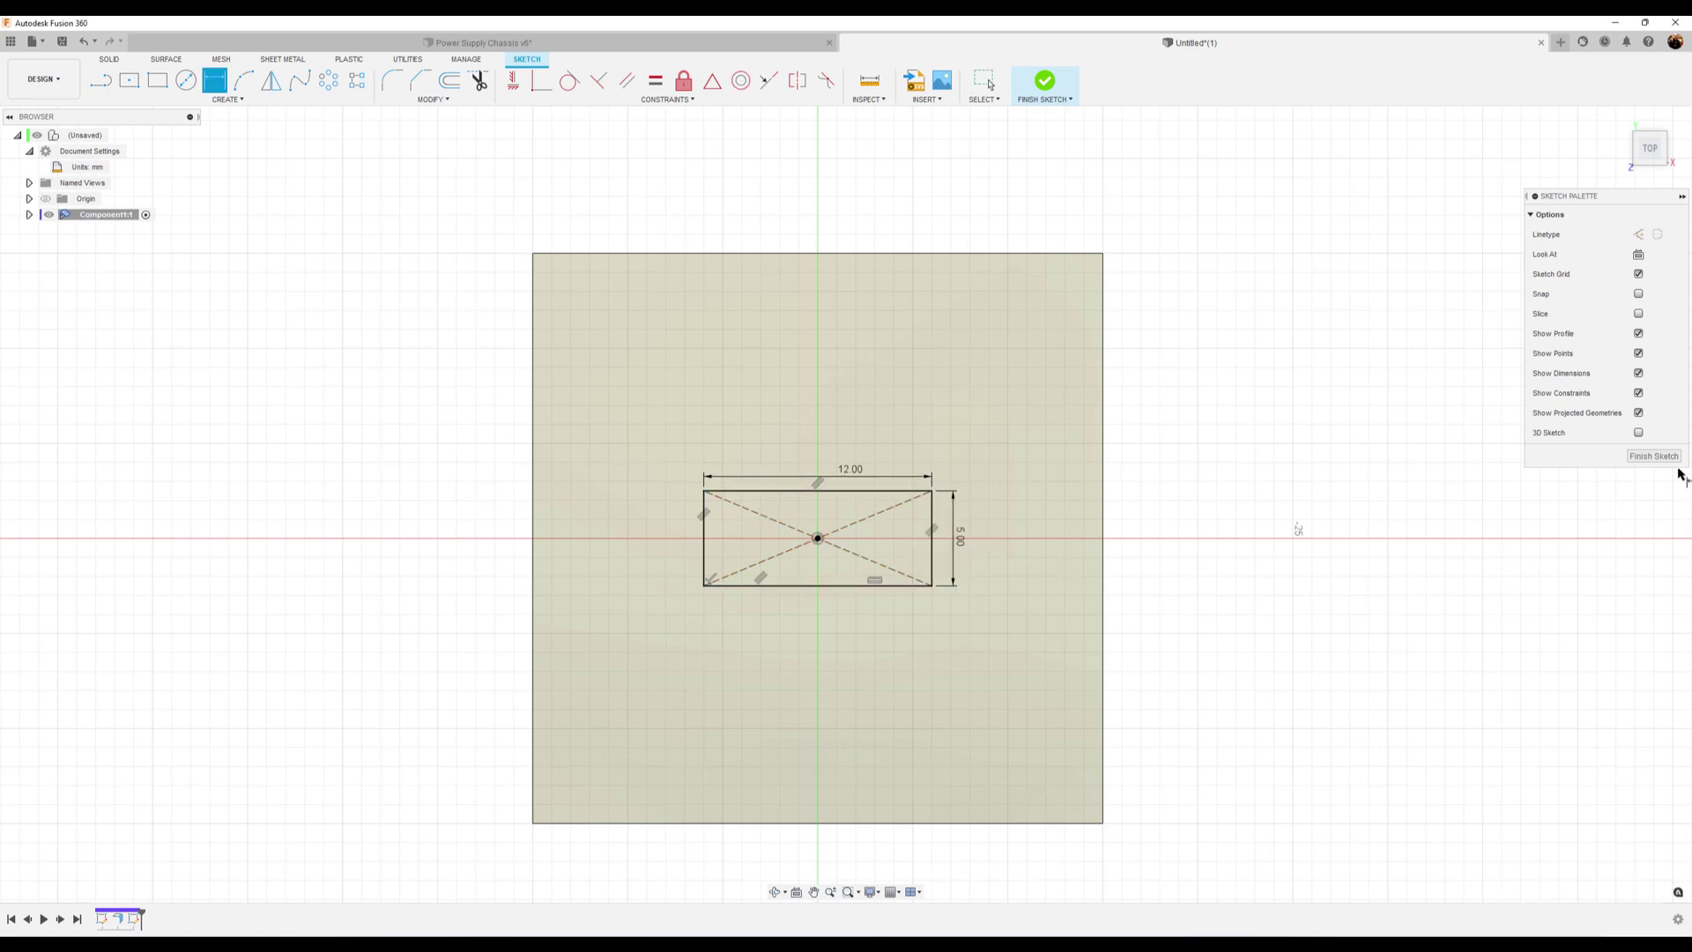
click(1657, 457)
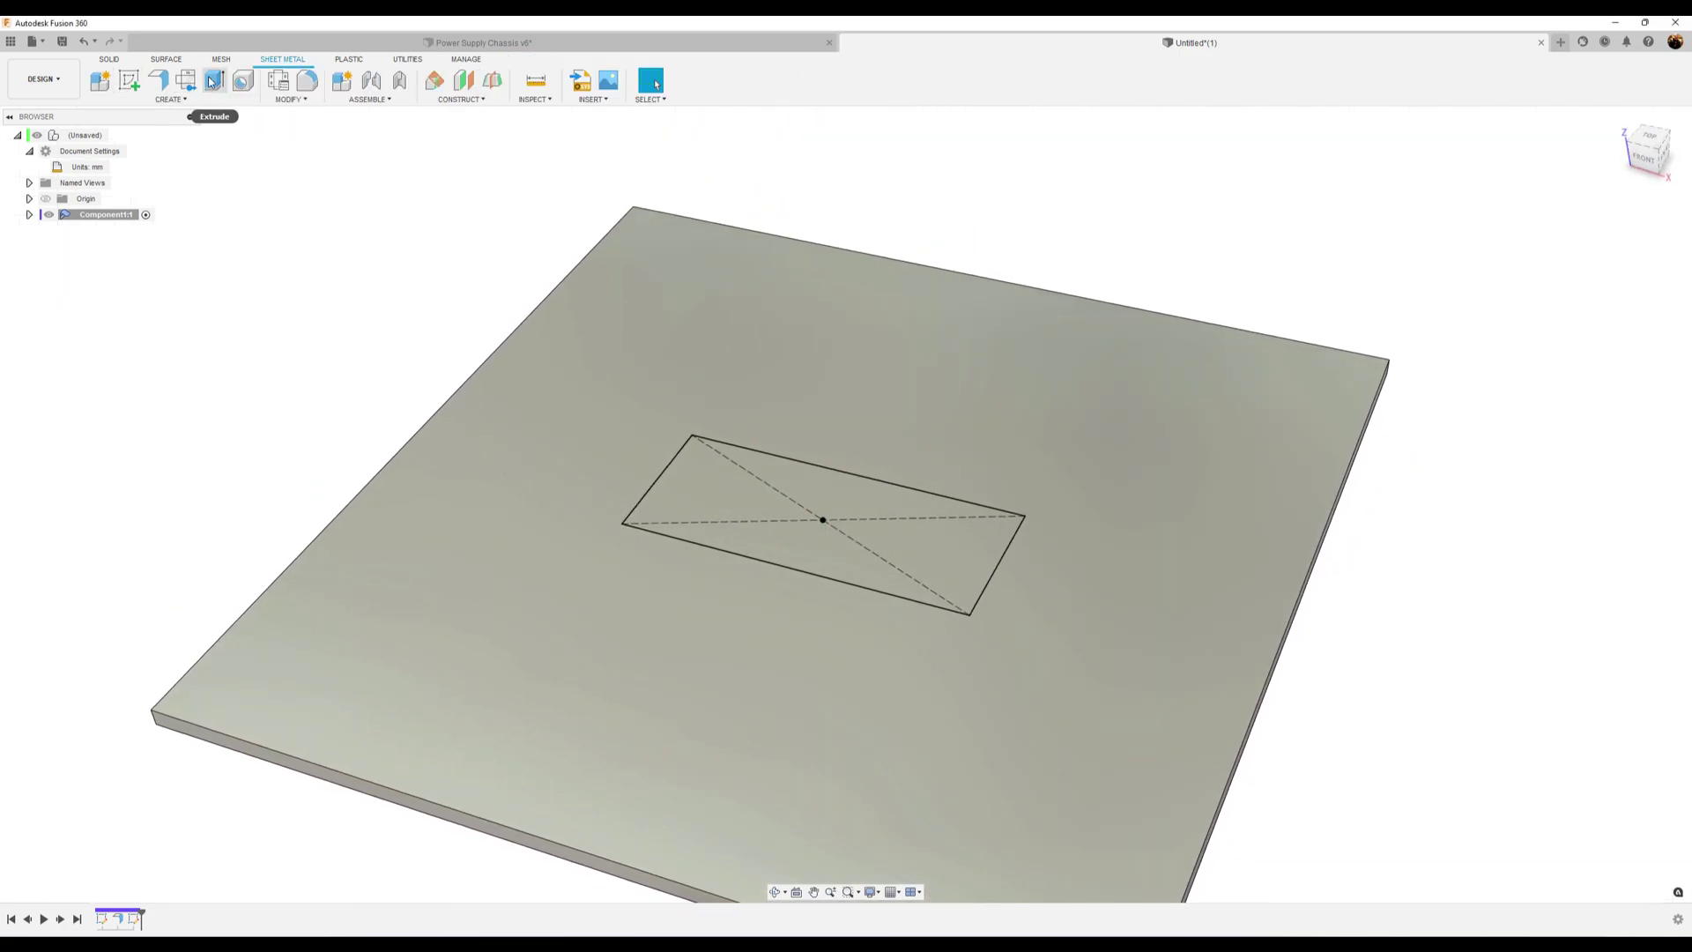
Step: Cut the rectangle through the plate by extruding its profile -0.60 mm
click(212, 82)
click(781, 506)
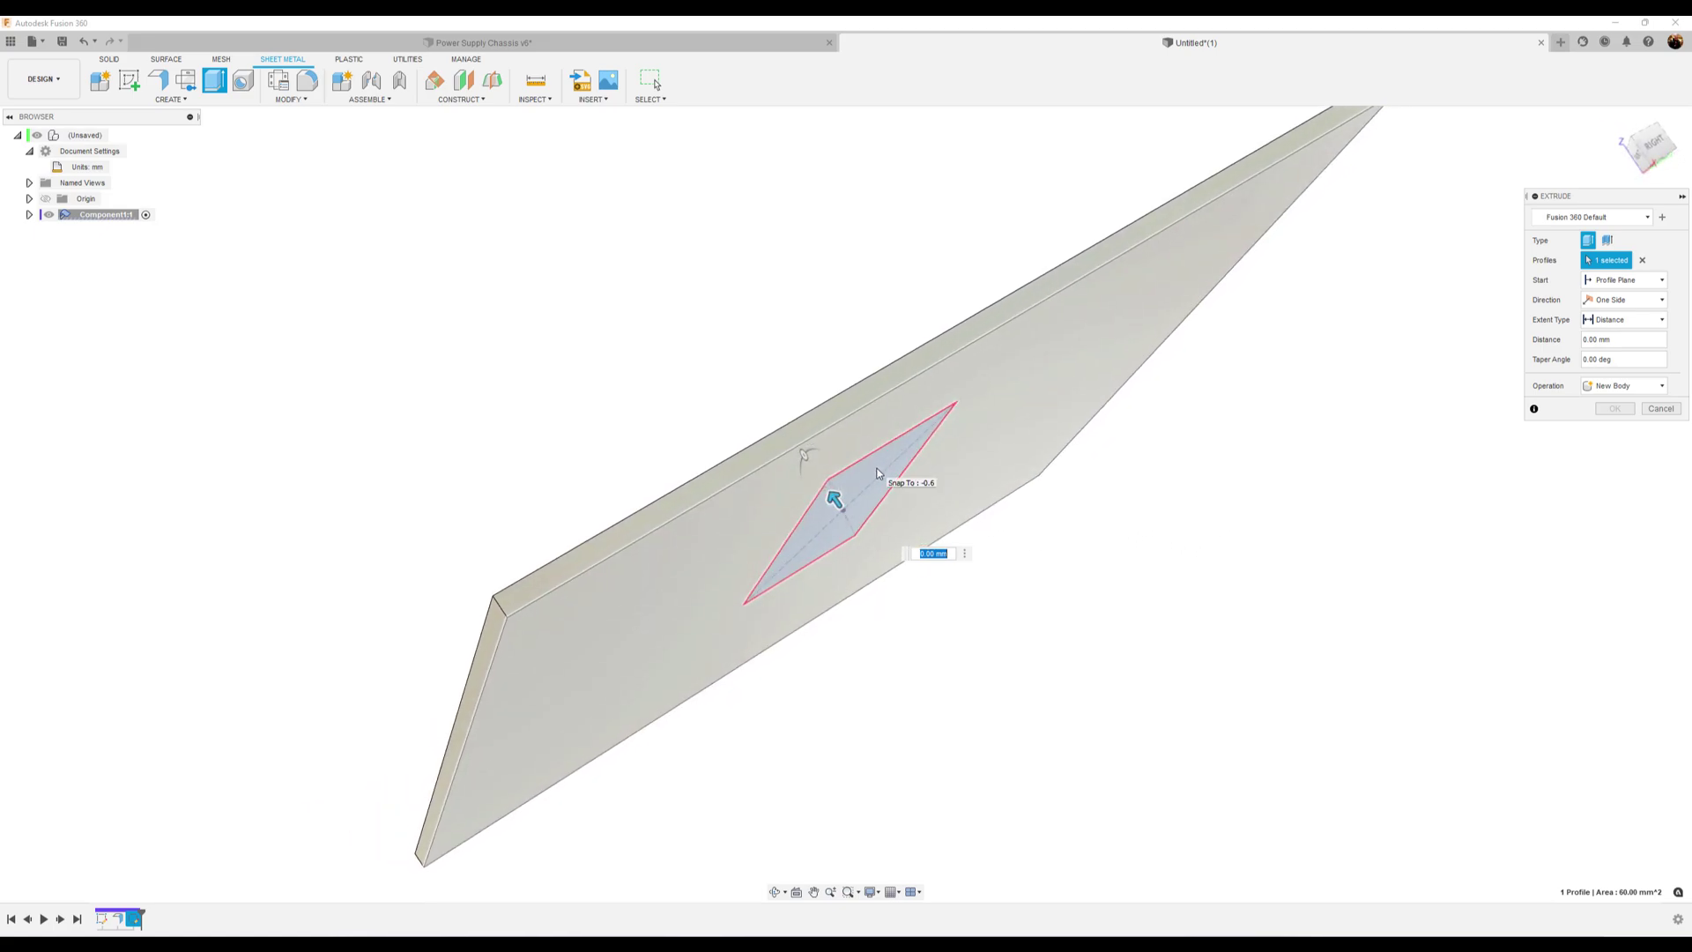
click(877, 473)
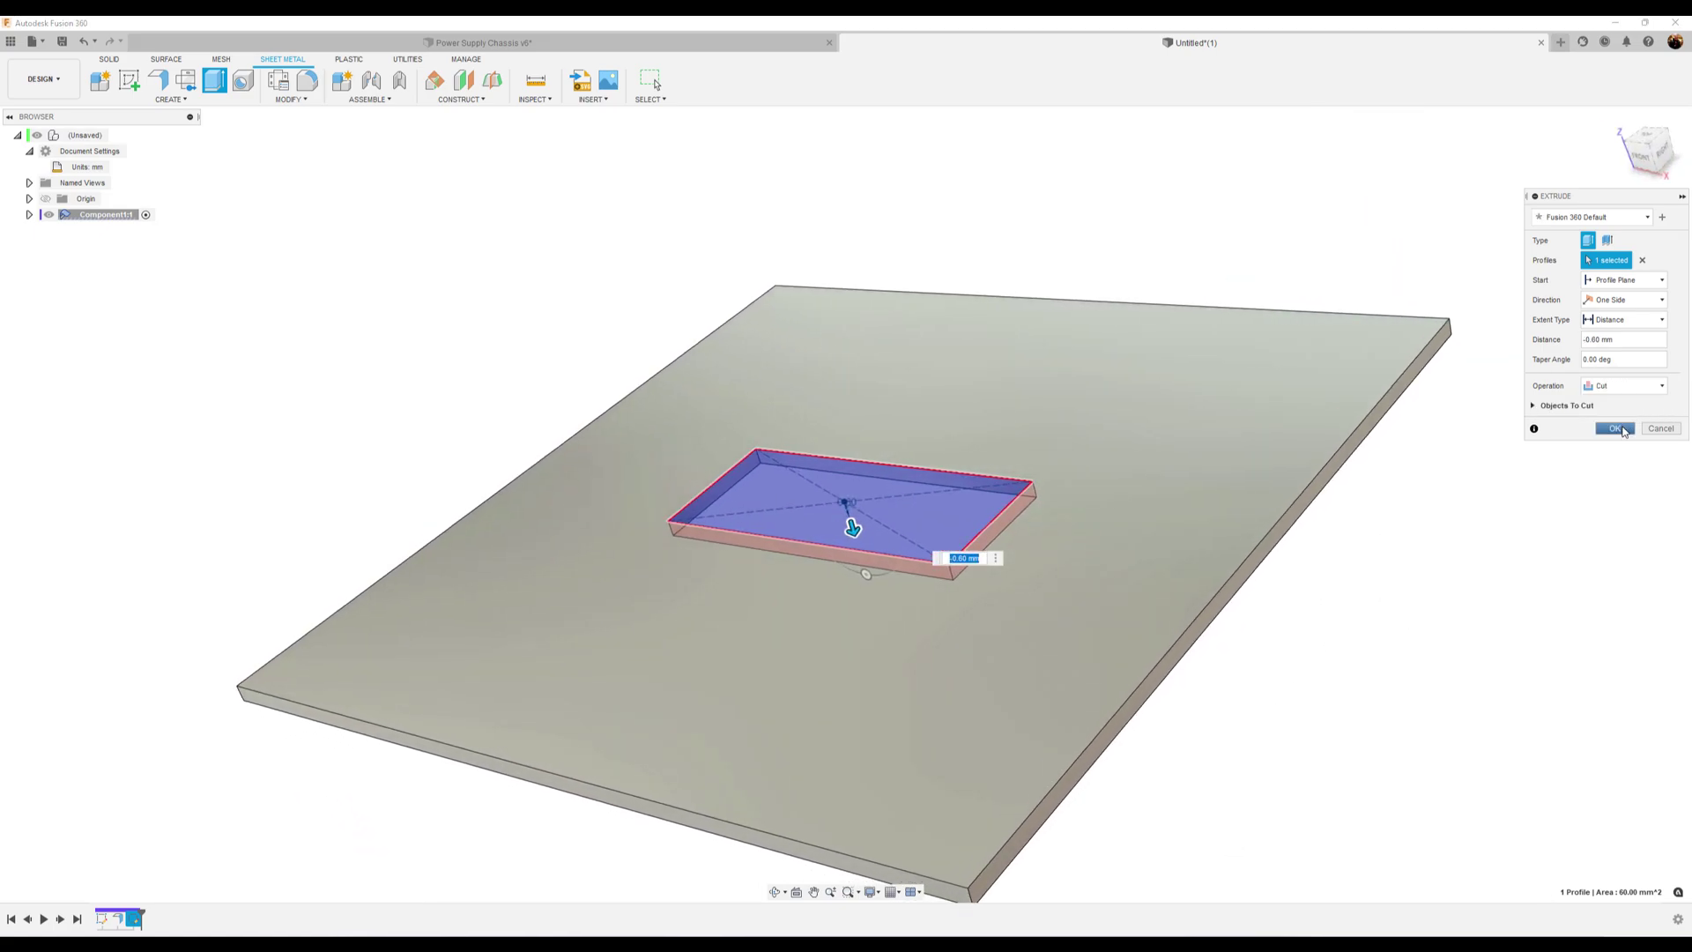
click(1615, 429)
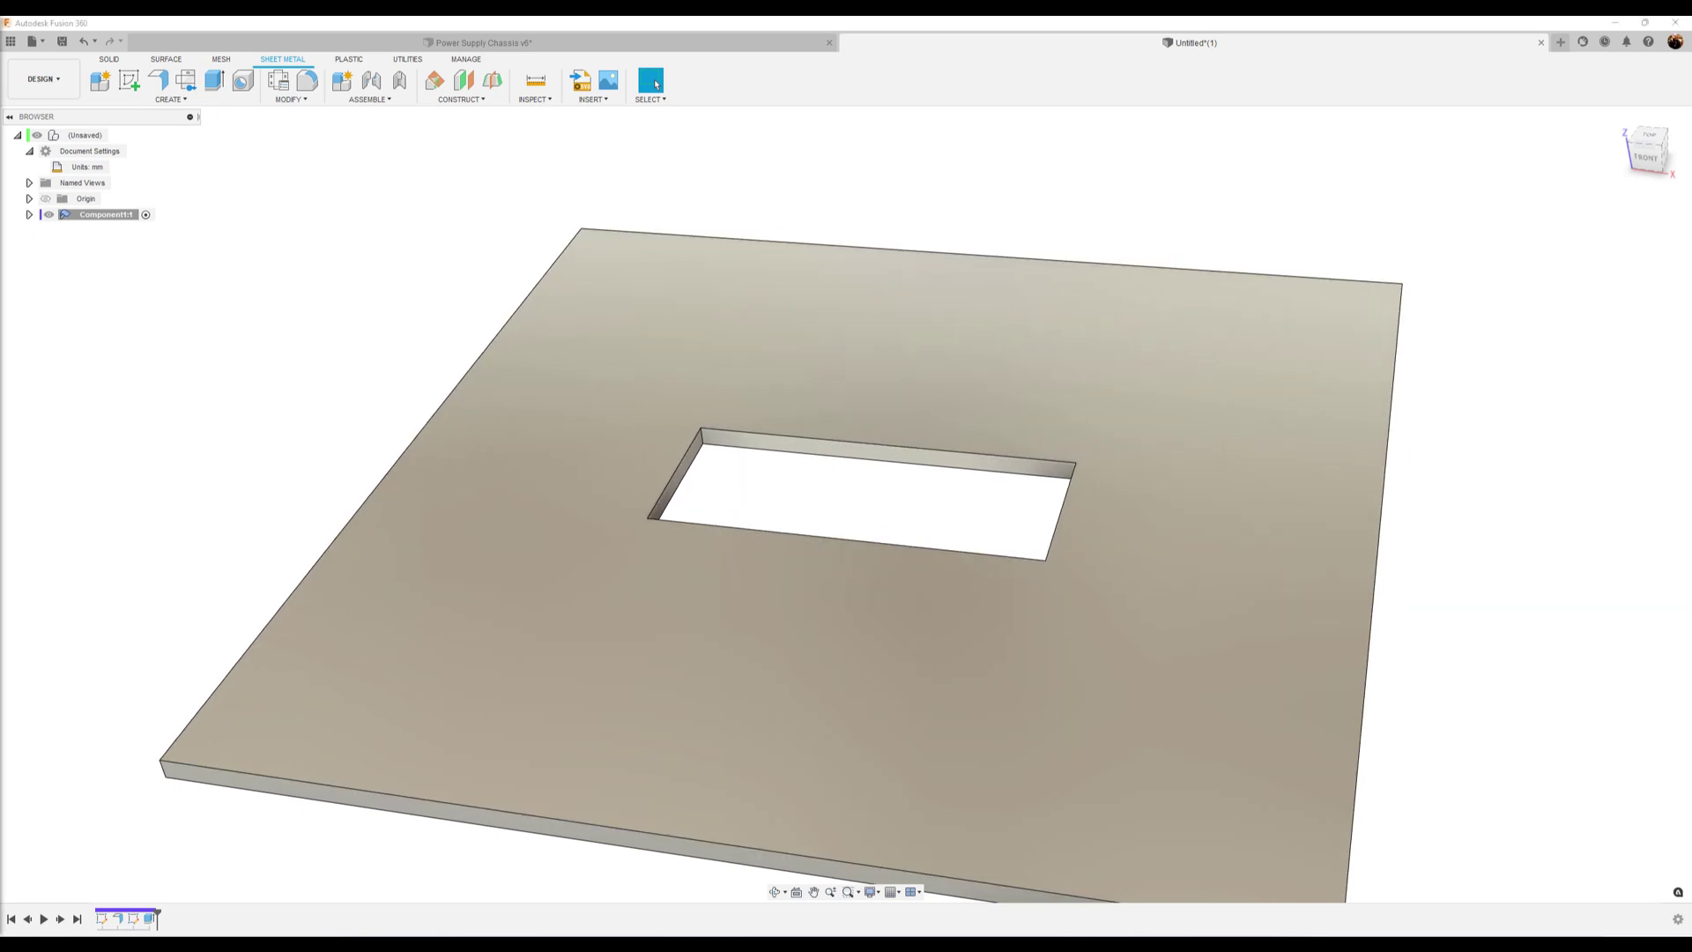
Step: Set up flanges on the upper edges of the opening's two short sides, 4 mm high at 50 degrees, with Inner Faces as height datum
click(156, 84)
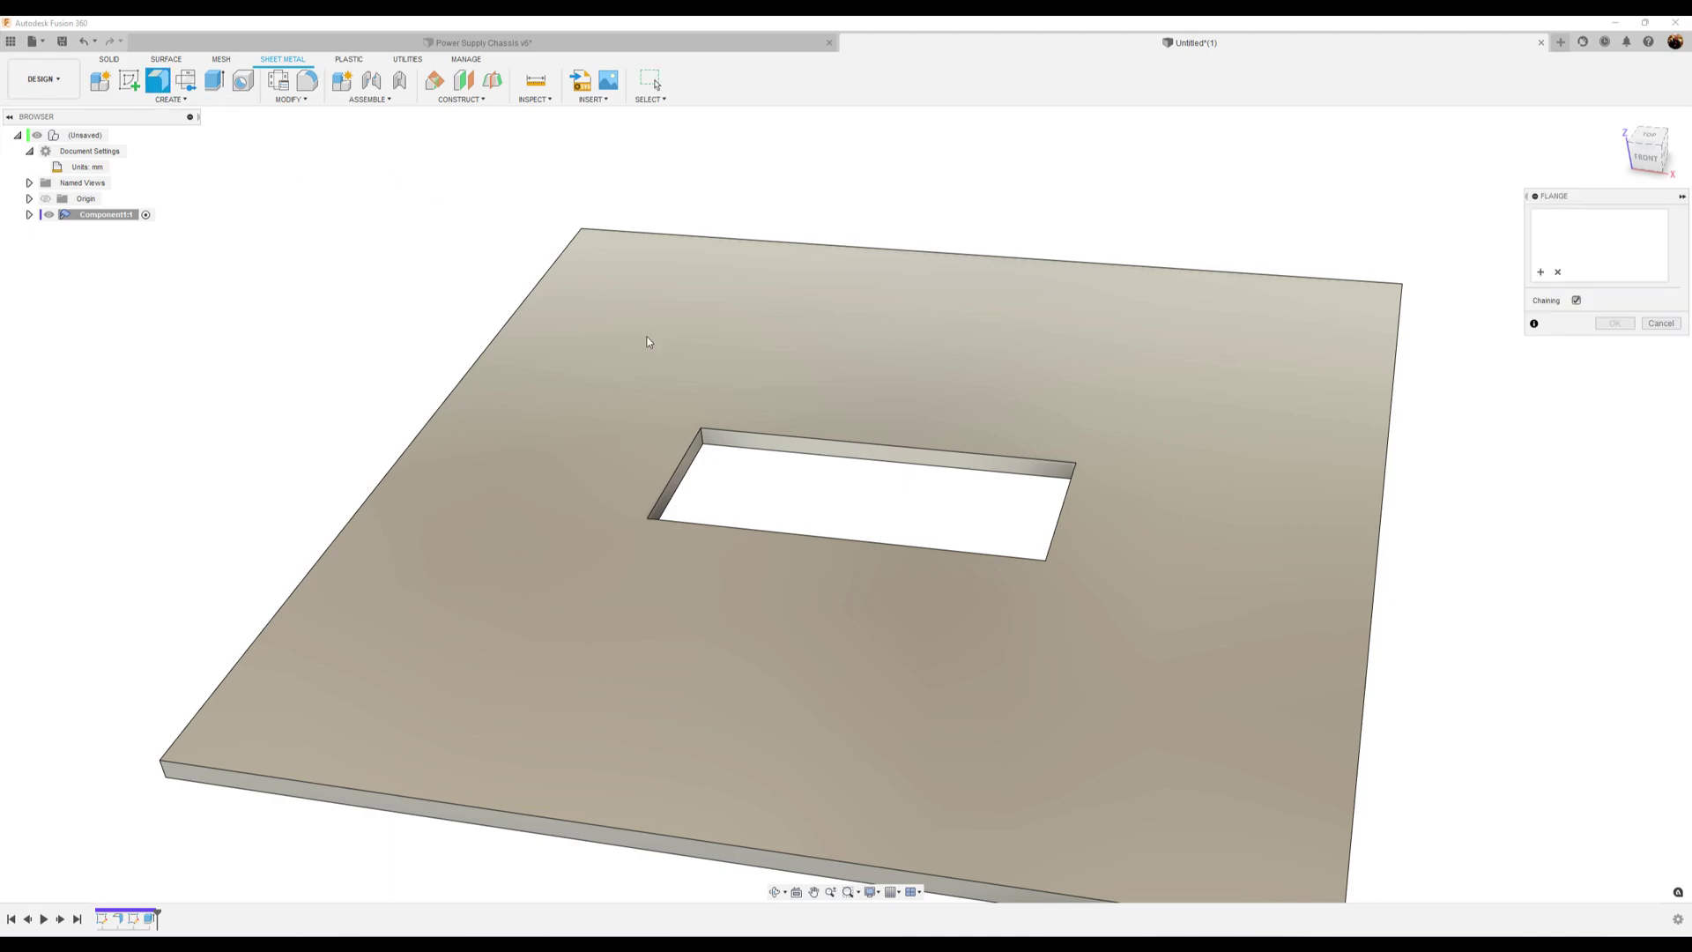
click(692, 448)
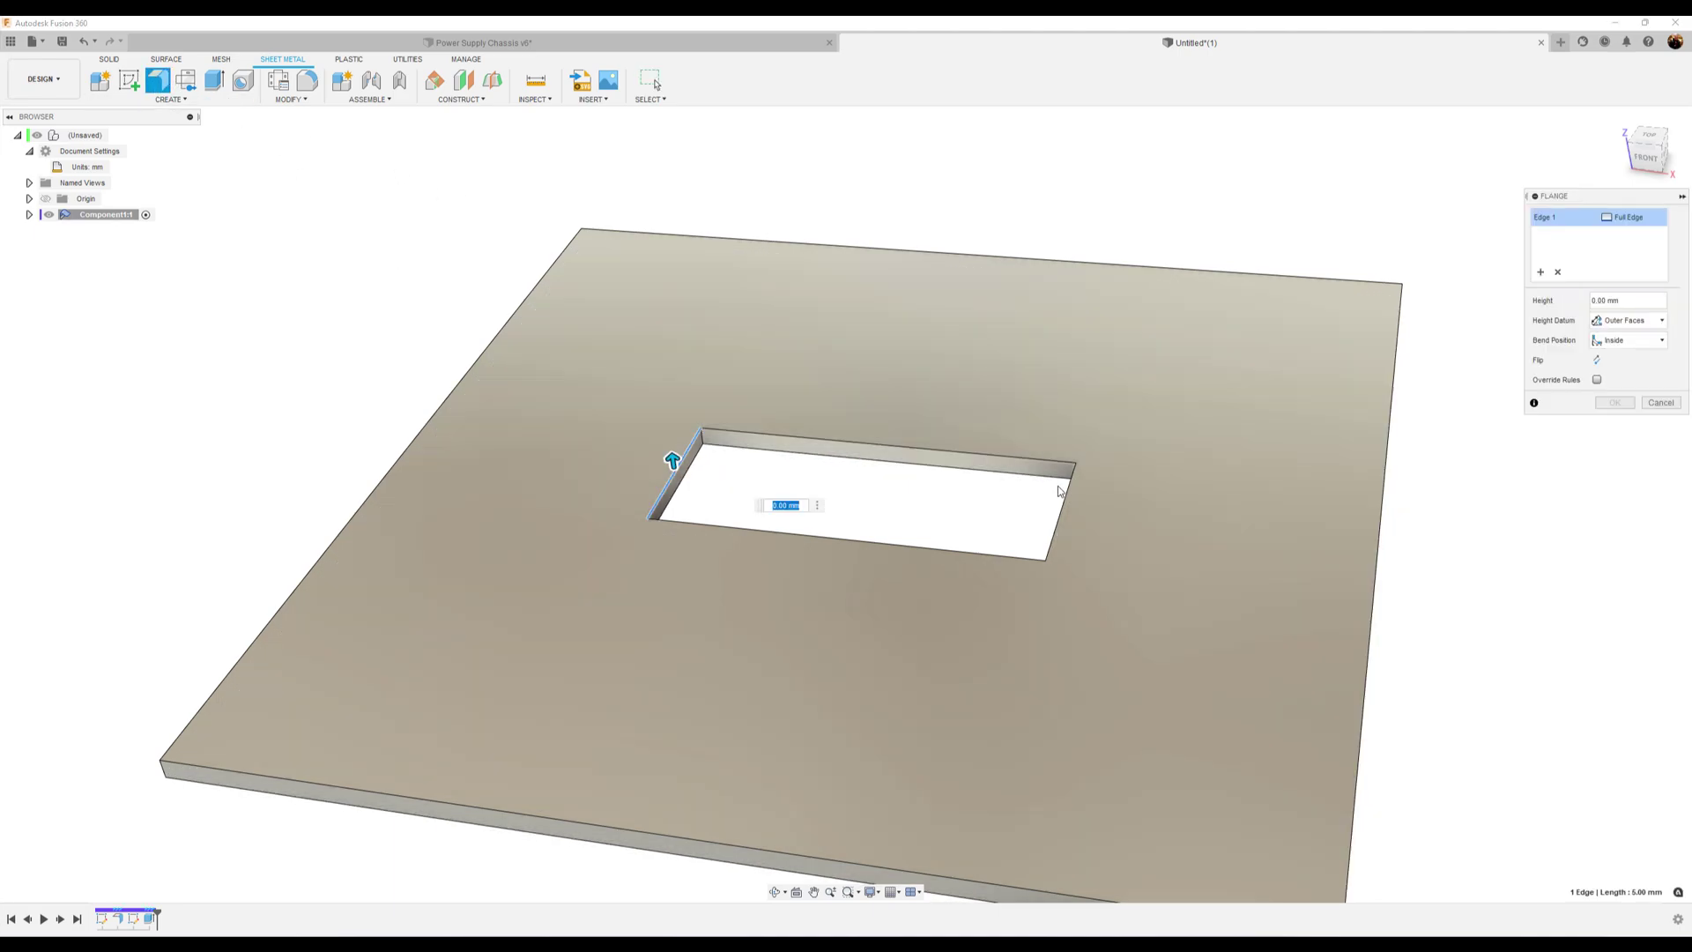
click(1067, 494)
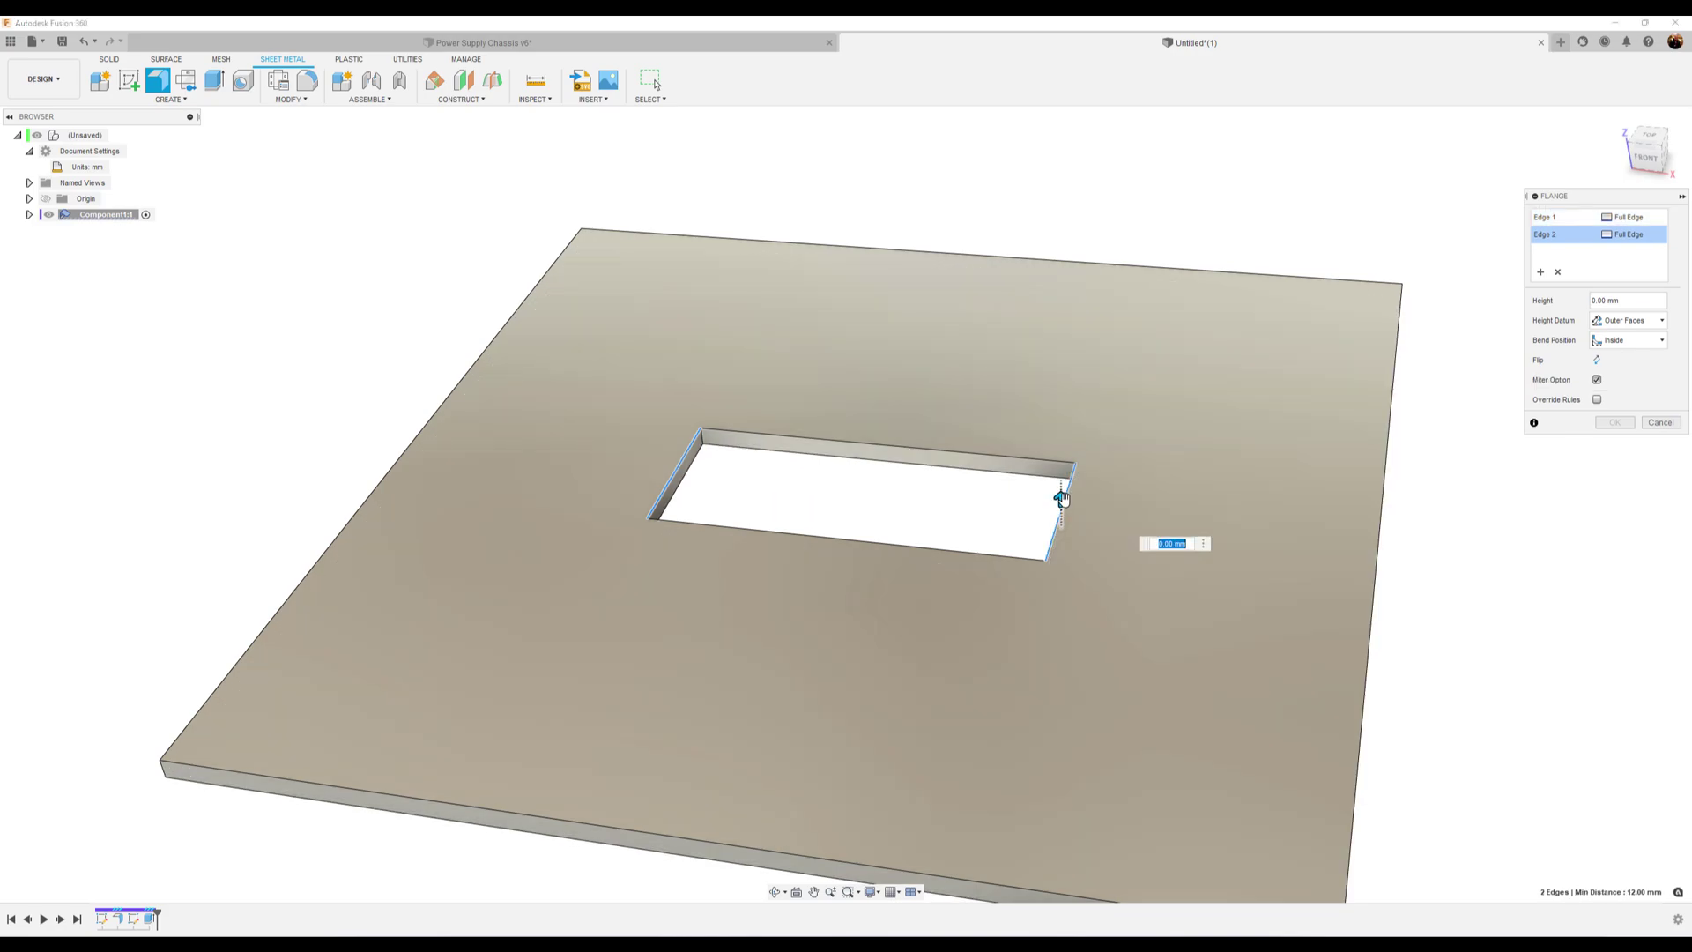
drag(1061, 499, 1062, 458)
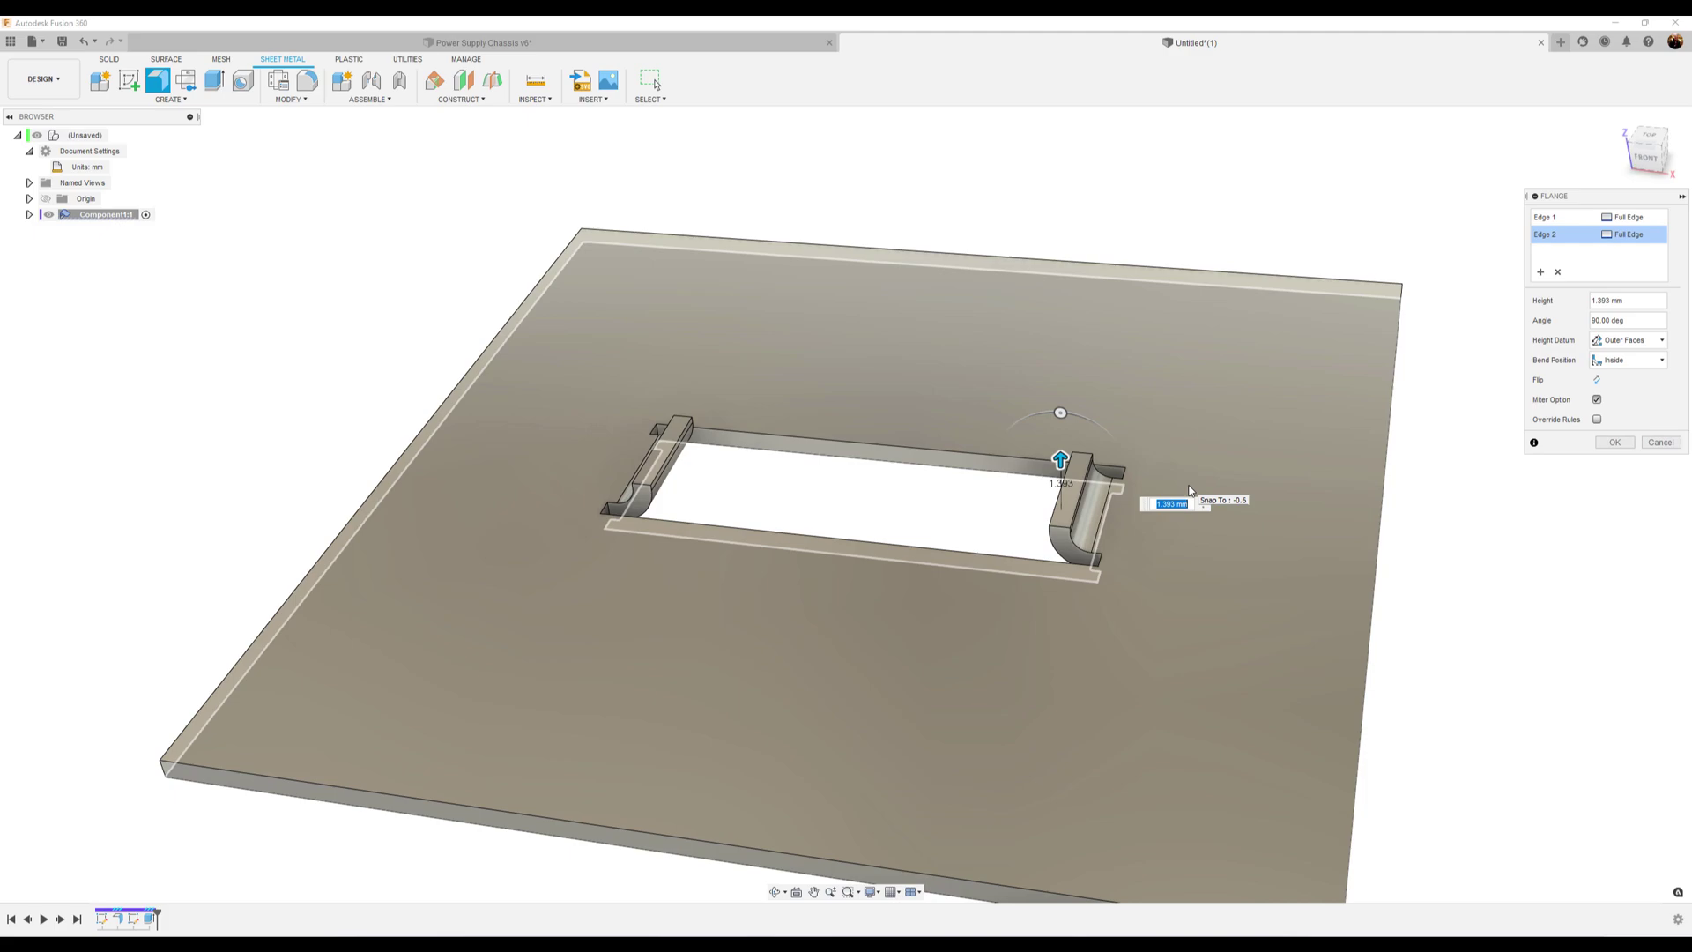
text(4)
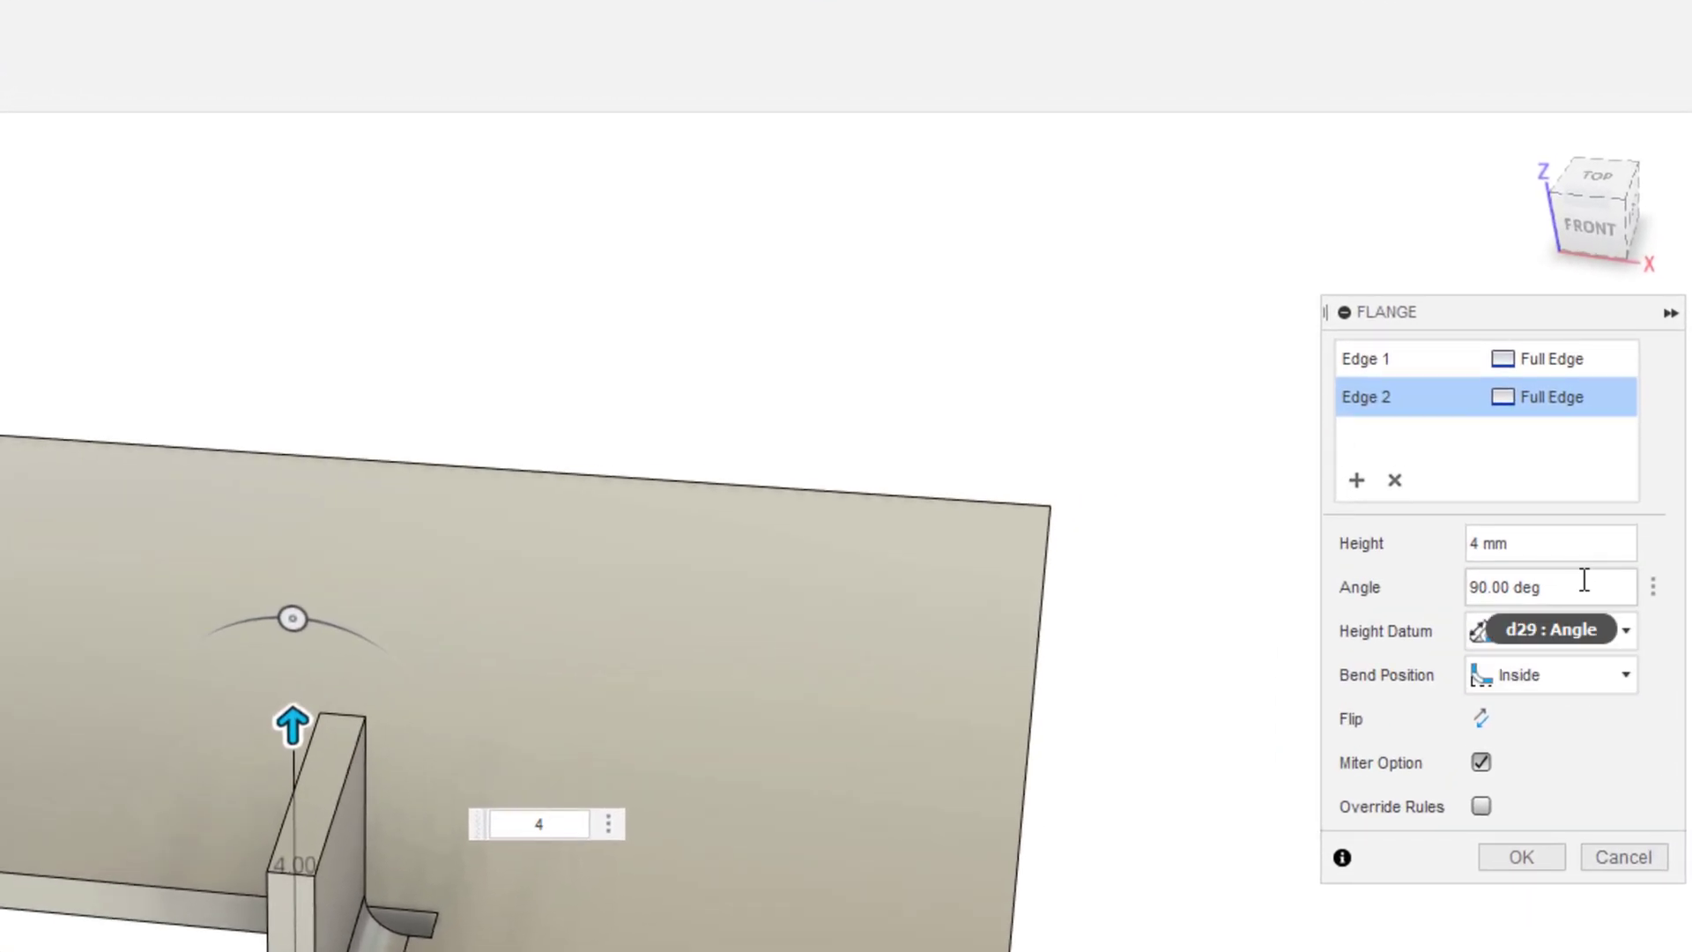
click(1584, 580)
text(50)
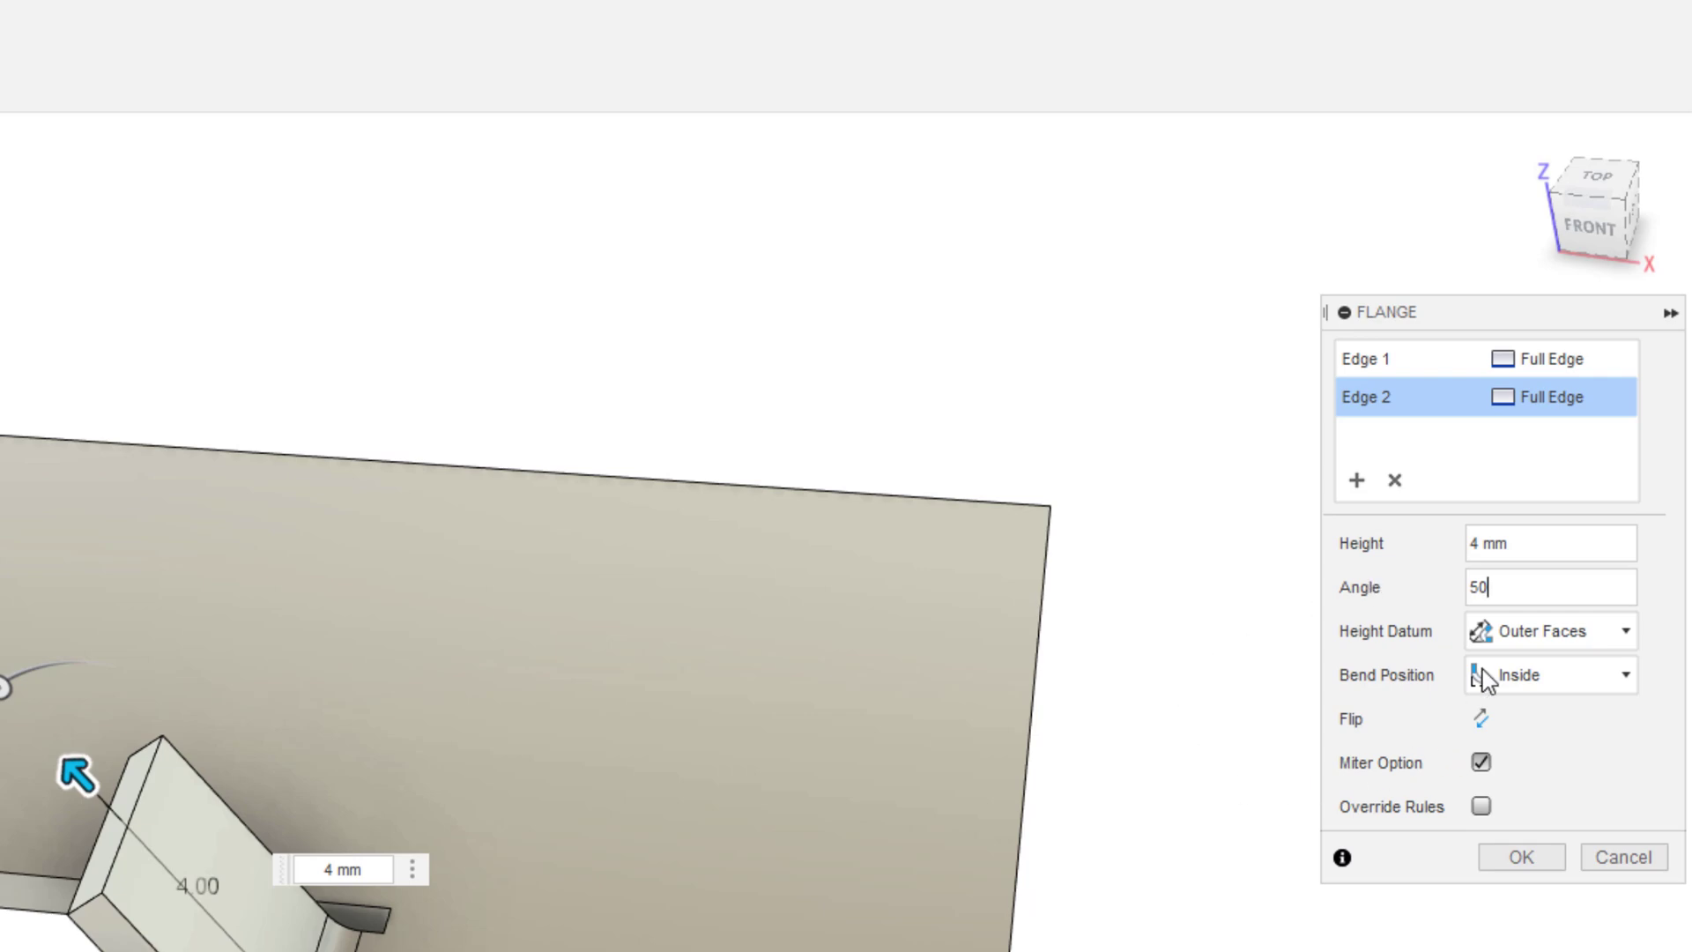
click(1525, 628)
click(1523, 662)
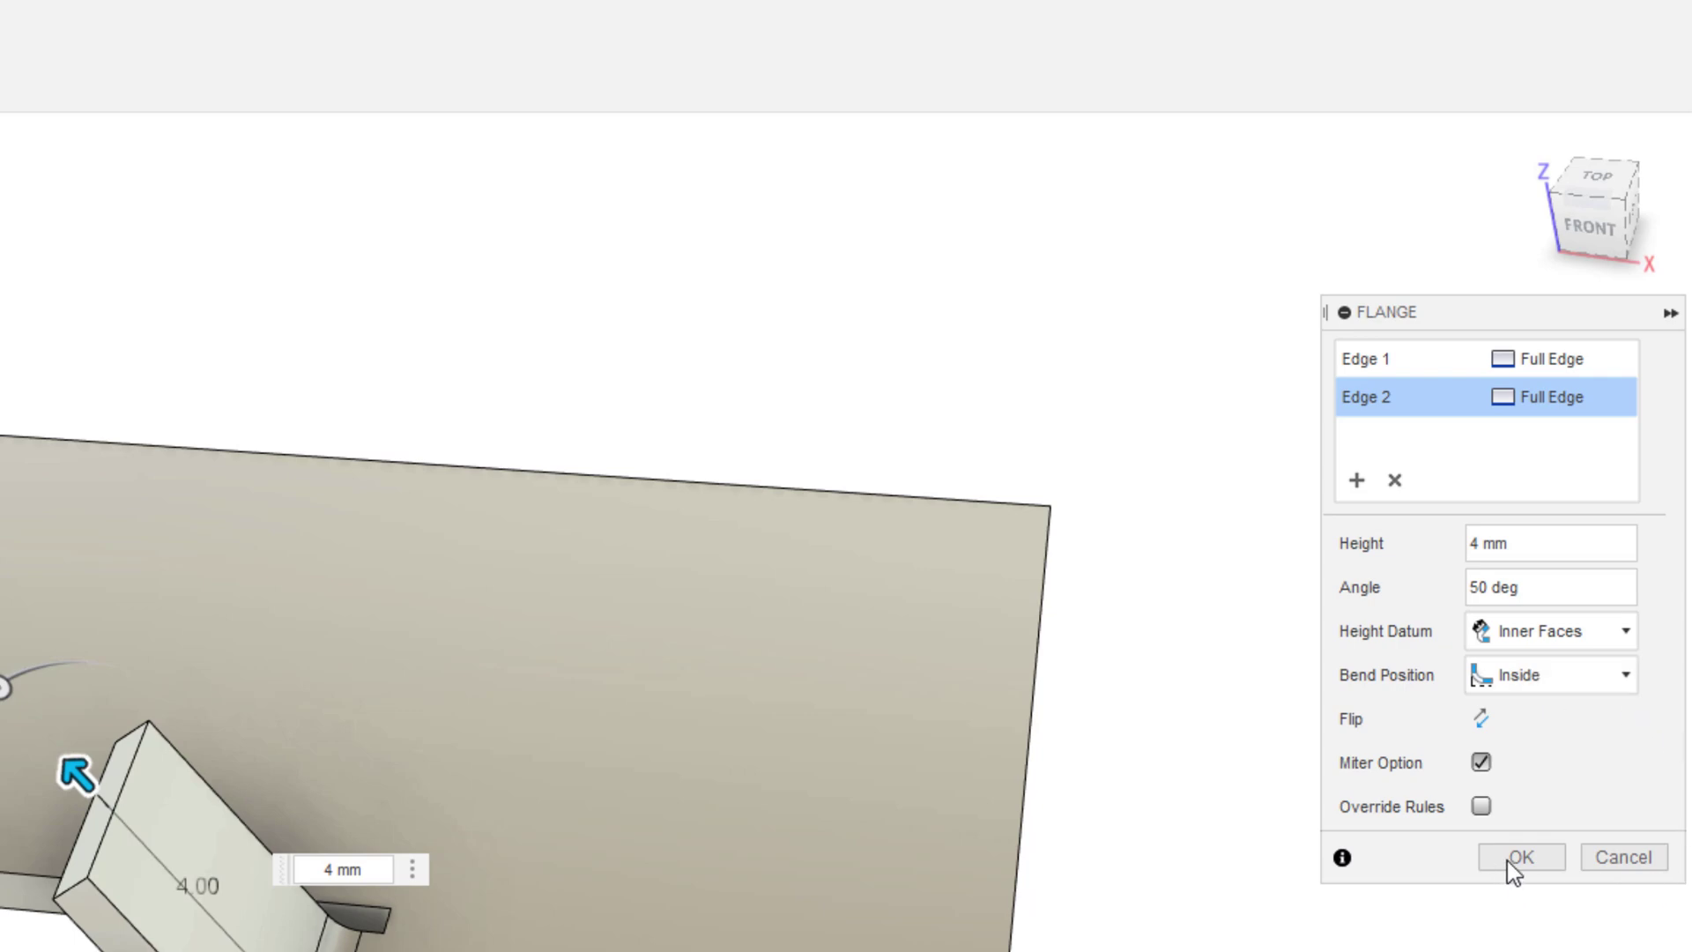
Step: Override the flanges' bend relief with a relief width of 0.01 mm and create the flanges
click(1481, 807)
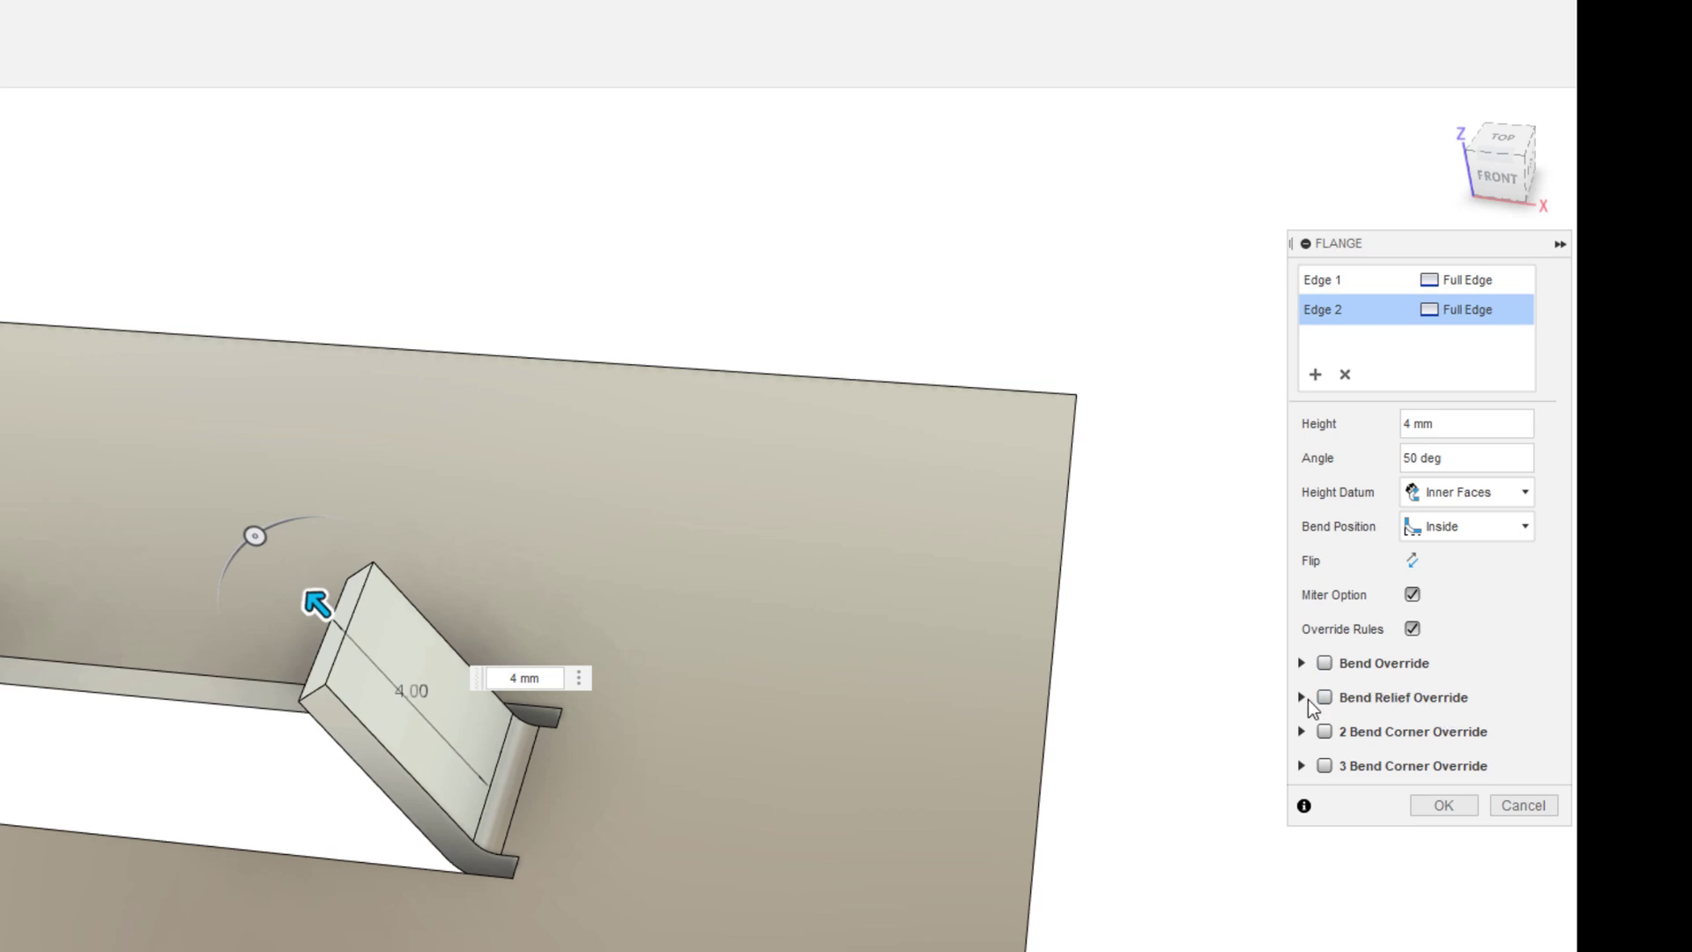
click(1302, 698)
click(1324, 698)
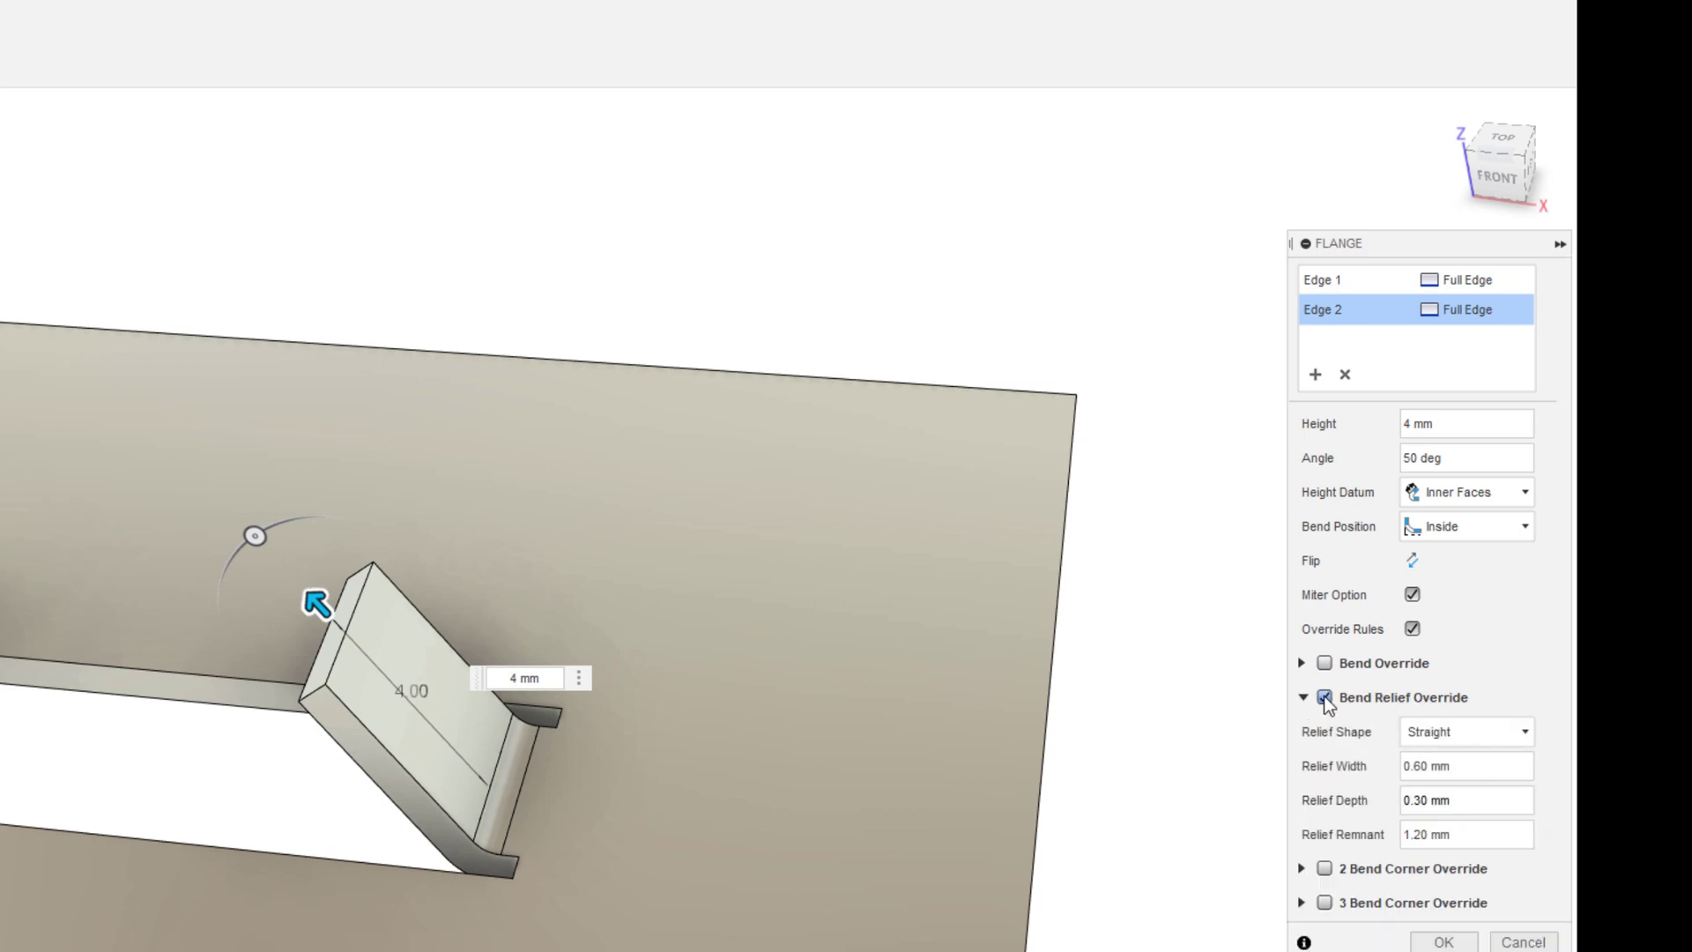
click(1417, 767)
key(Delete)
key(Delete)
text(01)
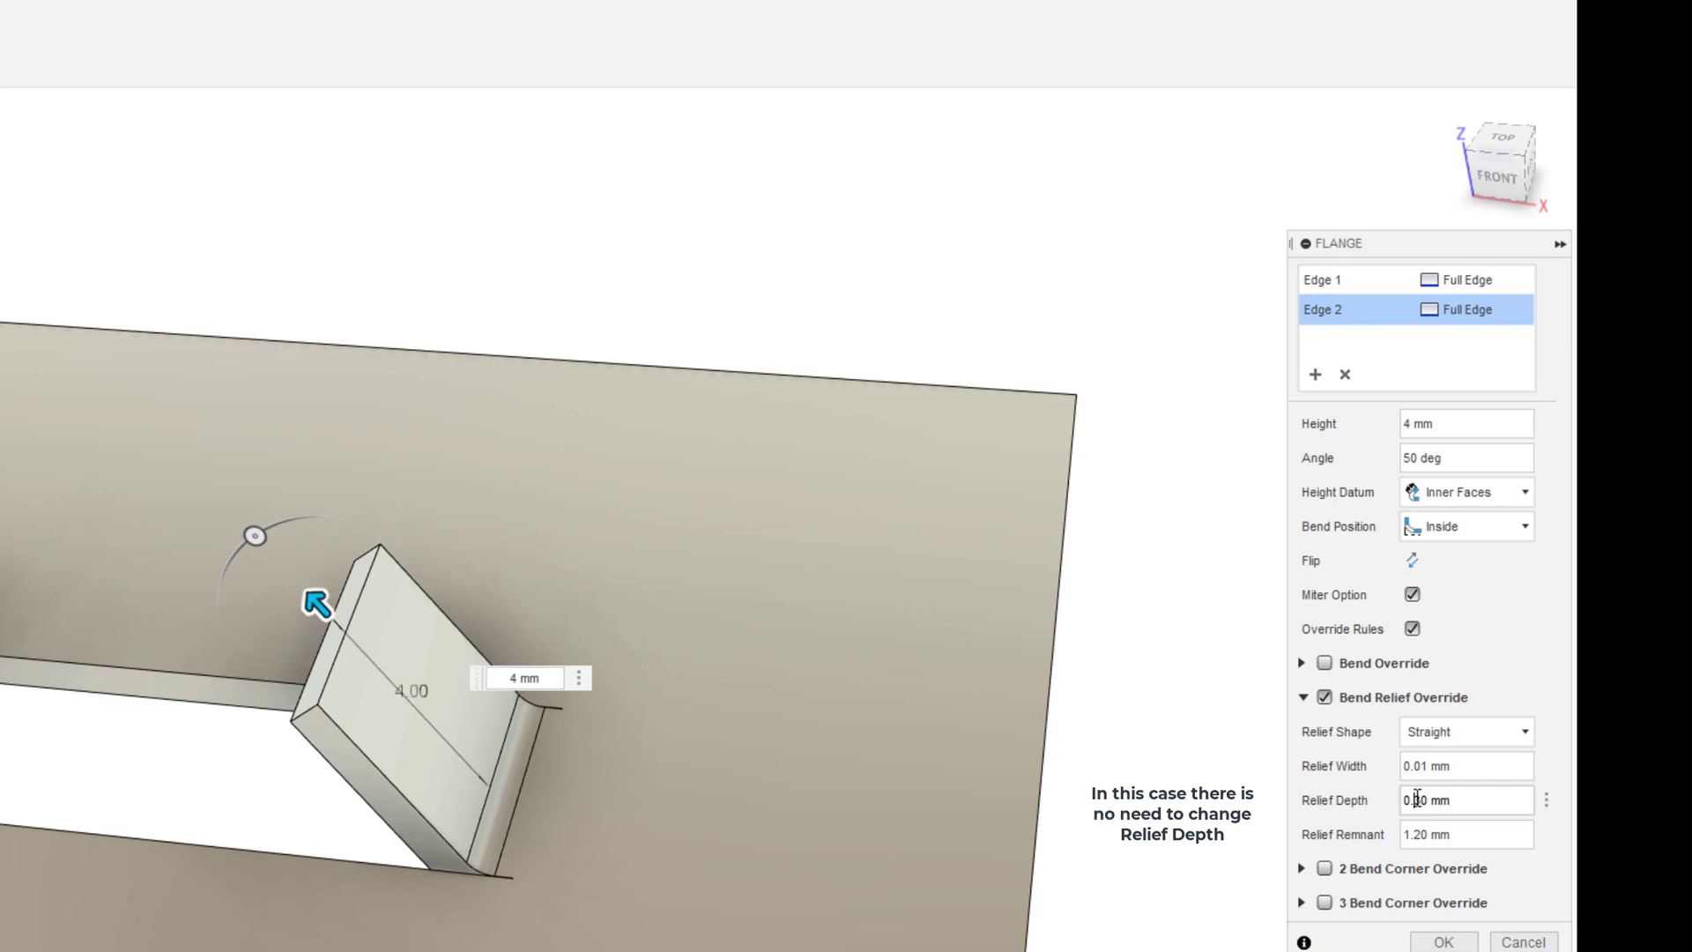
text(1)
click(1445, 942)
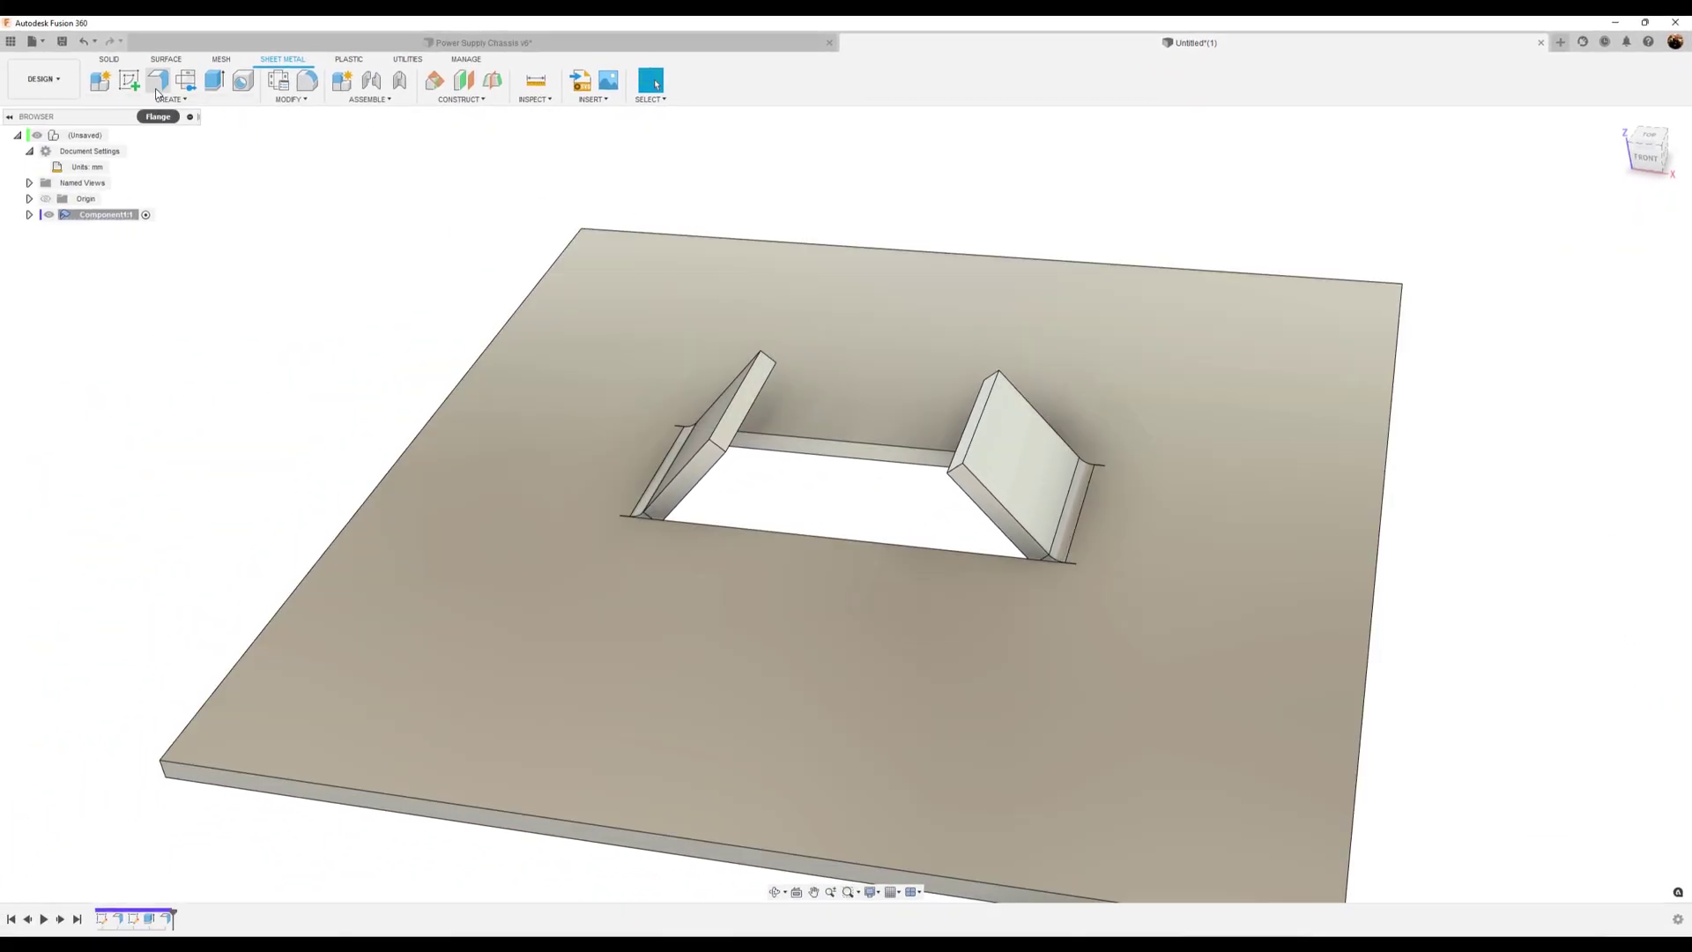
Step: Add flanges 3 mm high at 50 degrees to the facing lower end edges of the two angled flanges
click(158, 83)
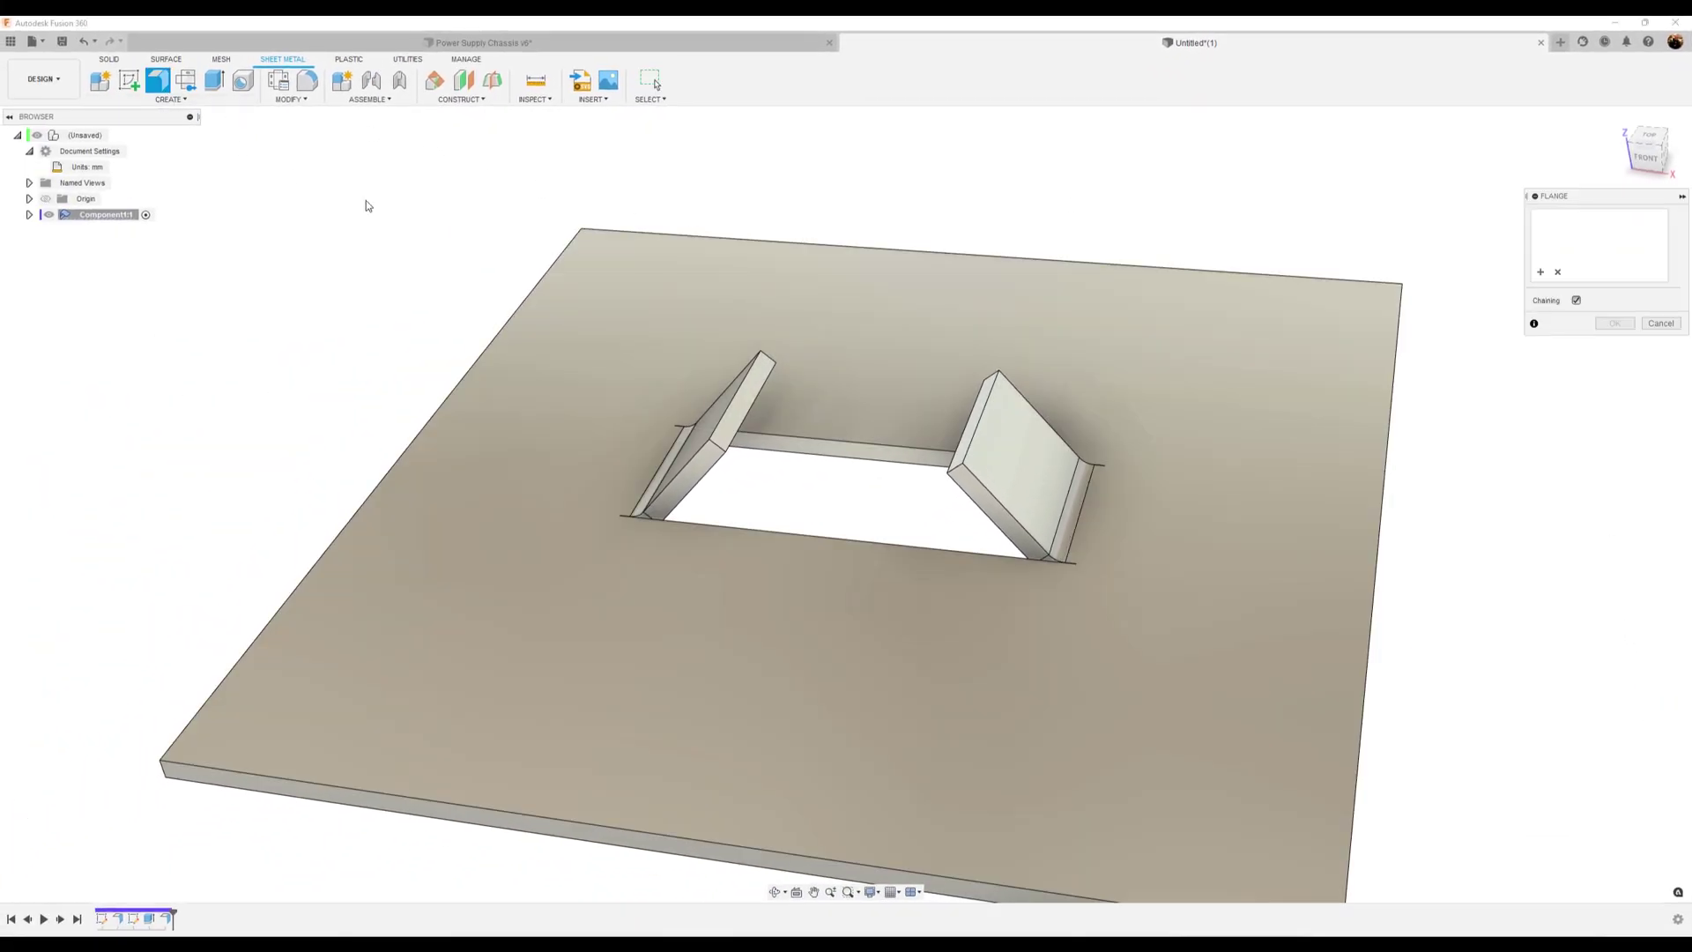
click(769, 381)
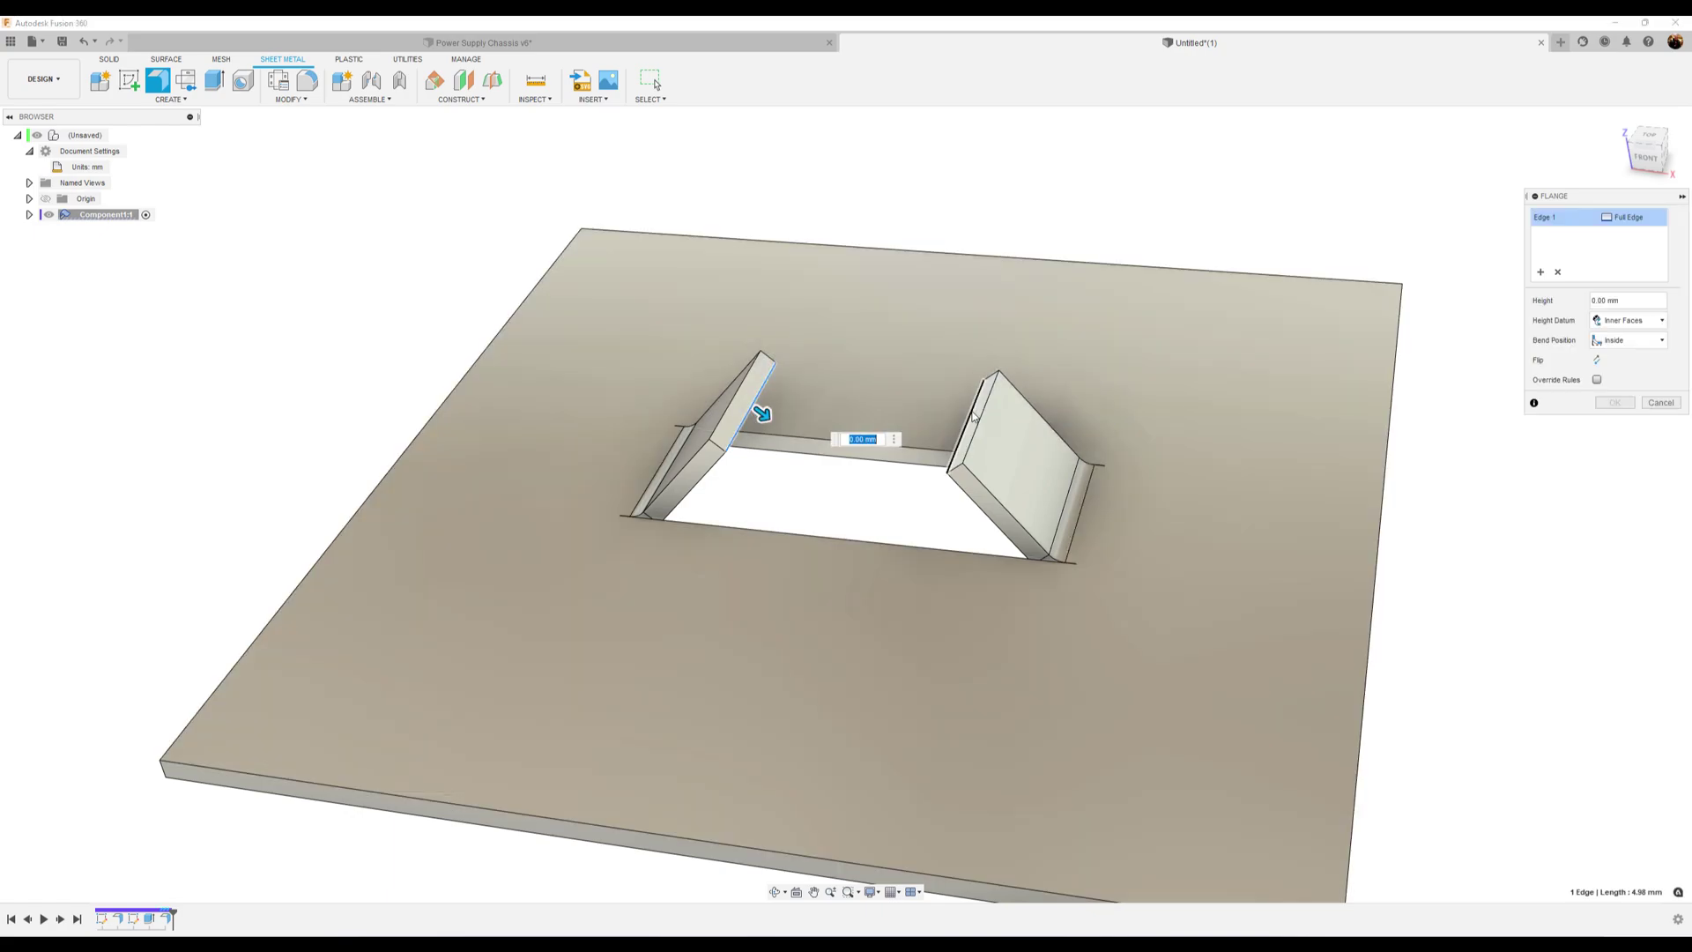
click(974, 417)
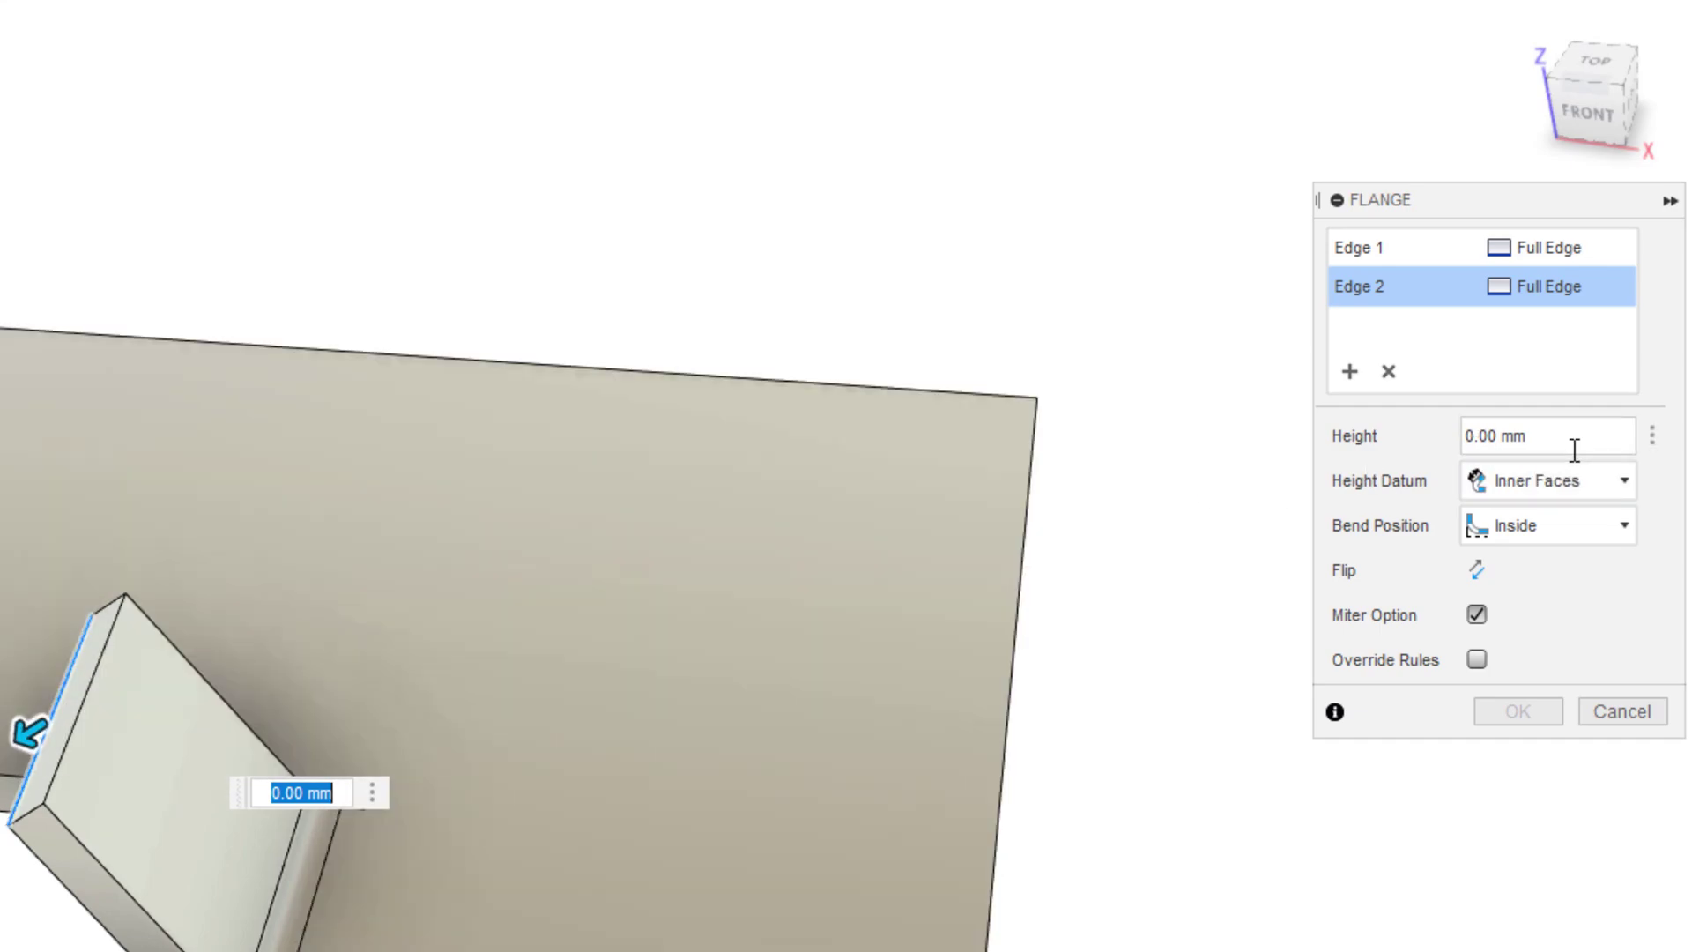
drag(1568, 436, 1199, 455)
text(3)
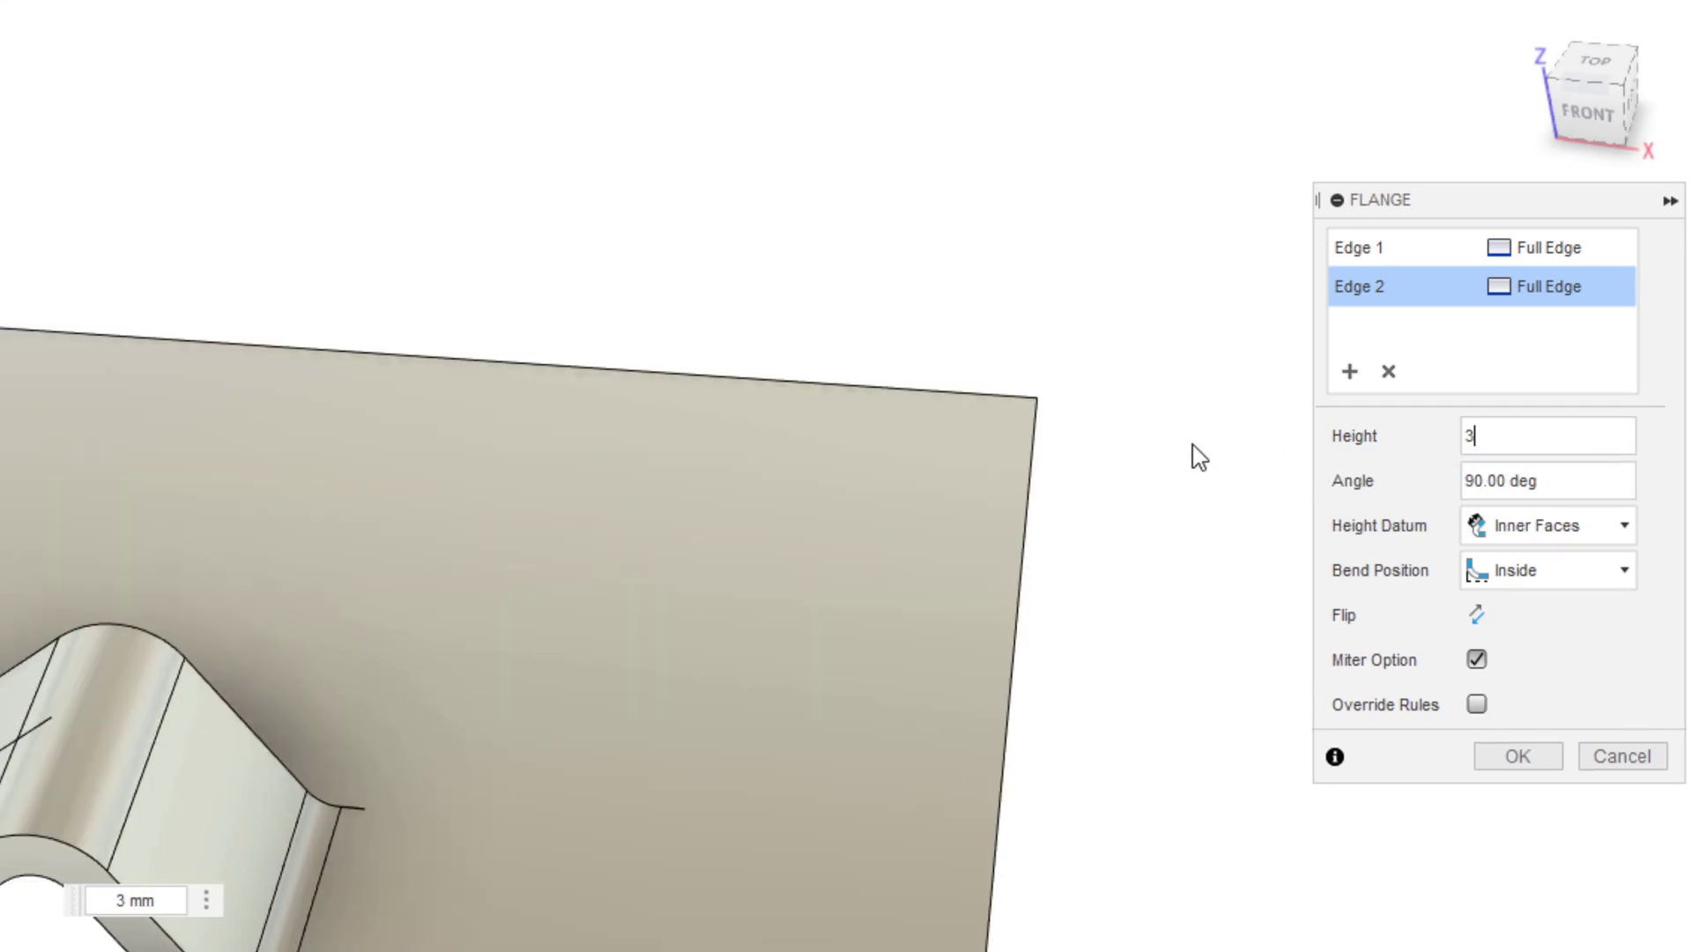
key(Tab)
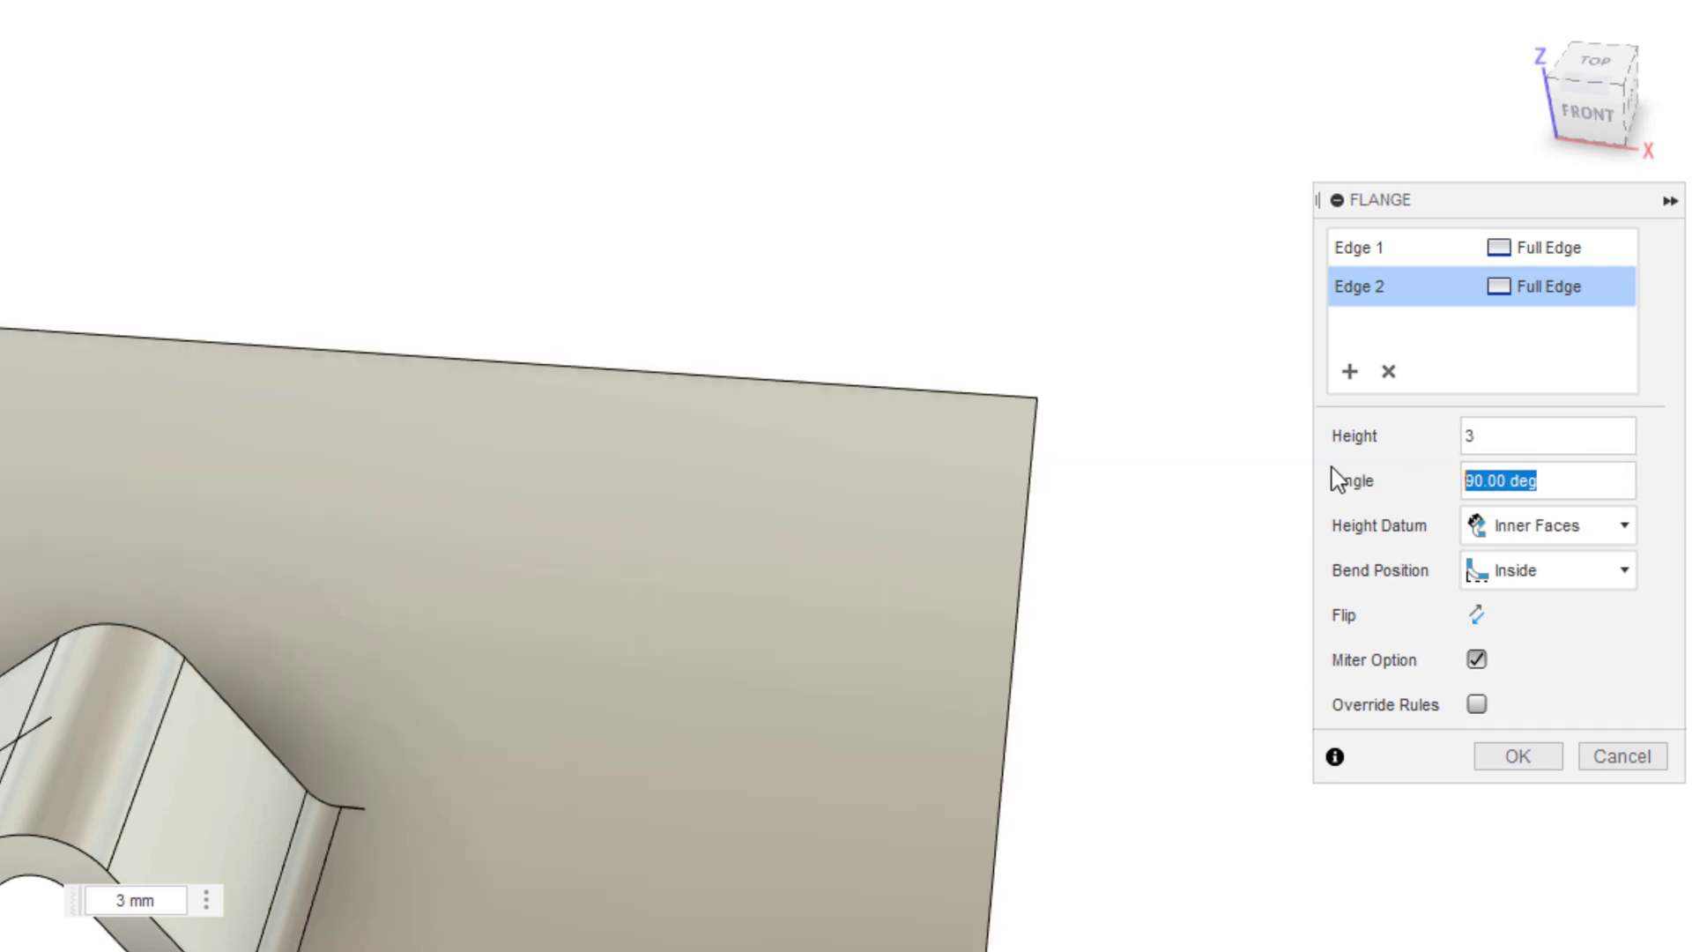
text(50)
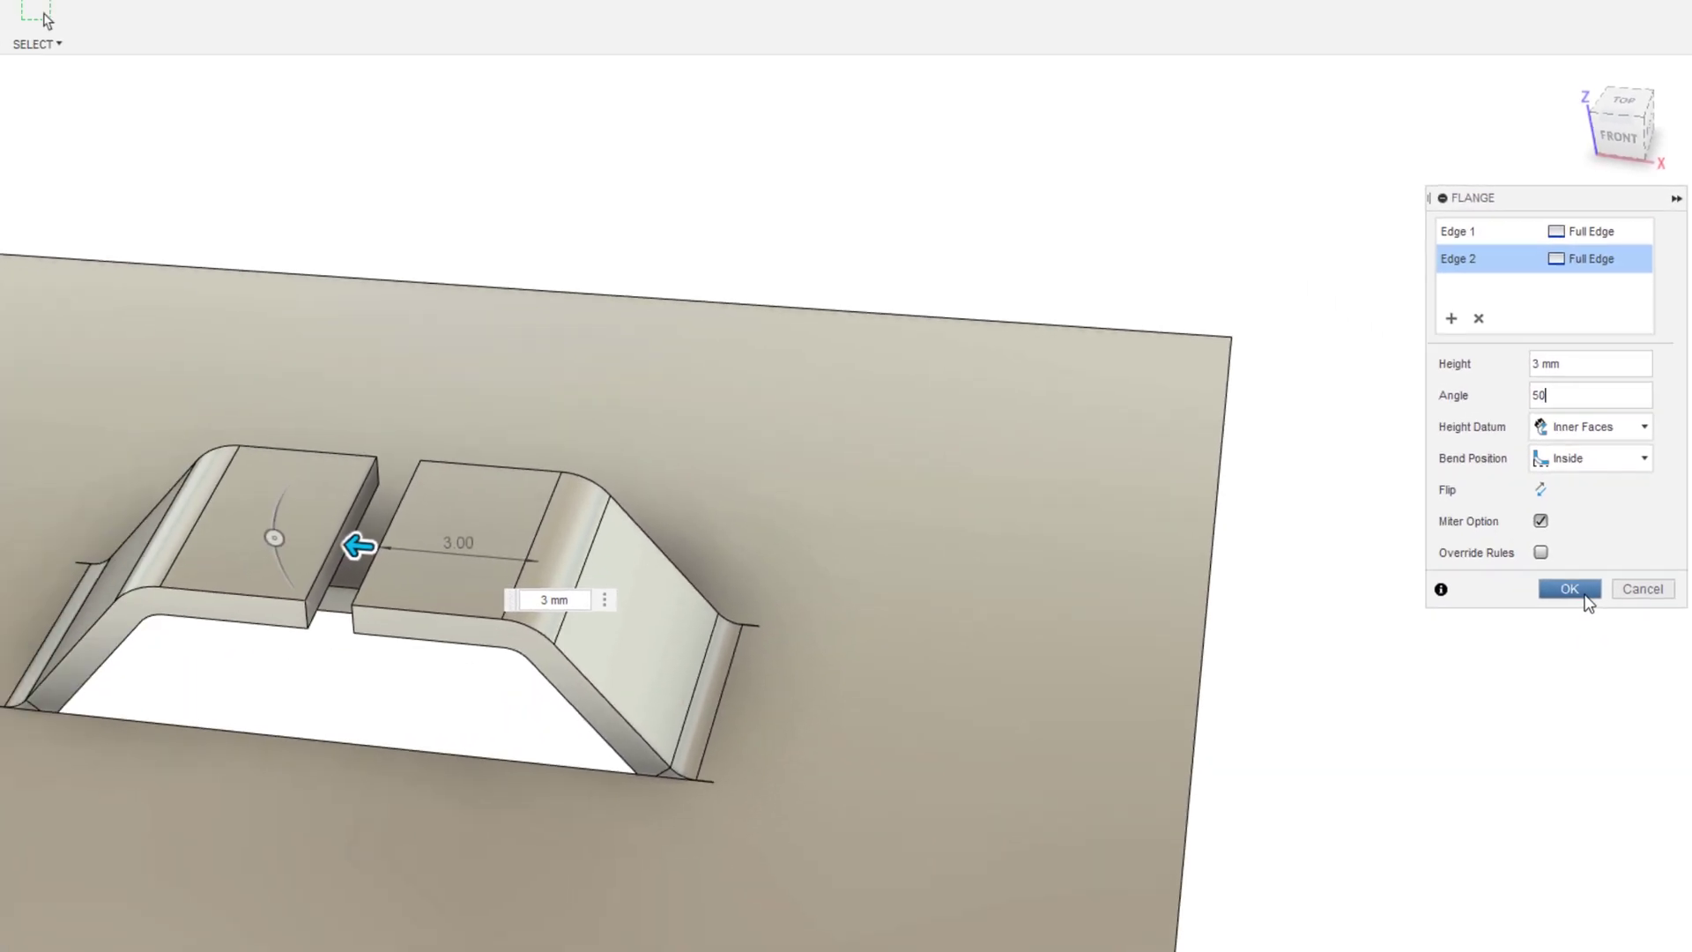
click(1540, 763)
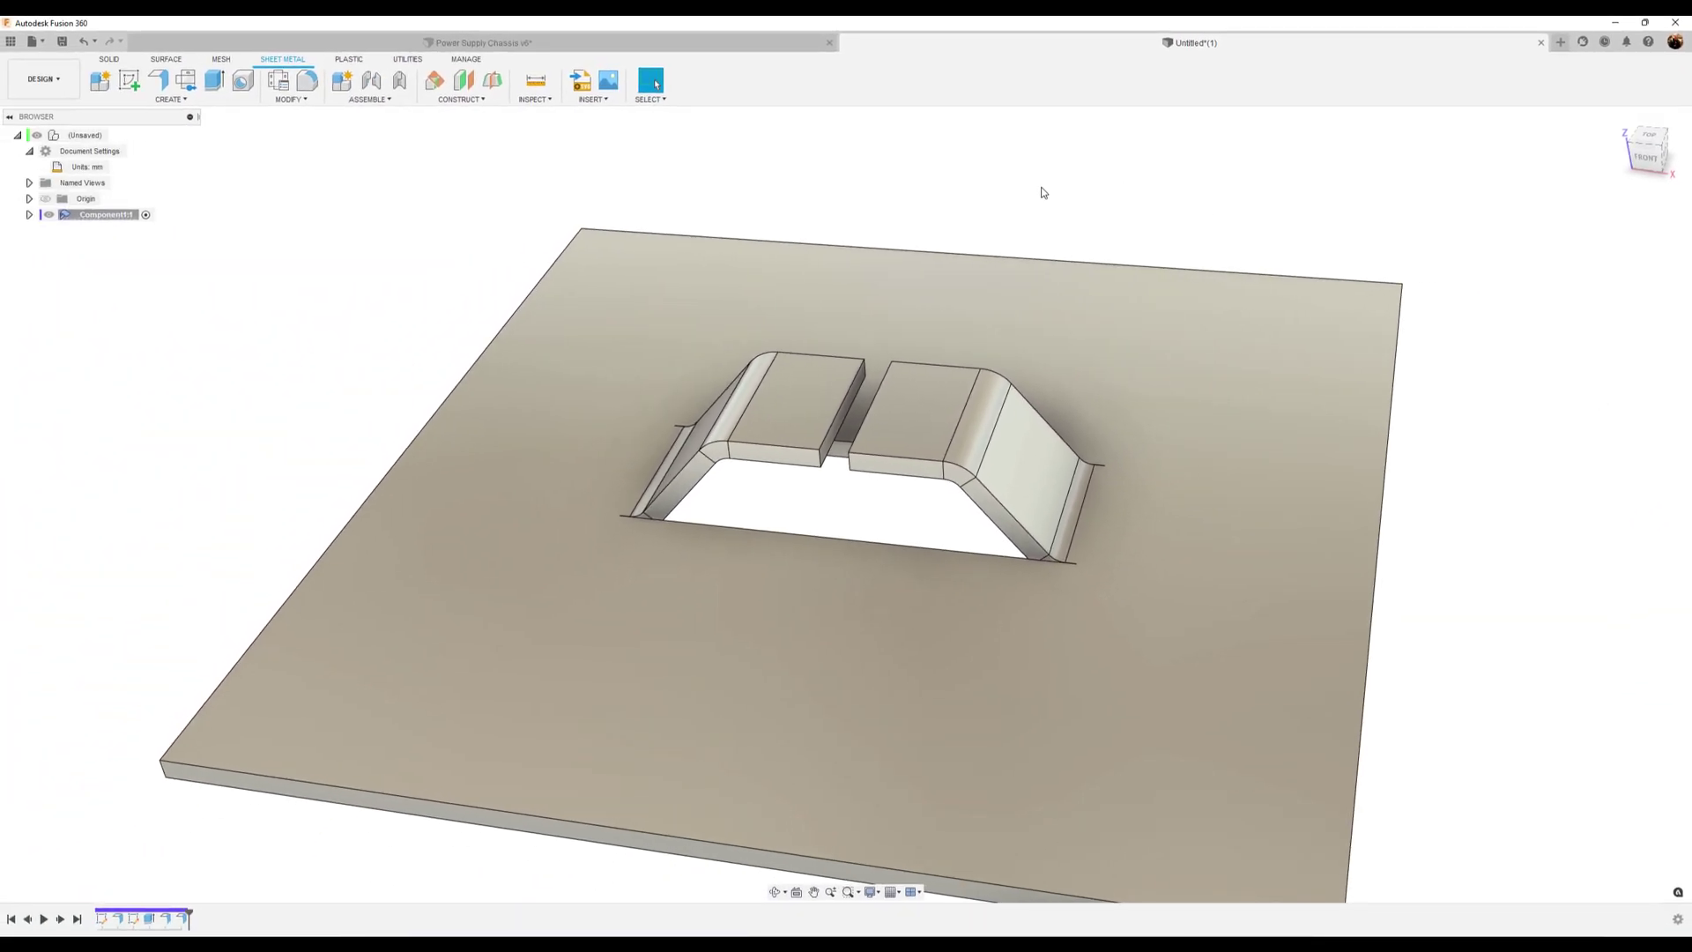
Step: Edit the two facing top flanges to a height of about 3.68 mm so that their ends meet
click(213, 85)
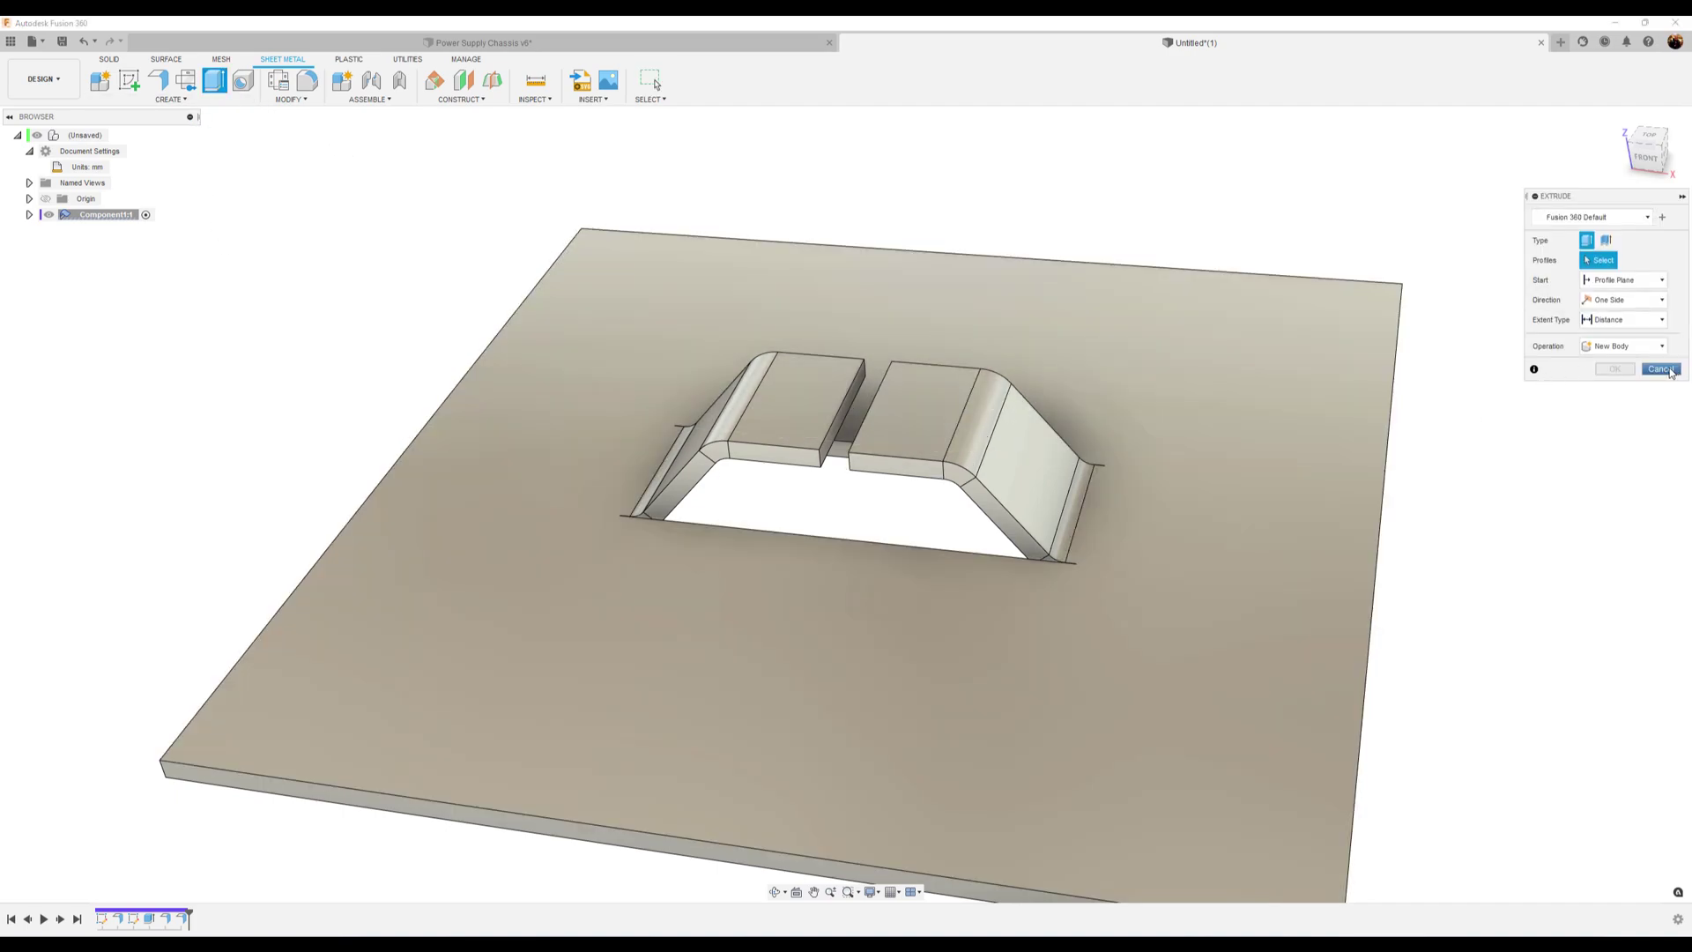
click(1662, 371)
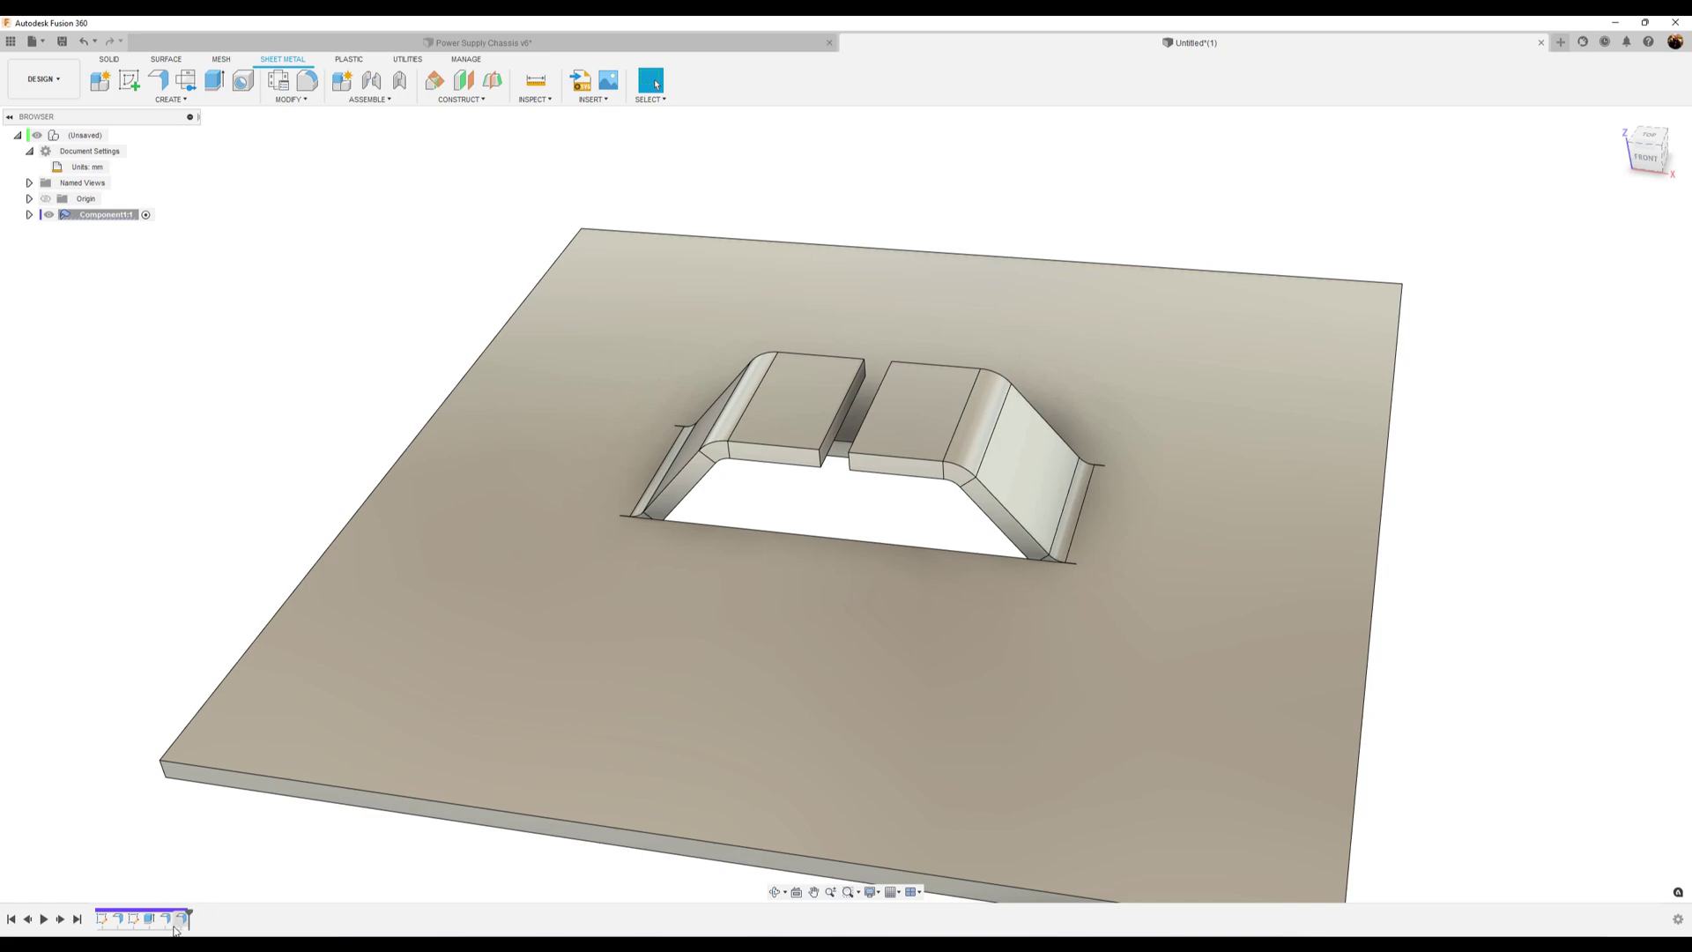
right_click(180, 922)
click(278, 813)
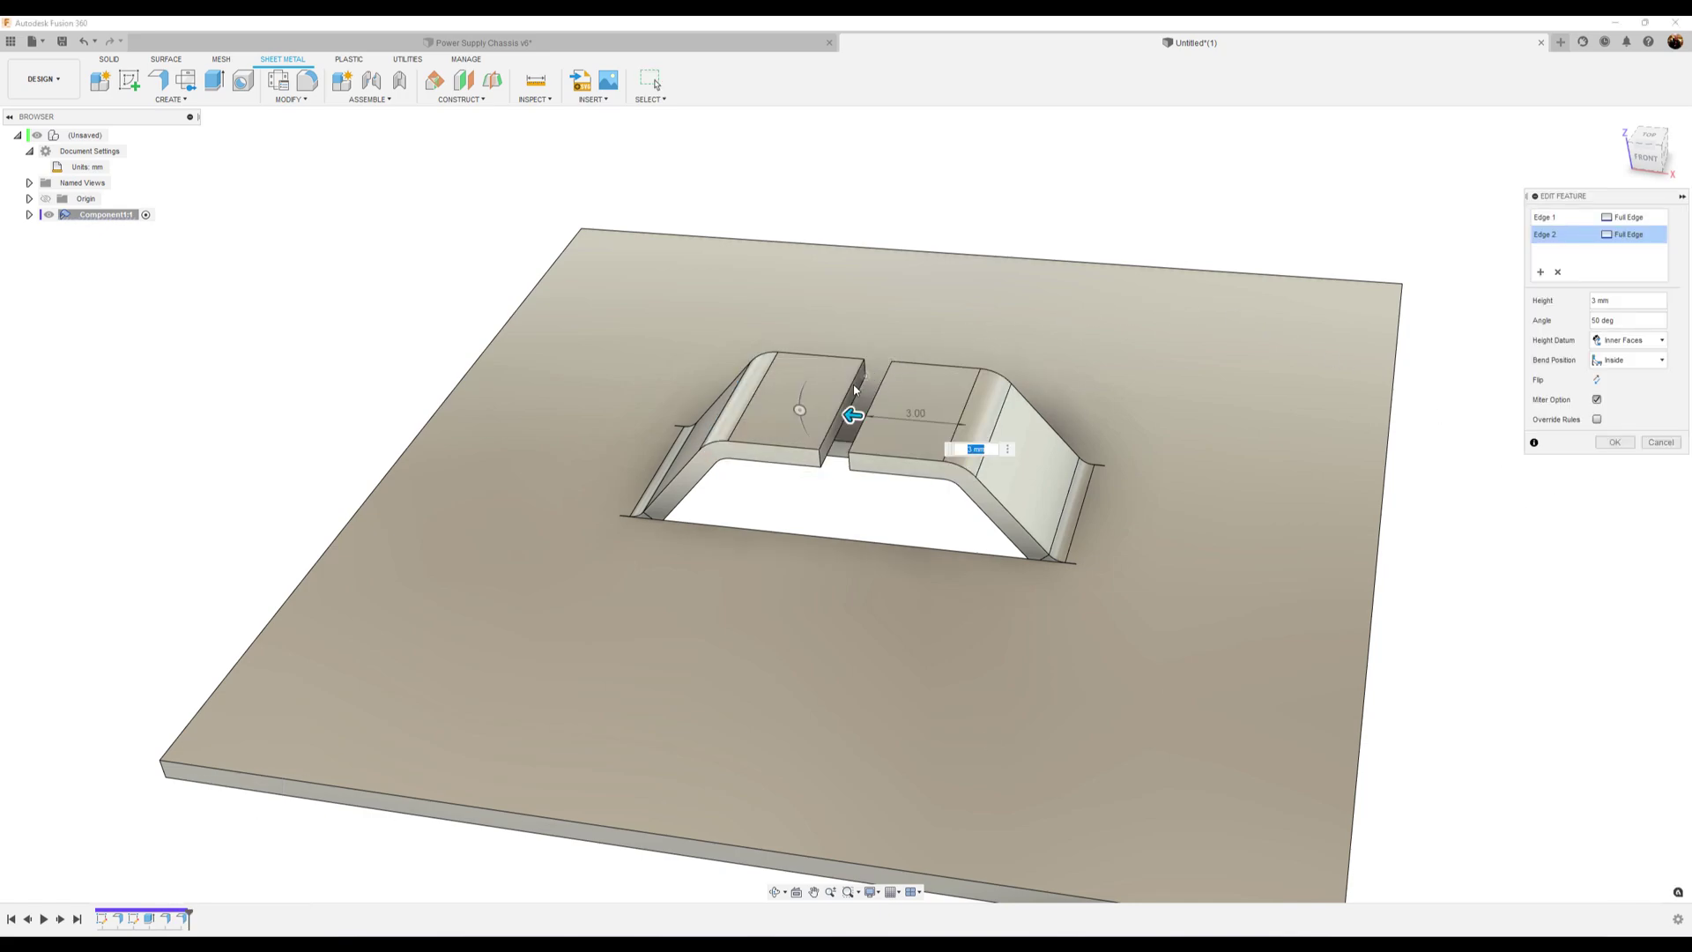
click(854, 390)
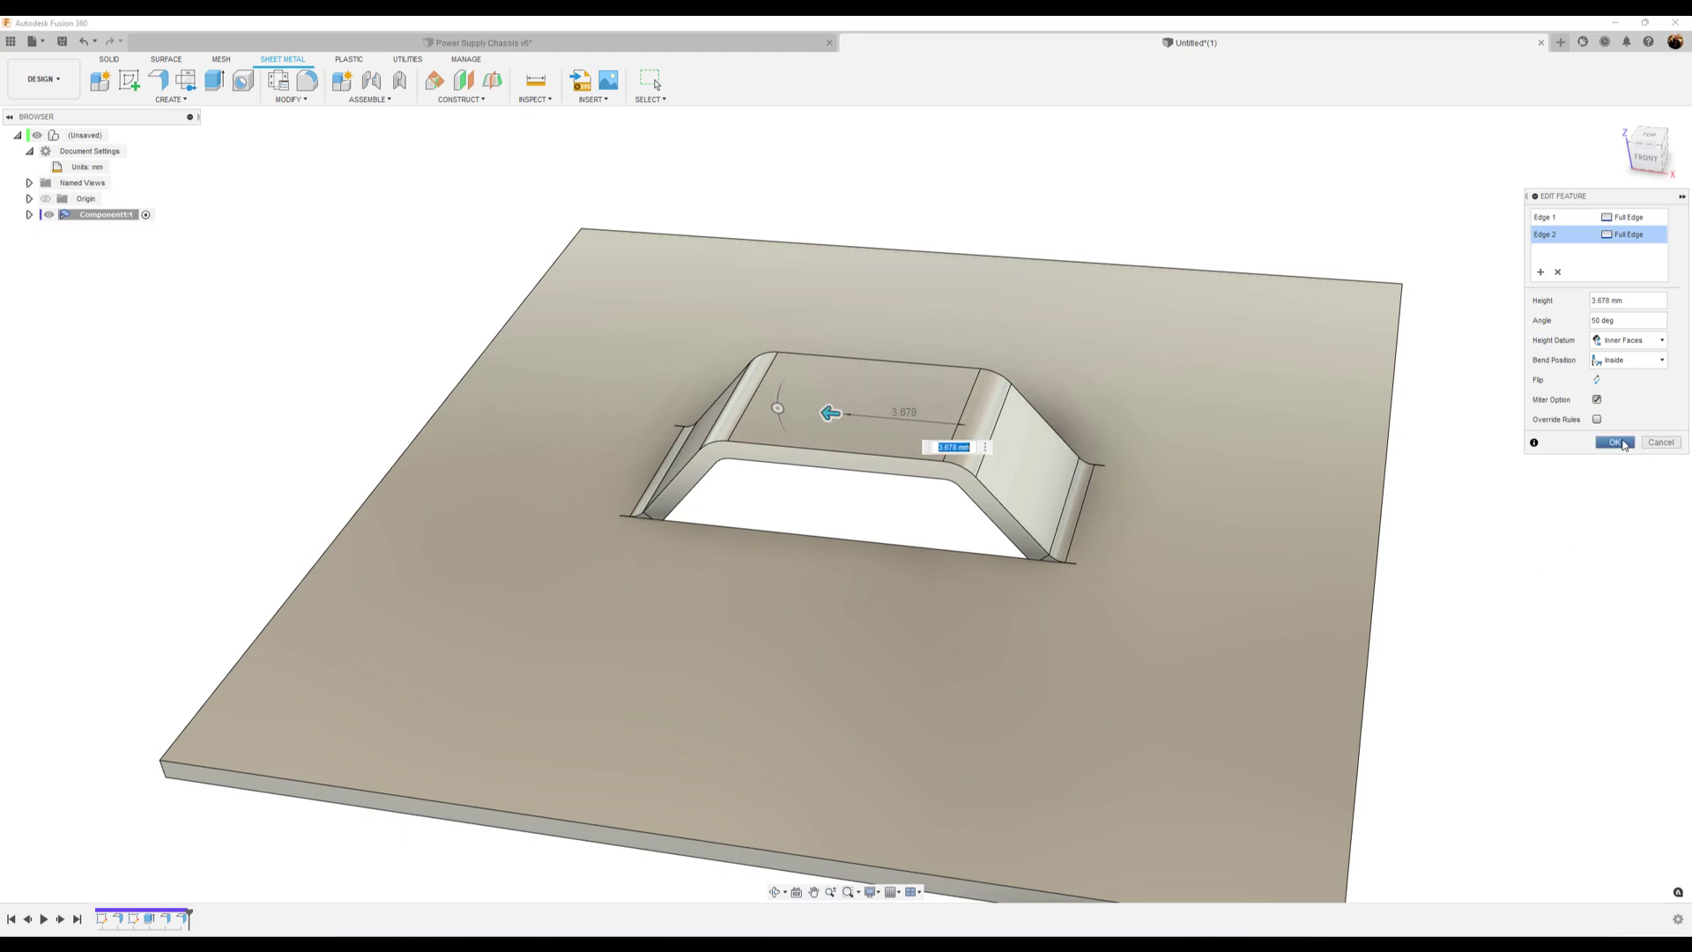
click(1618, 443)
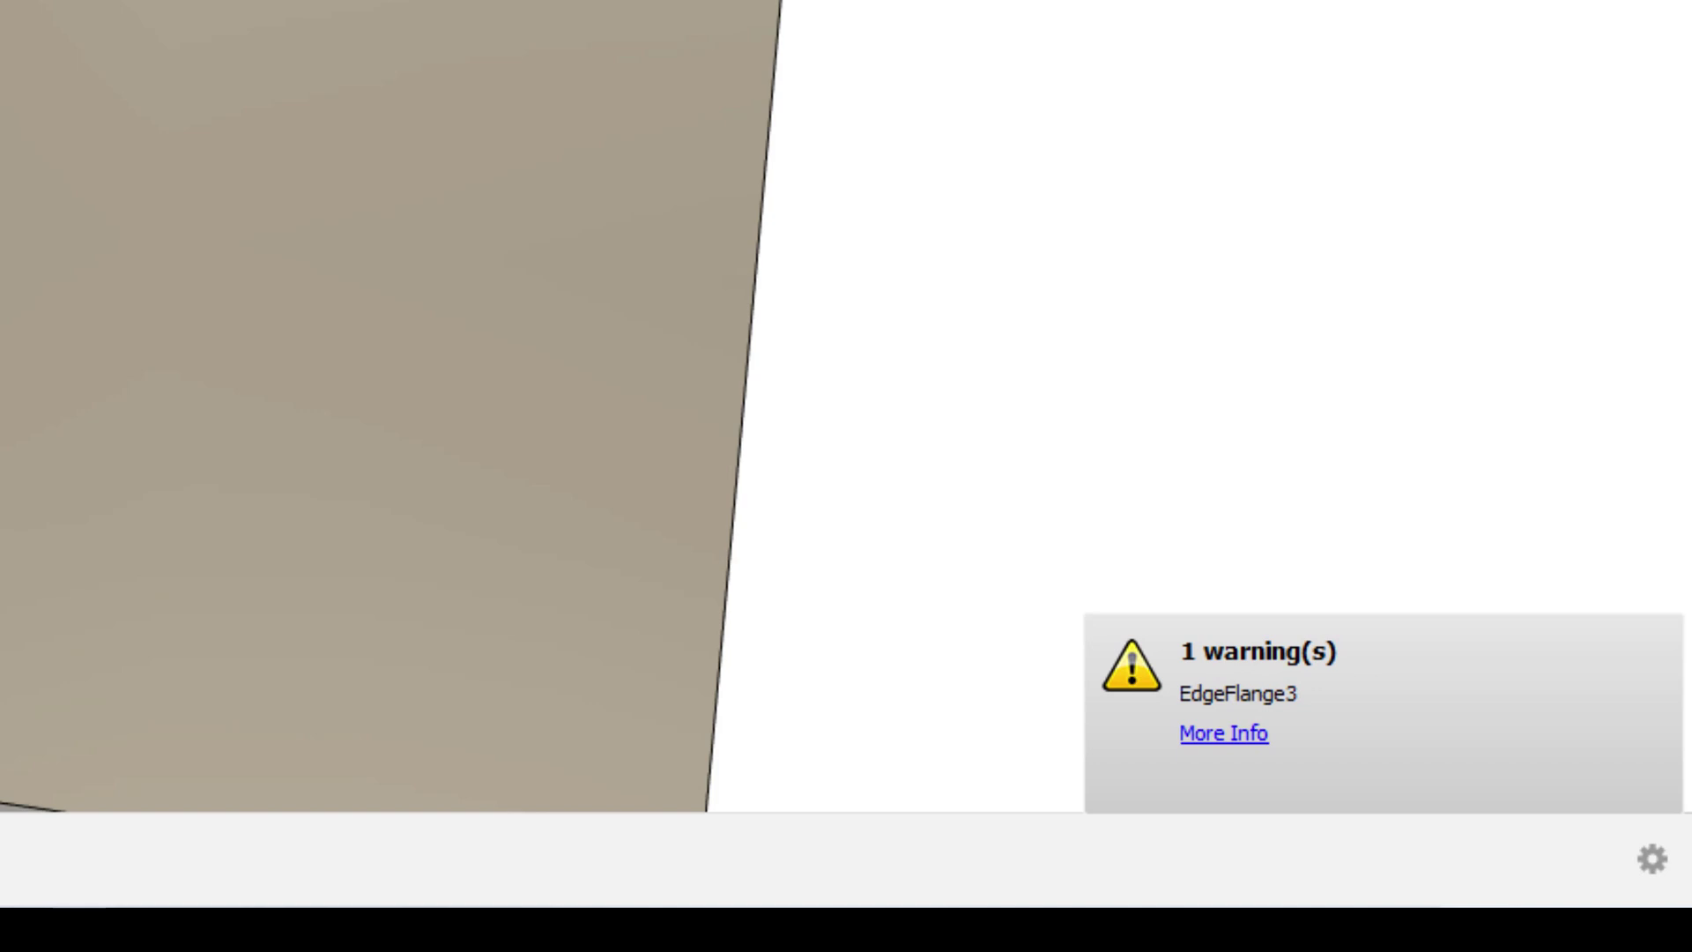
Step: Review the warning details of the facing top flanges and set their height to 3 mm
click(1251, 736)
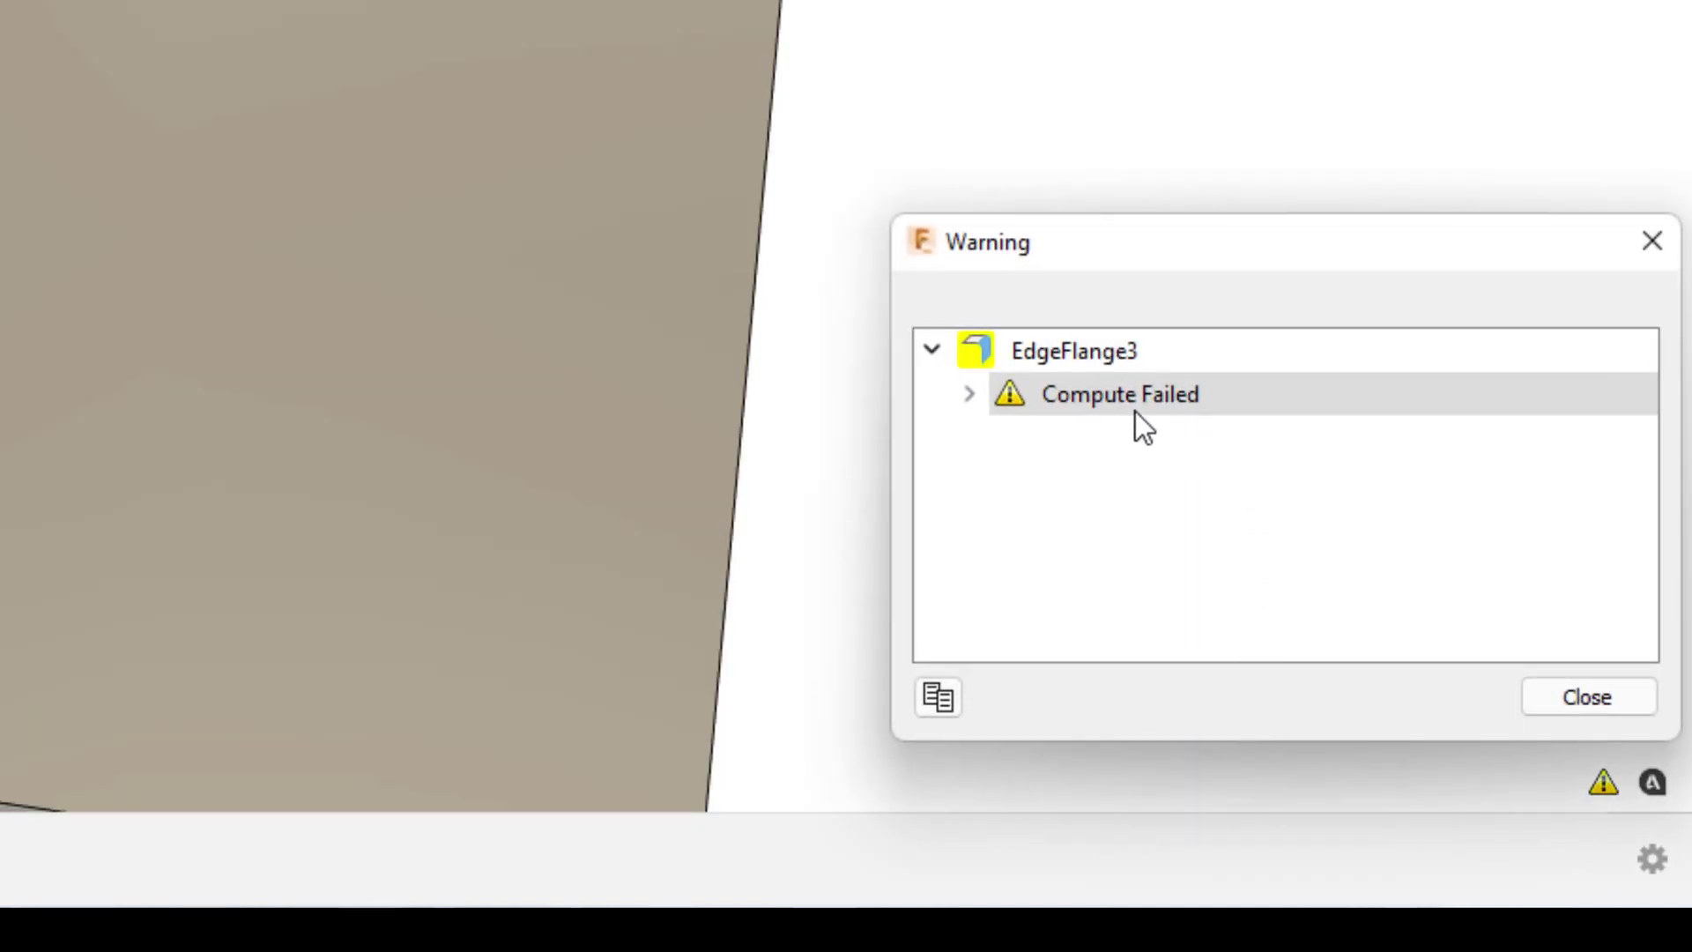
click(970, 394)
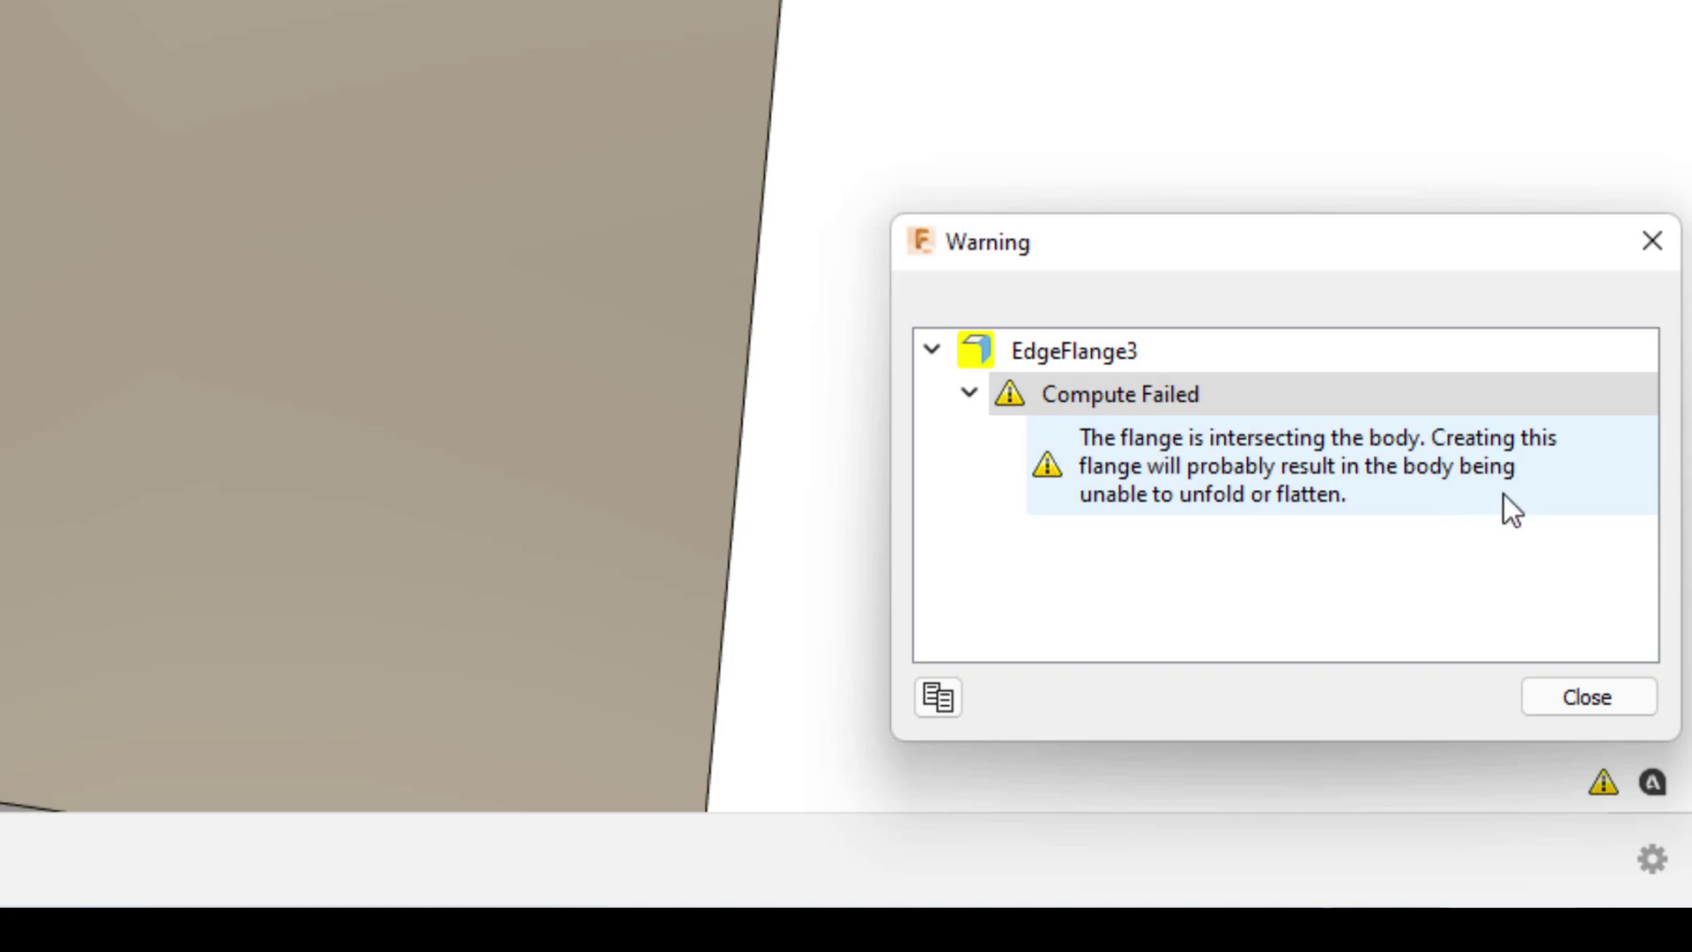
click(1606, 696)
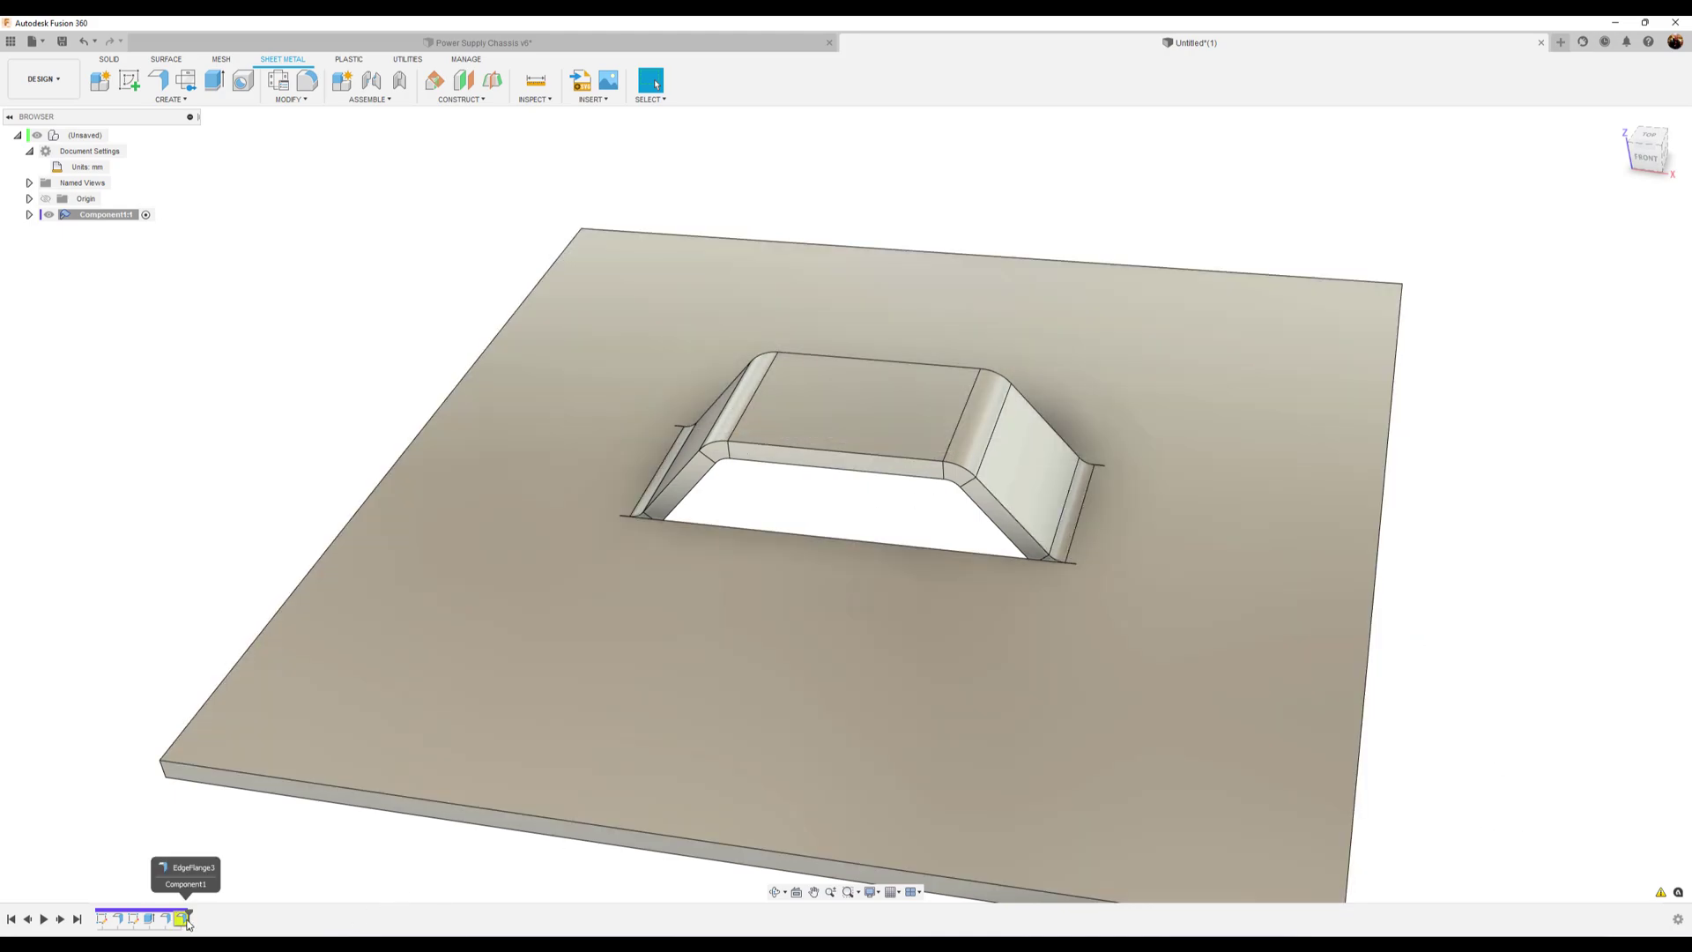
right_click(182, 920)
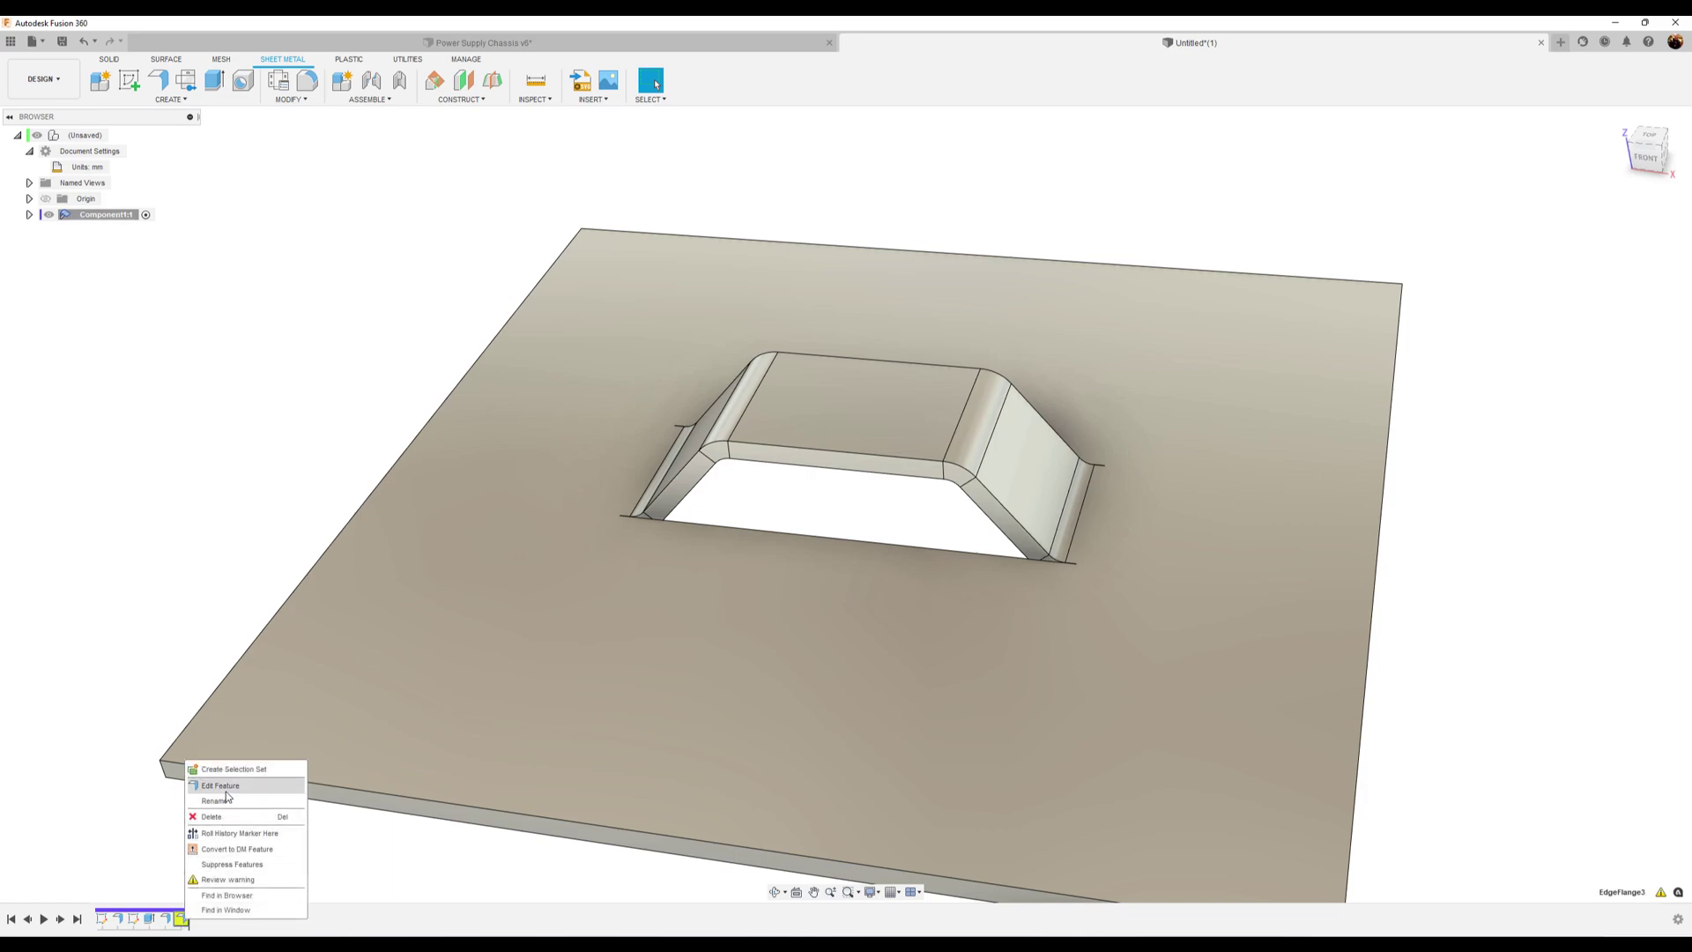
click(224, 768)
click(1655, 301)
text(3)
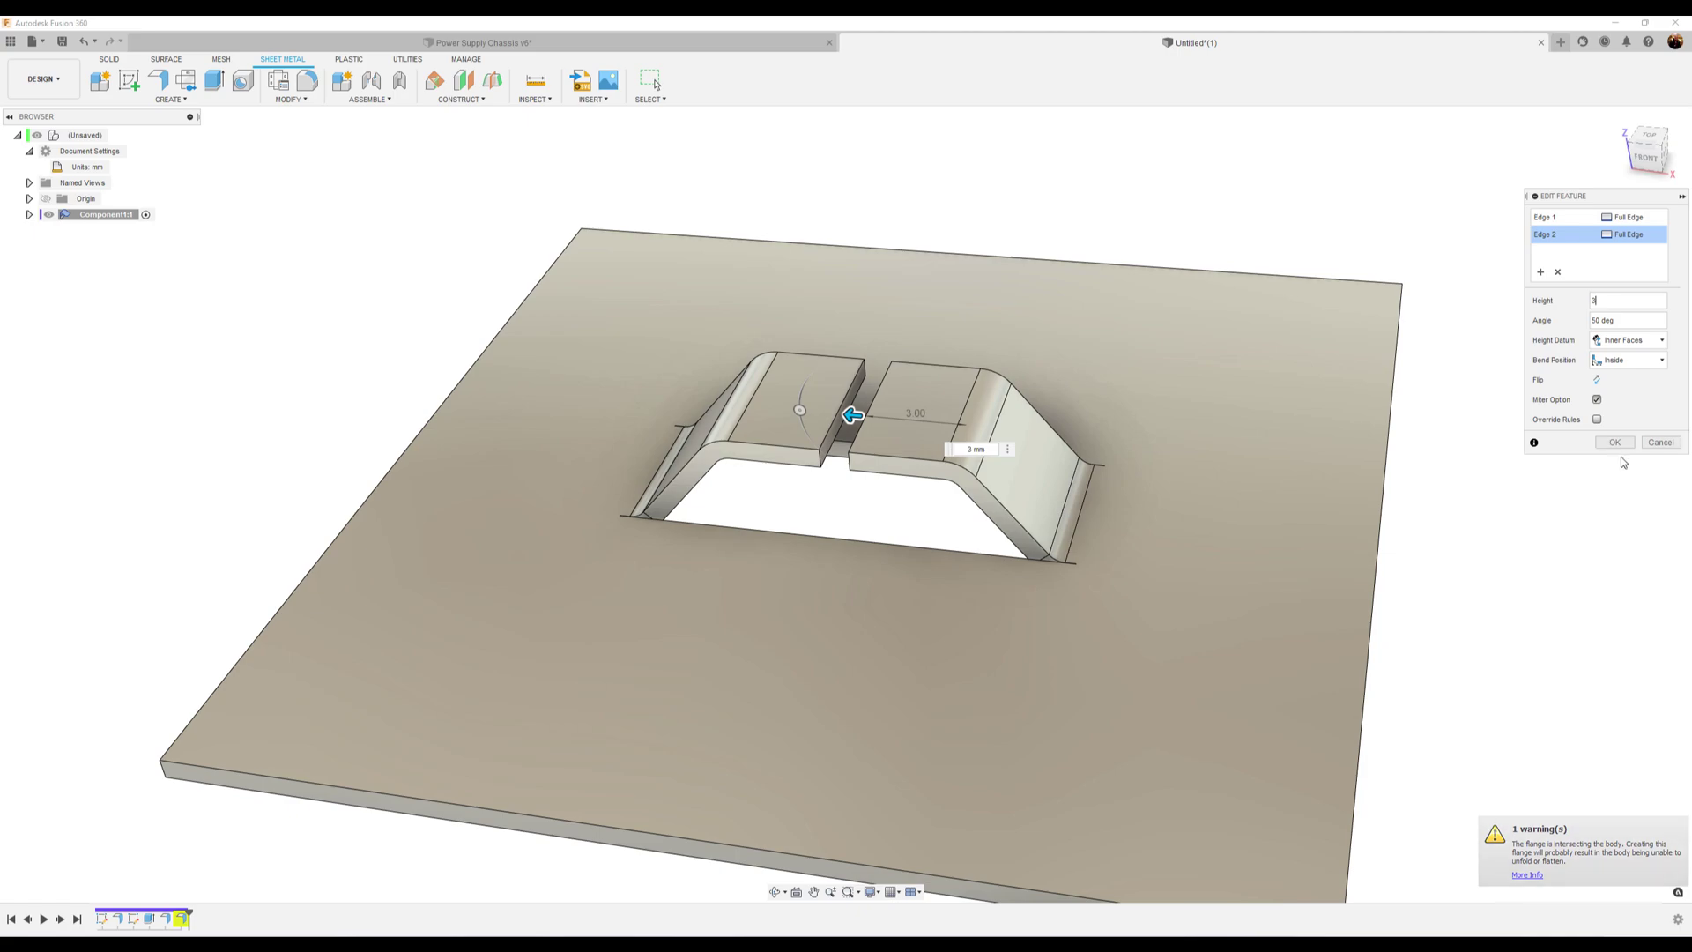
click(1623, 444)
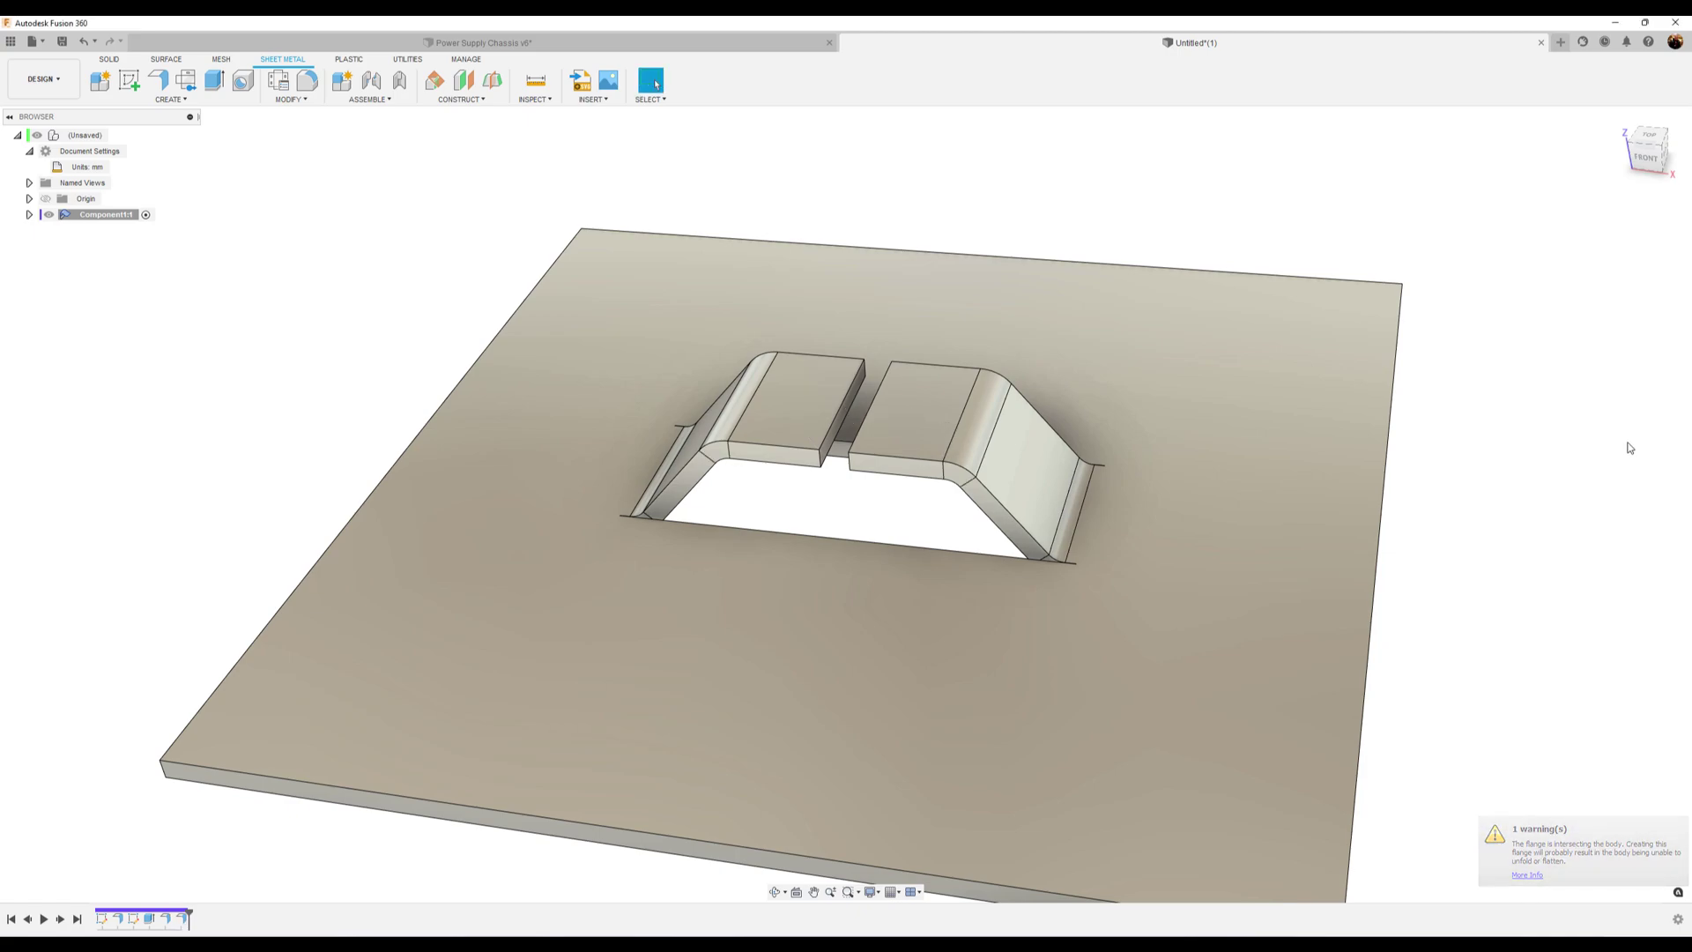
Step: Extrude the end face of one top flange across the gap to the facing flange, using the Join operation
click(214, 81)
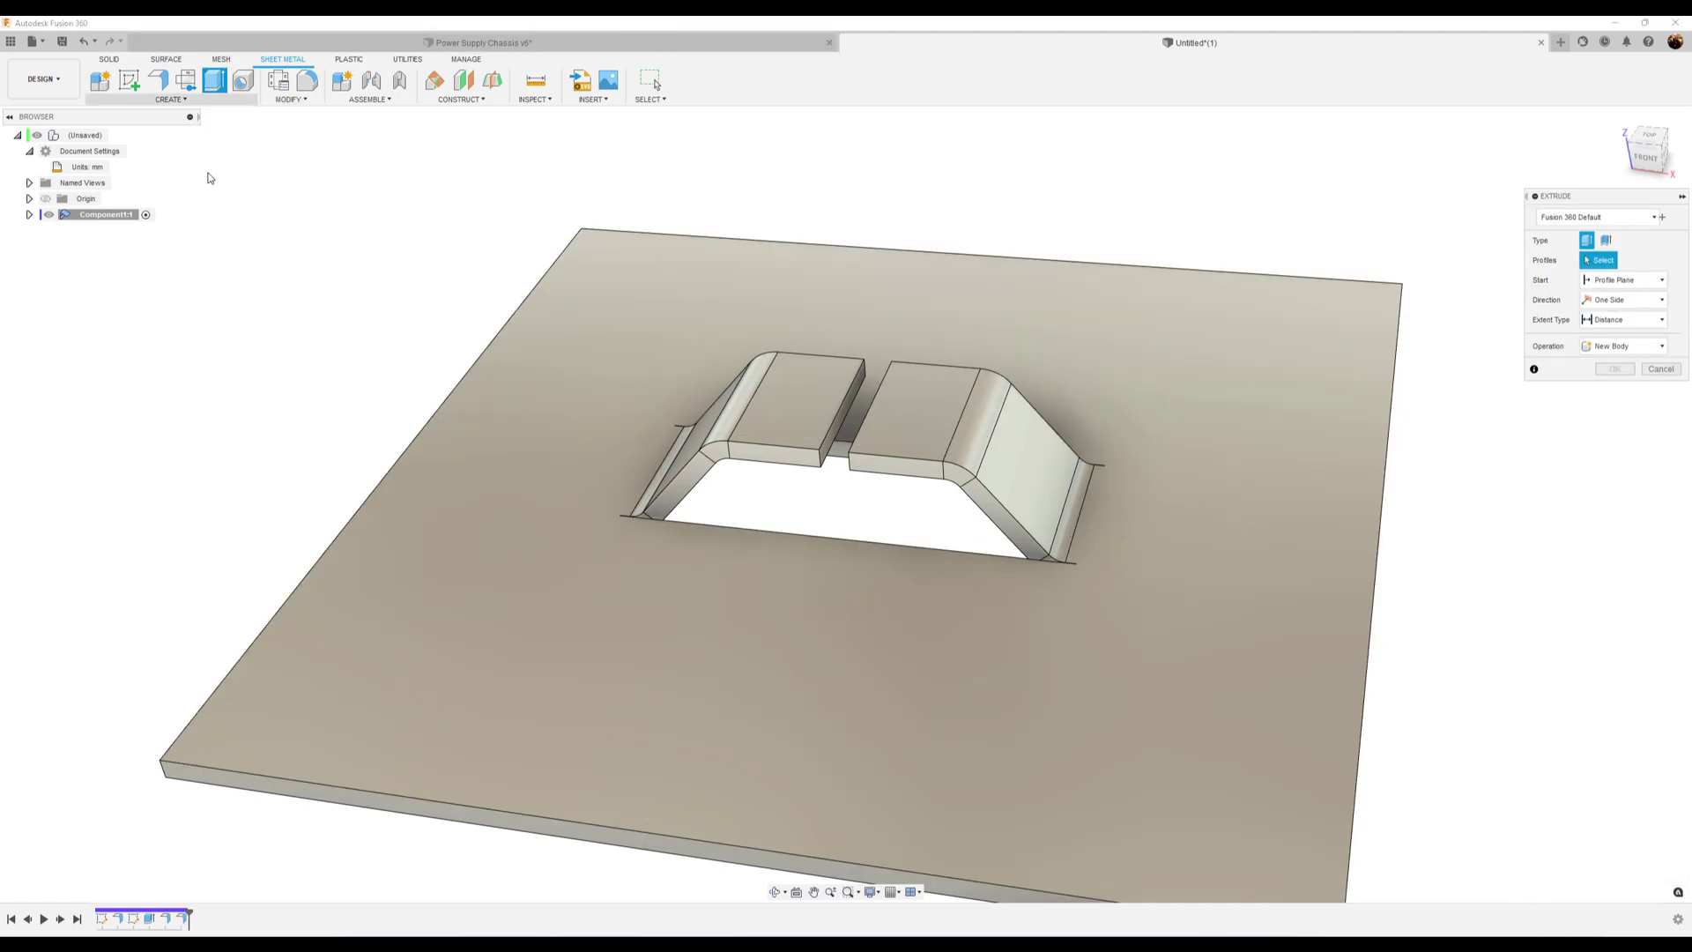
click(825, 445)
shift+middle_drag(911, 677, 895, 418)
drag(848, 416, 859, 416)
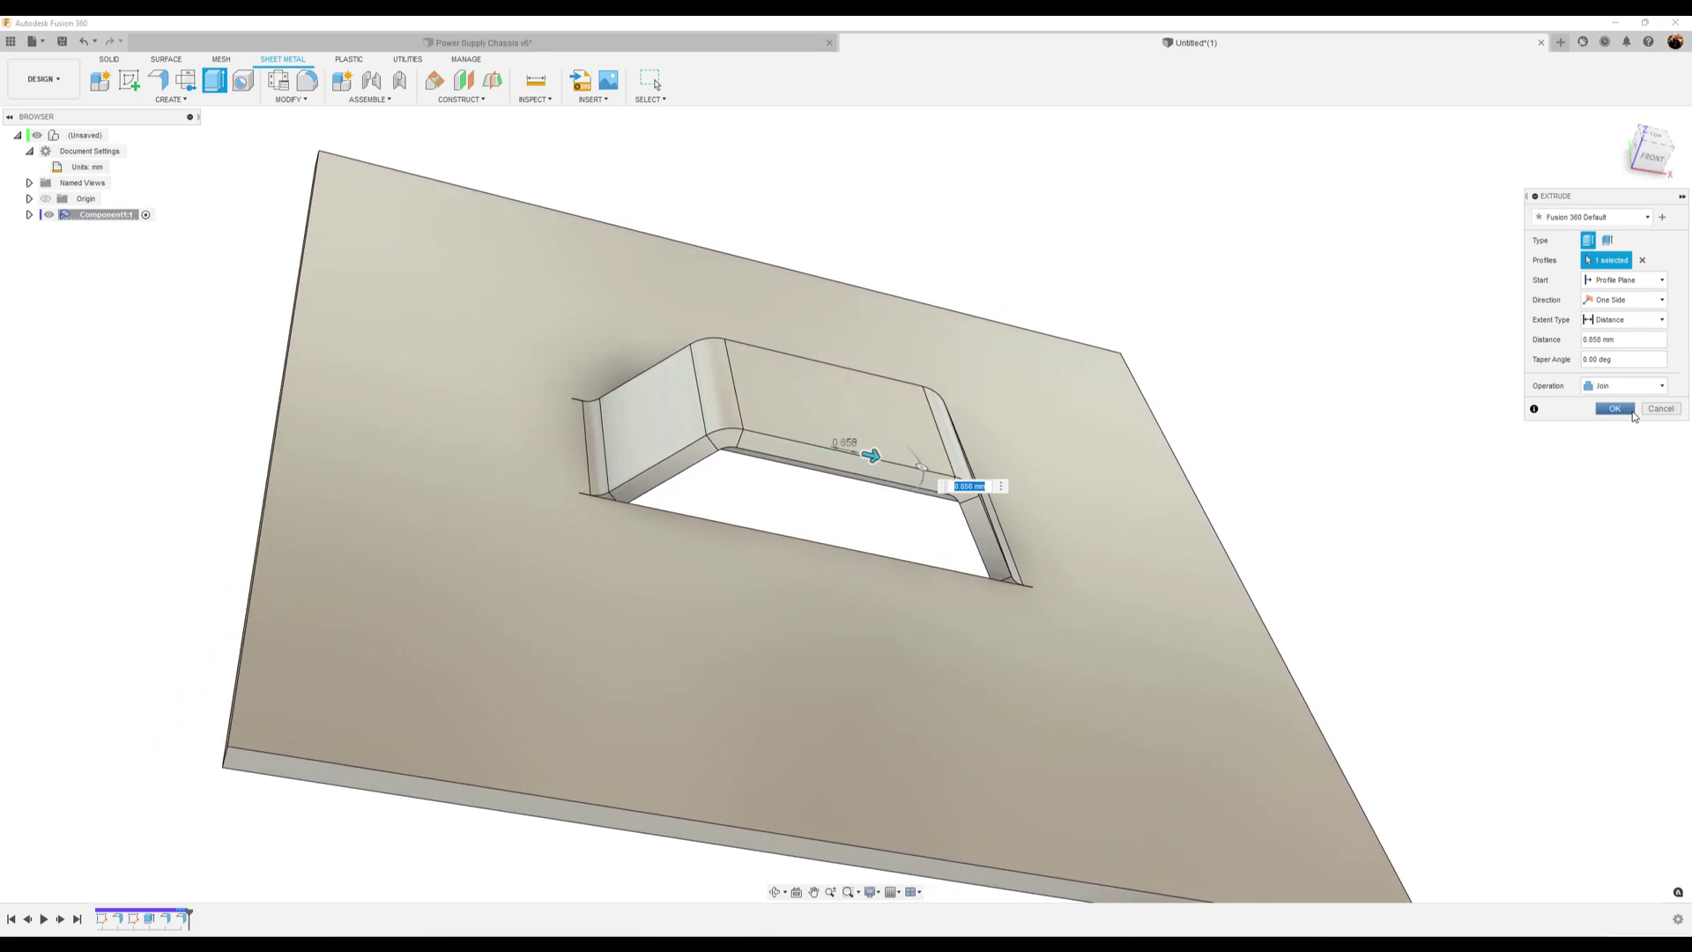
click(1626, 412)
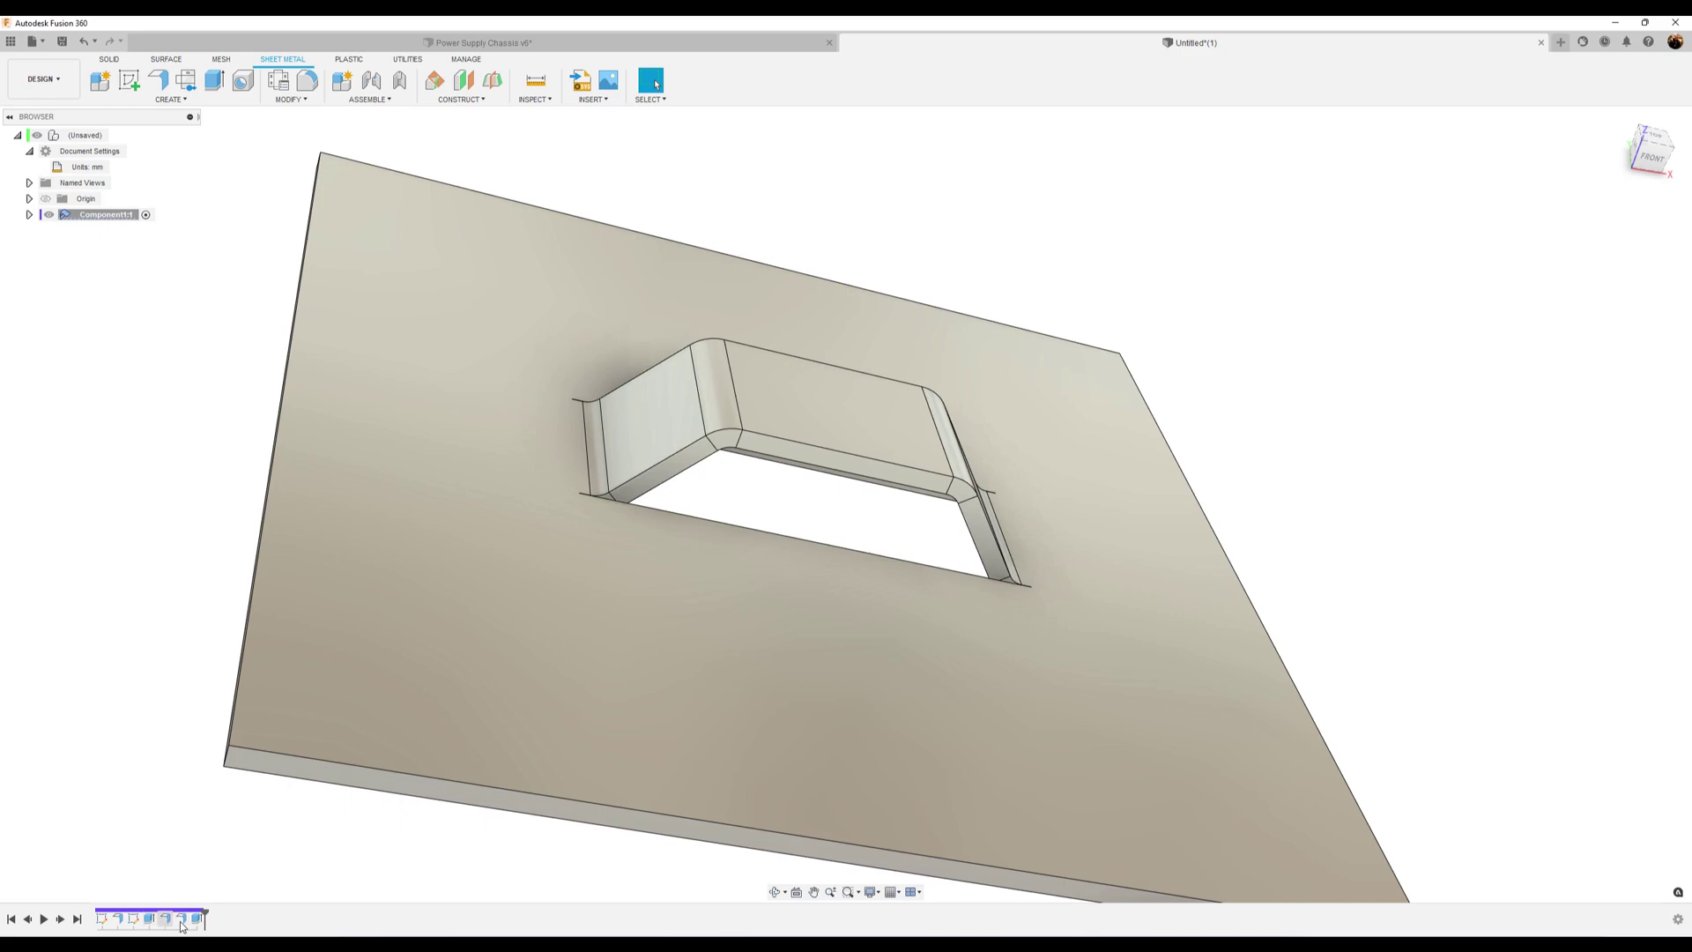
shift+middle_drag(1573, 499, 1597, 460)
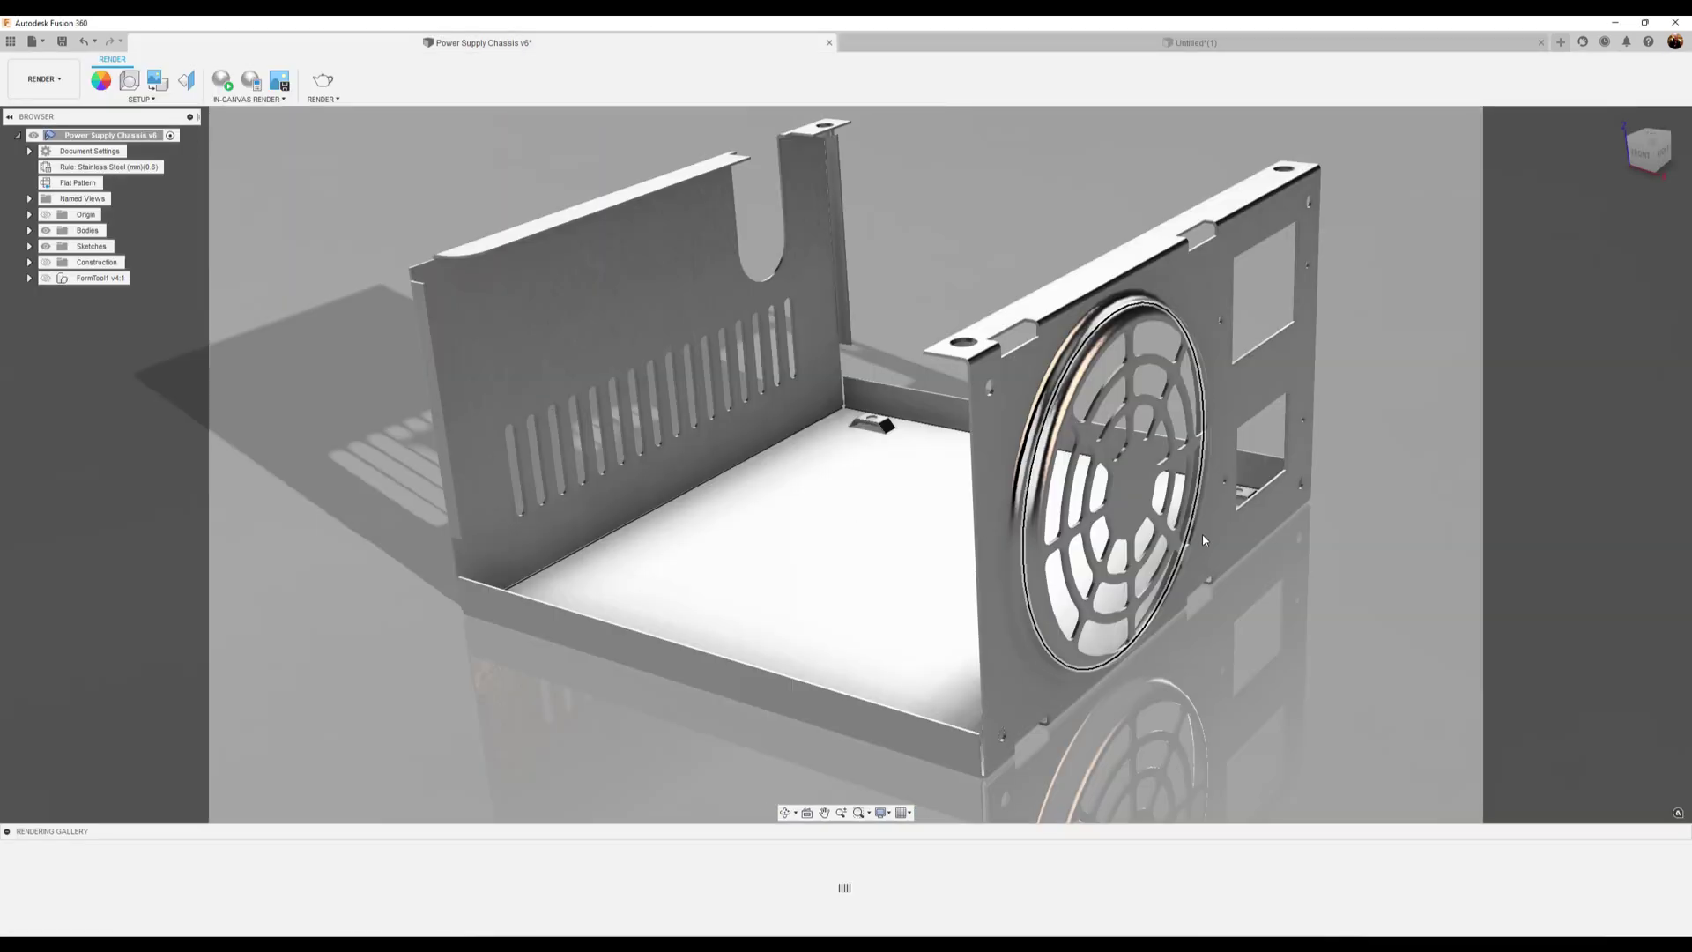
Step: Examine the raised mounts on the rendered Power Supply Chassis floor from several angles, and return to the untitled design
shift+middle_drag(1292, 631, 1060, 663)
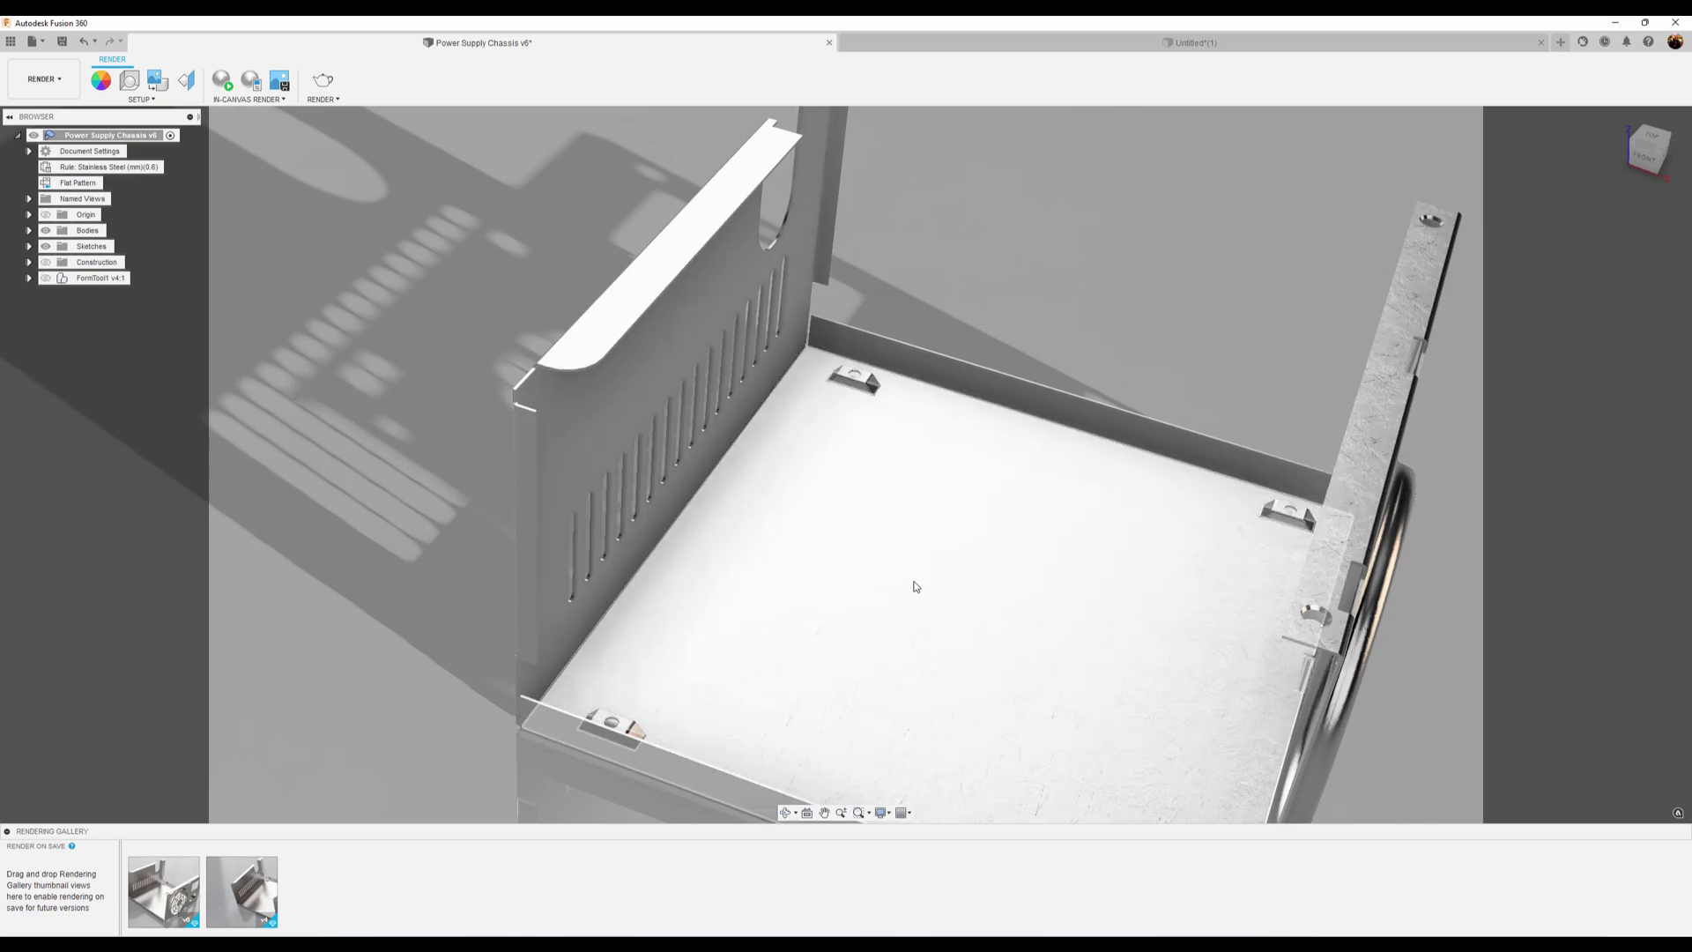
shift+middle_drag(690, 420, 751, 370)
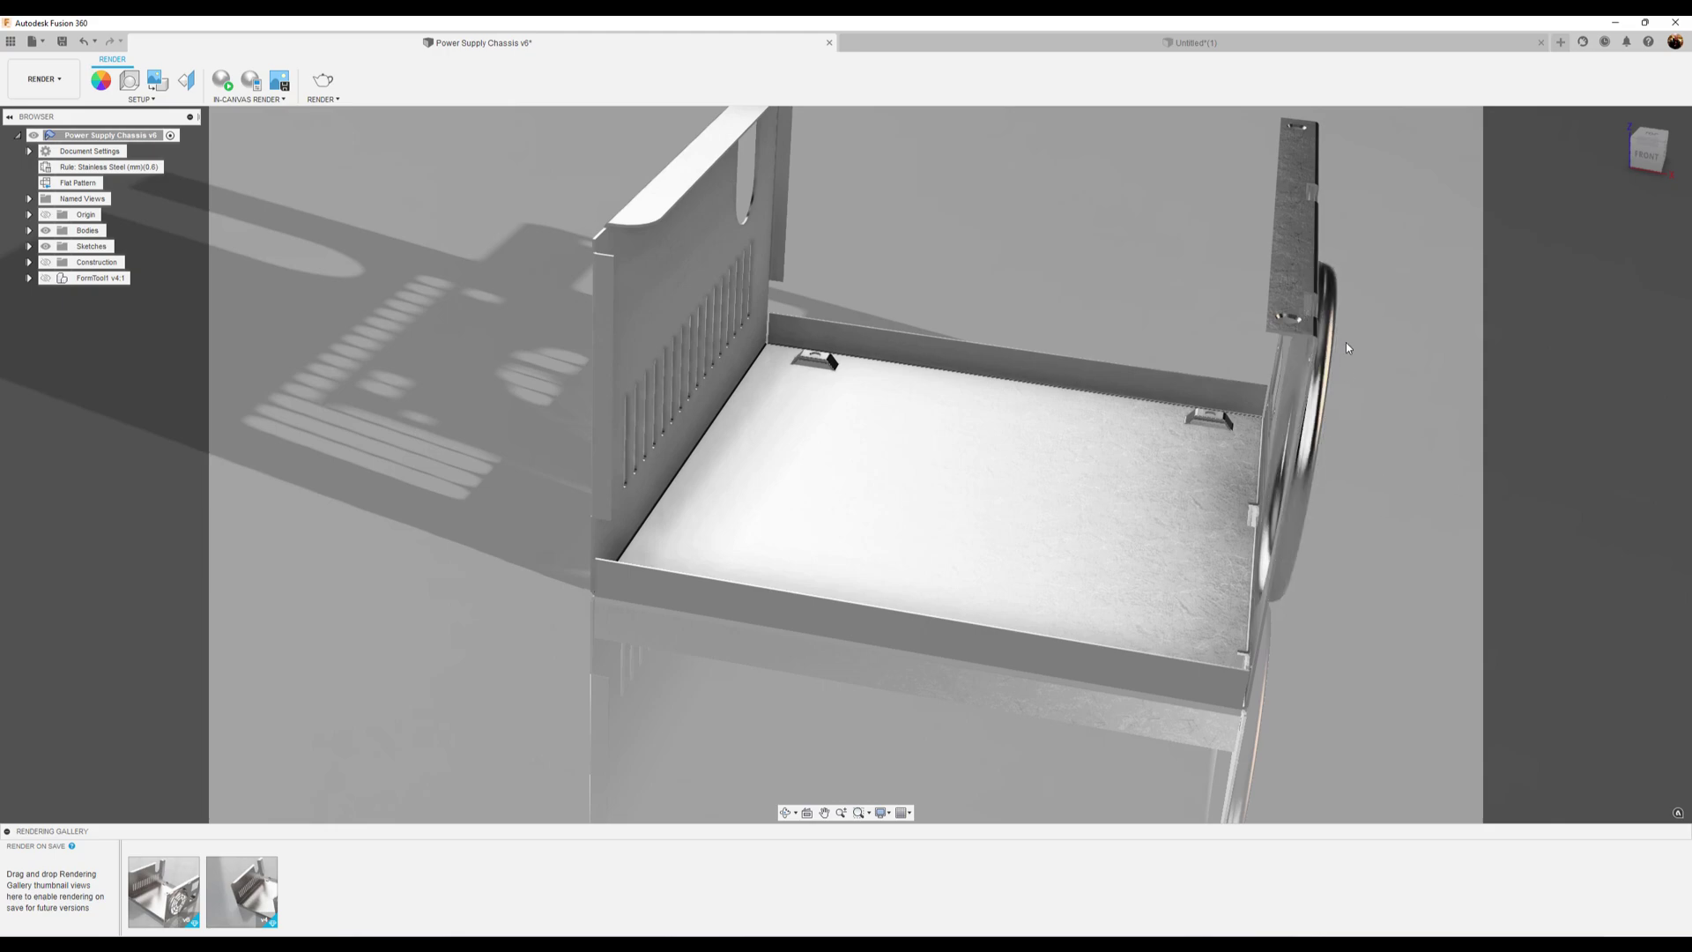
scroll(1162, 511, up, 3)
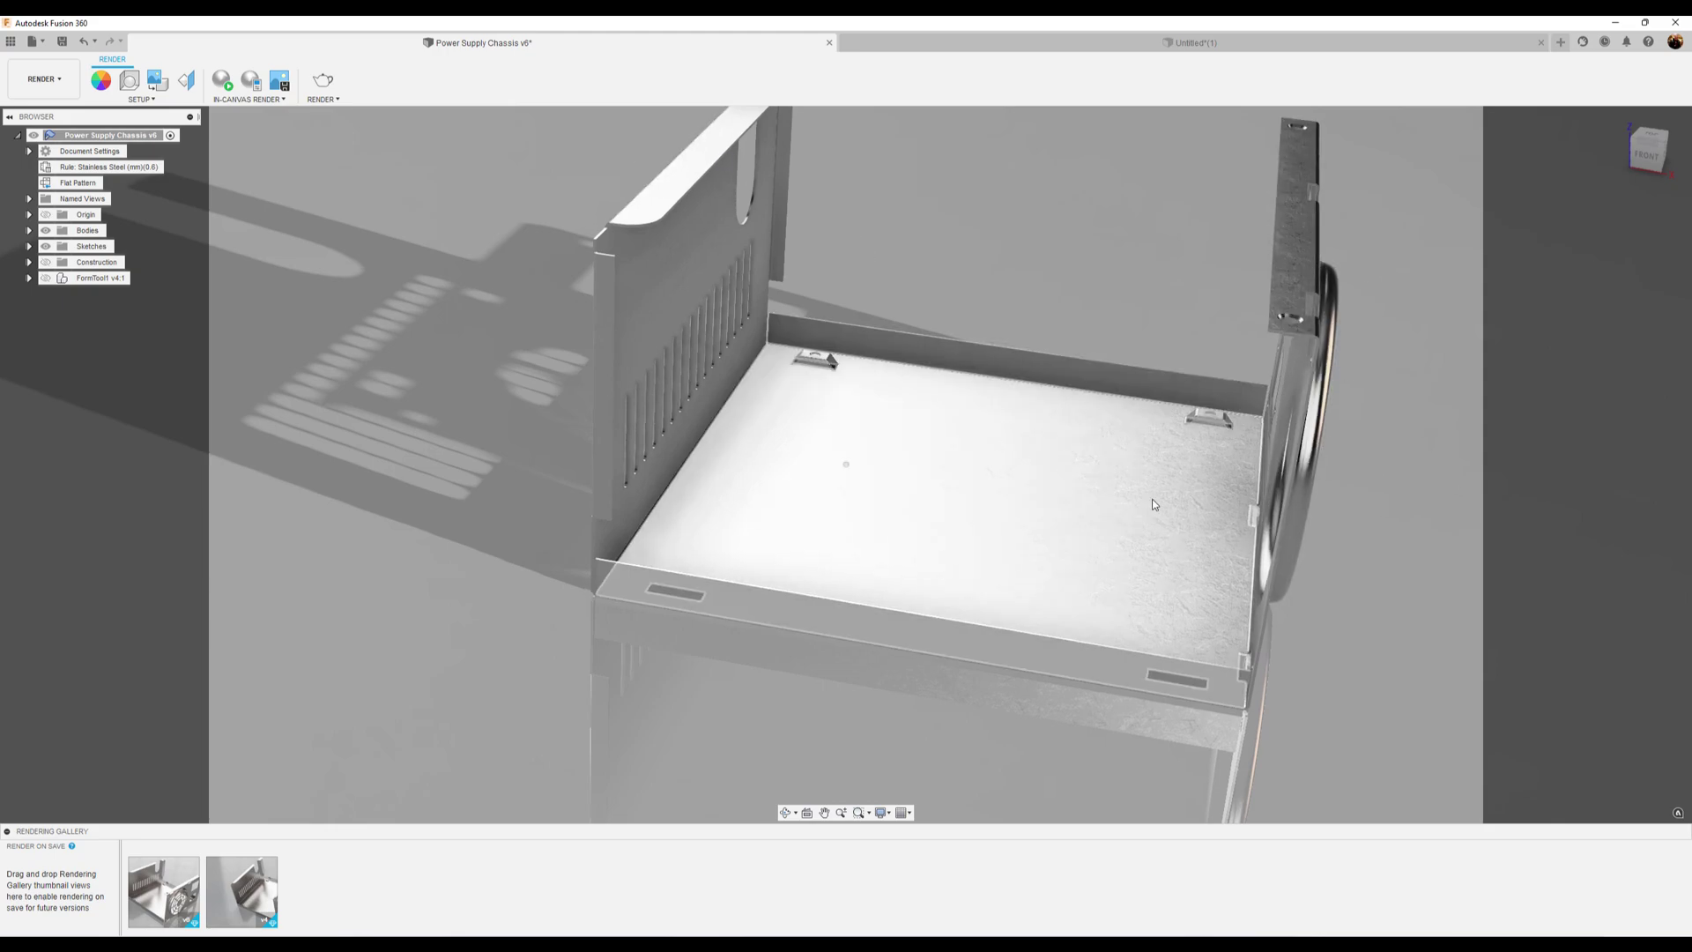
shift+middle_drag(1267, 536, 1242, 520)
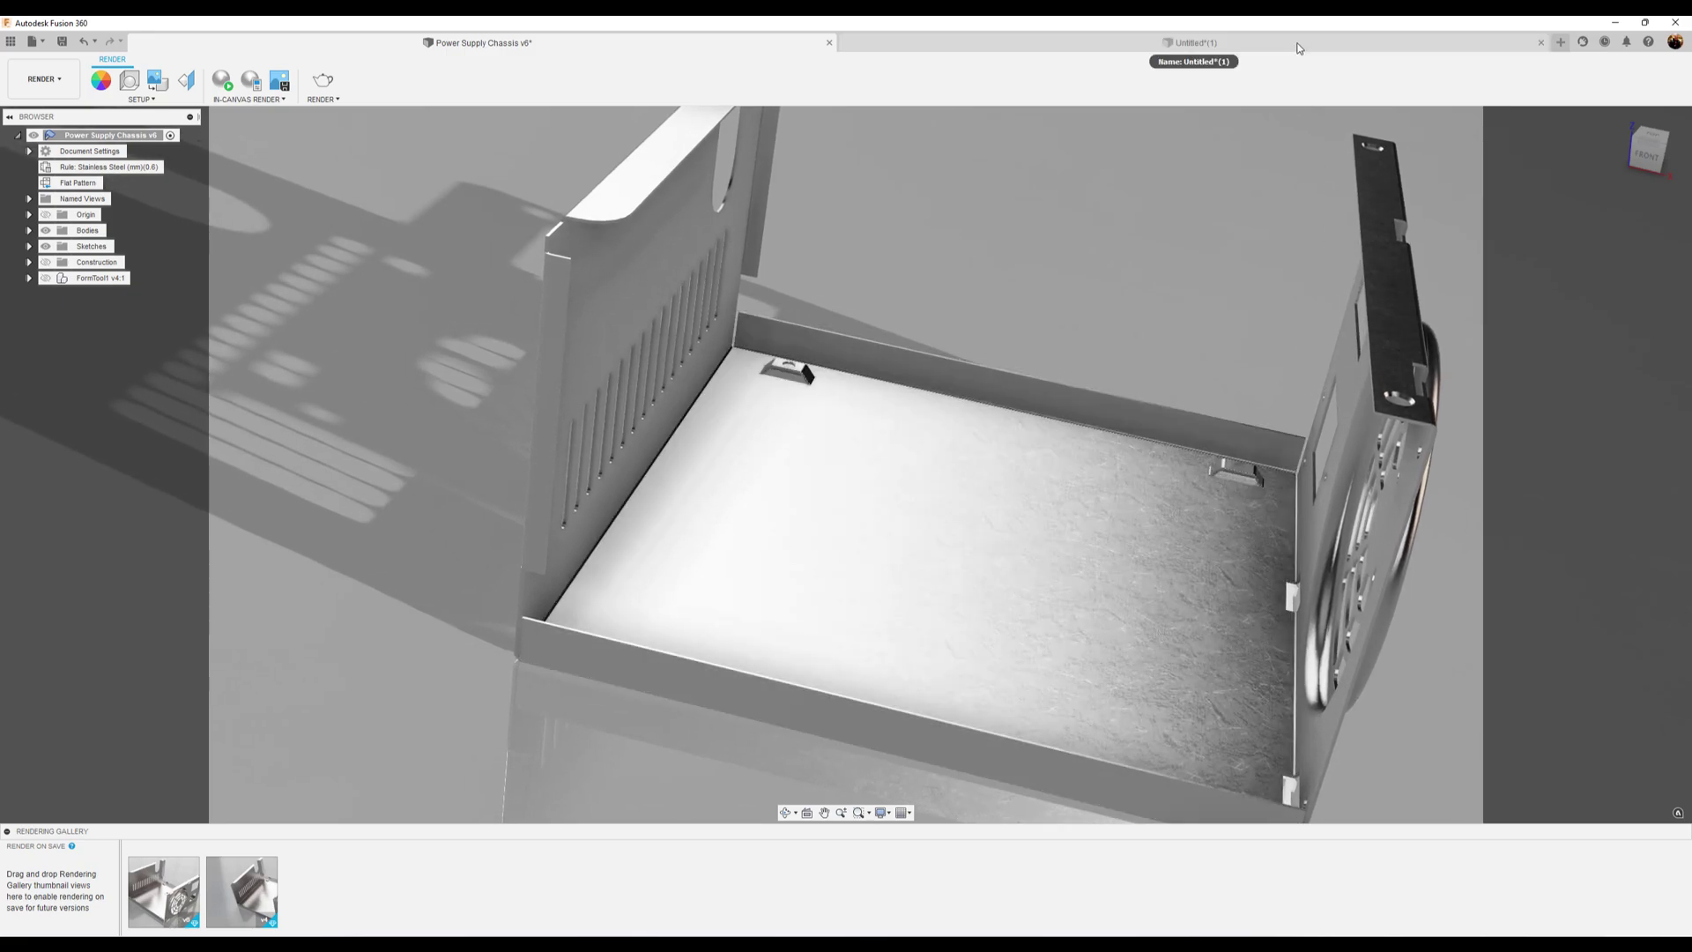
click(1297, 47)
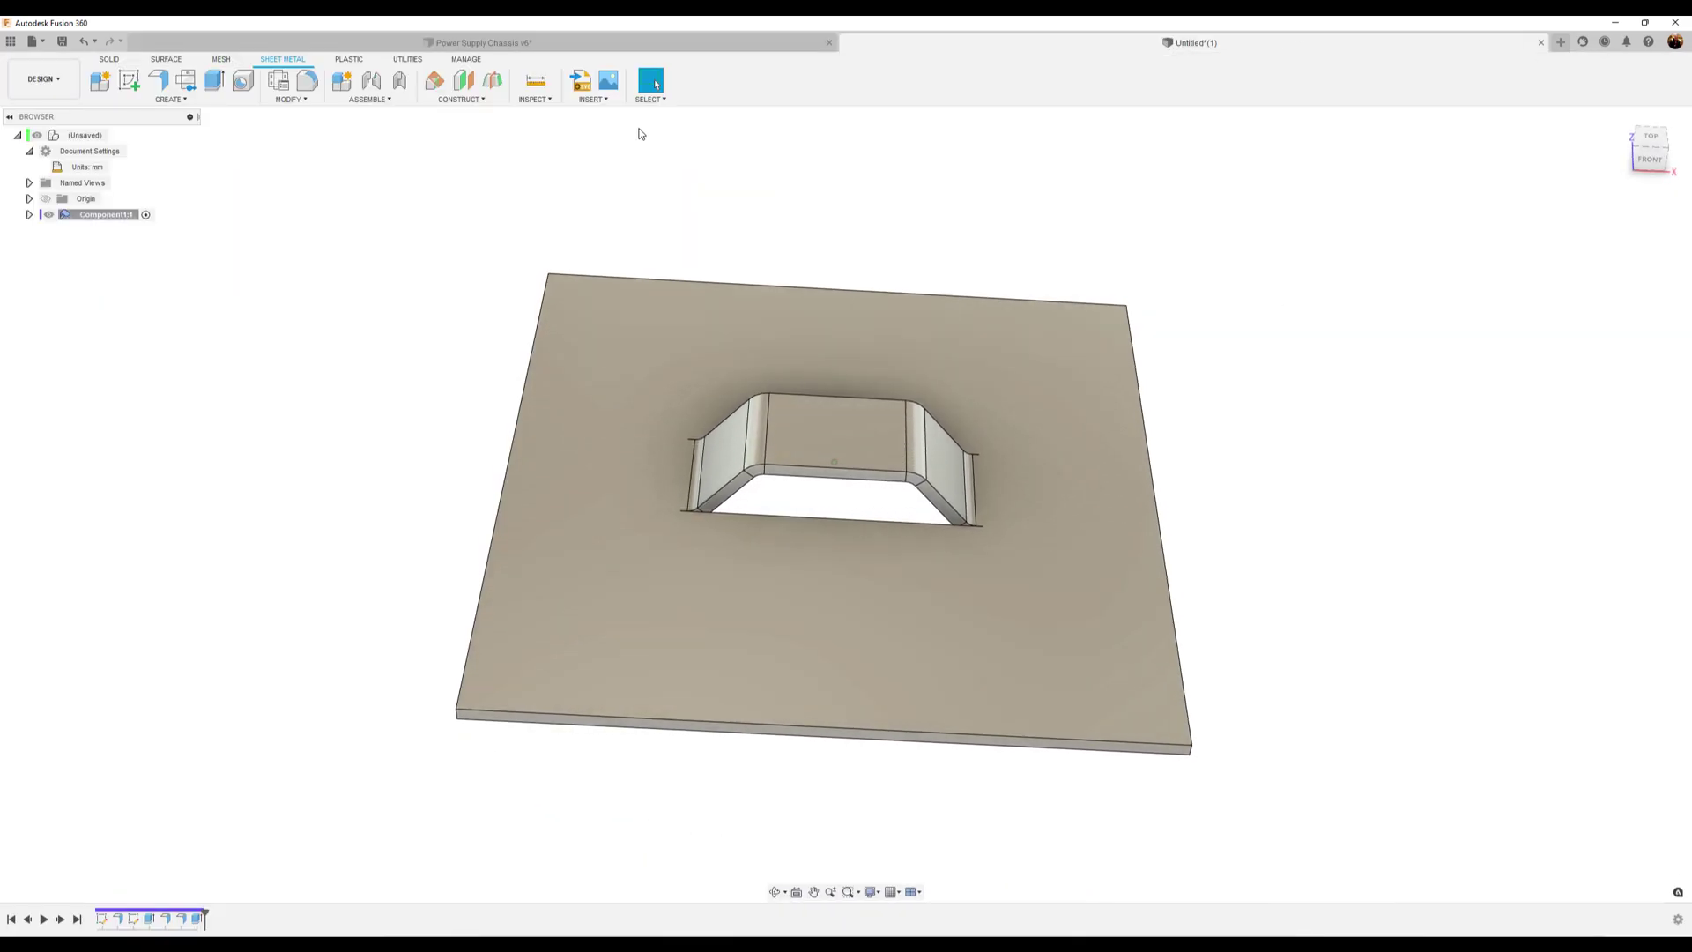
Step: Cut a simple 3 mm diameter hole at the centre of the bridge's top face with extents set to All
click(244, 84)
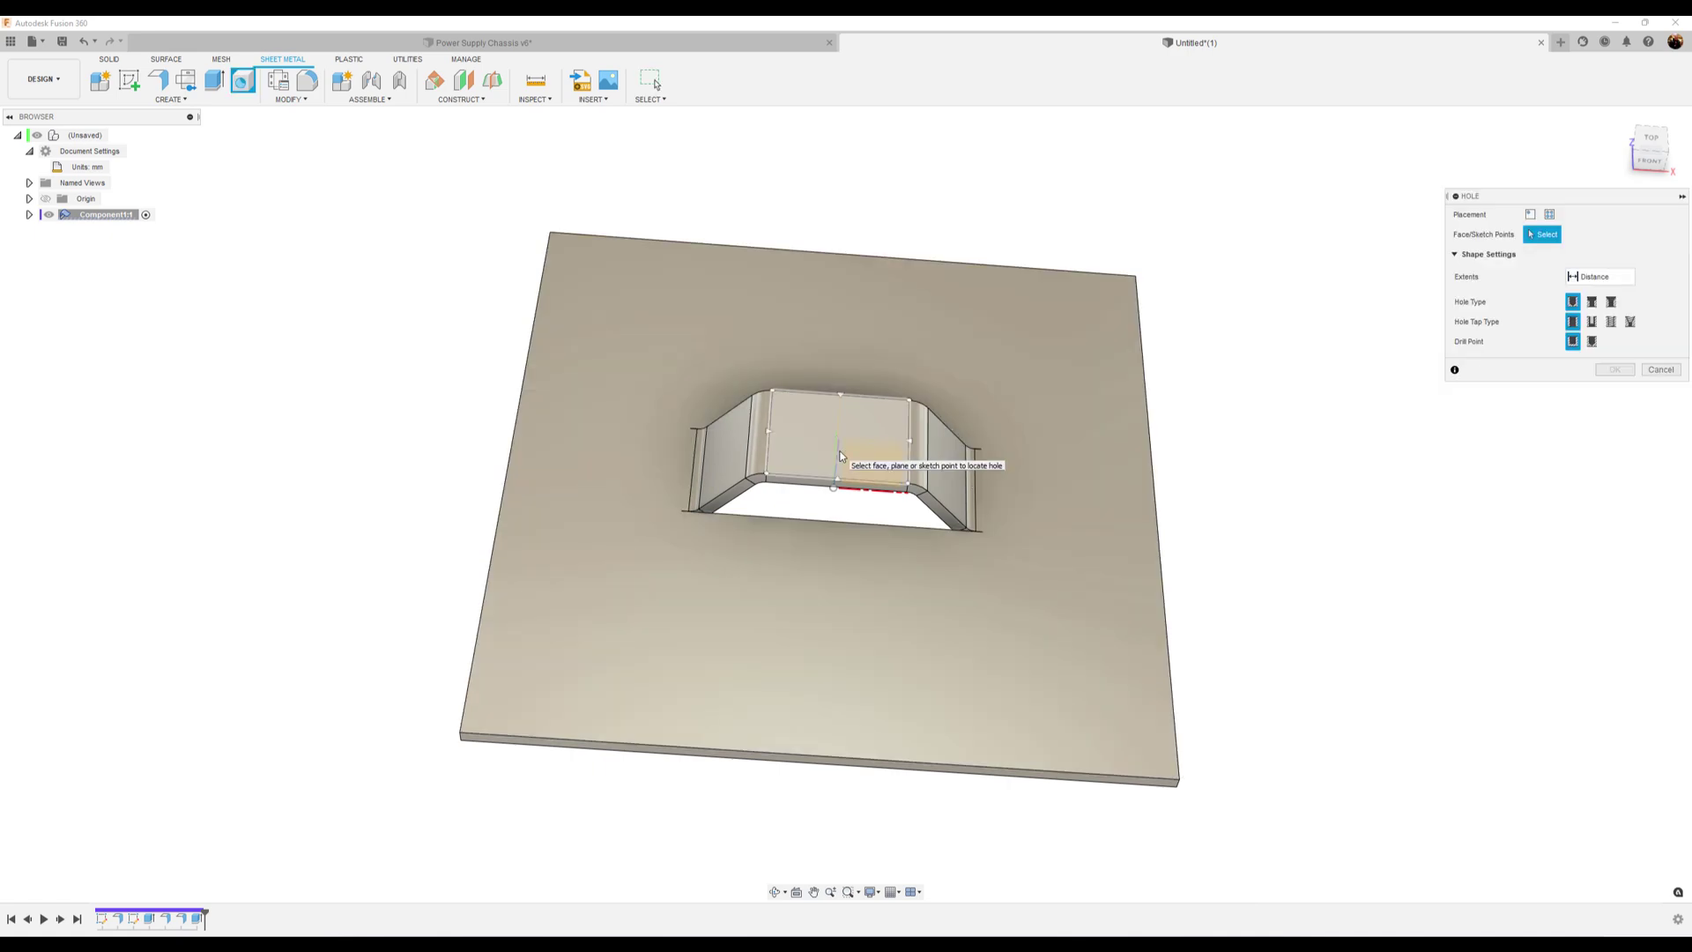
click(838, 446)
click(1657, 147)
drag(832, 503, 832, 492)
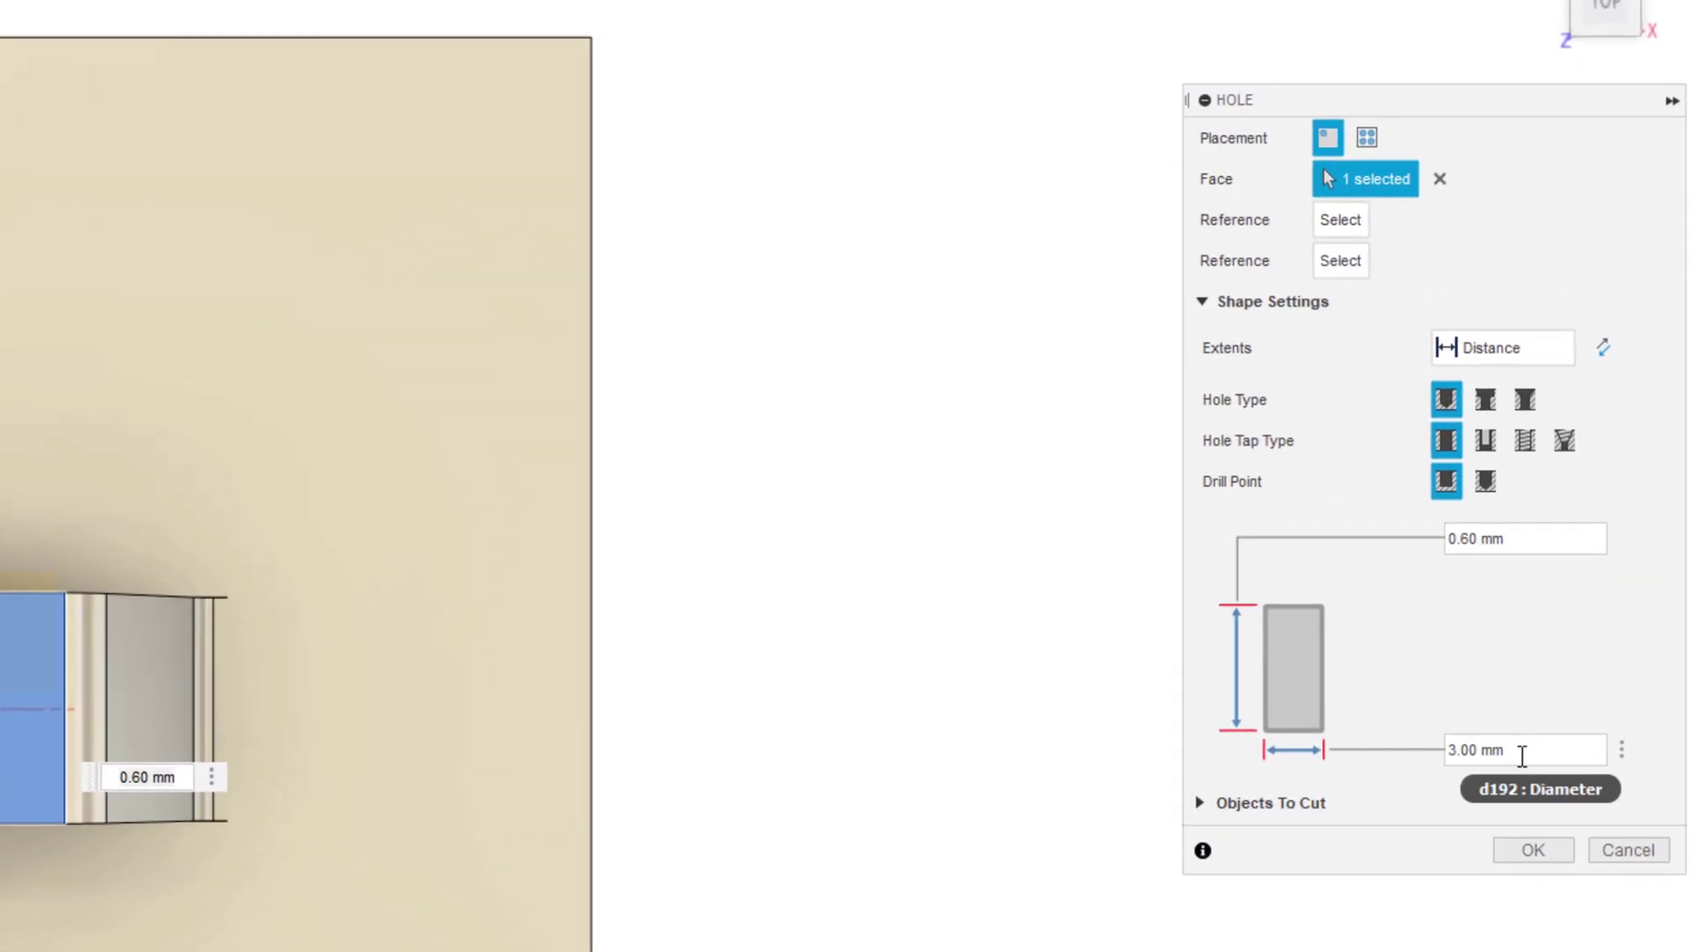
click(1553, 349)
click(1535, 439)
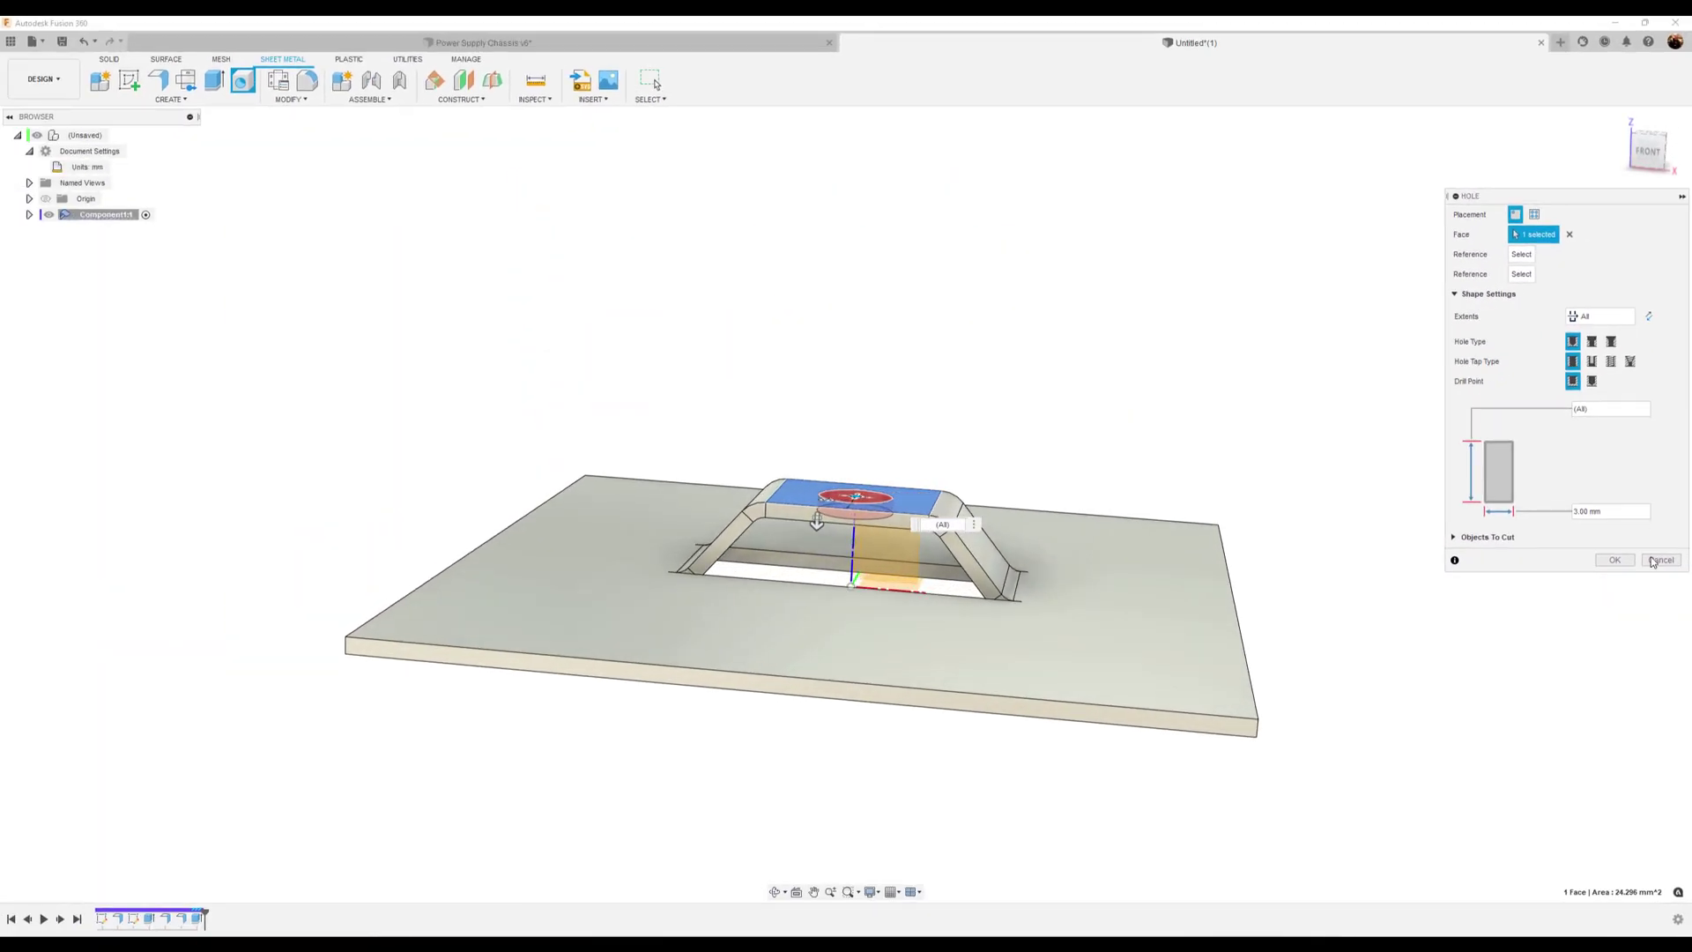
click(1614, 561)
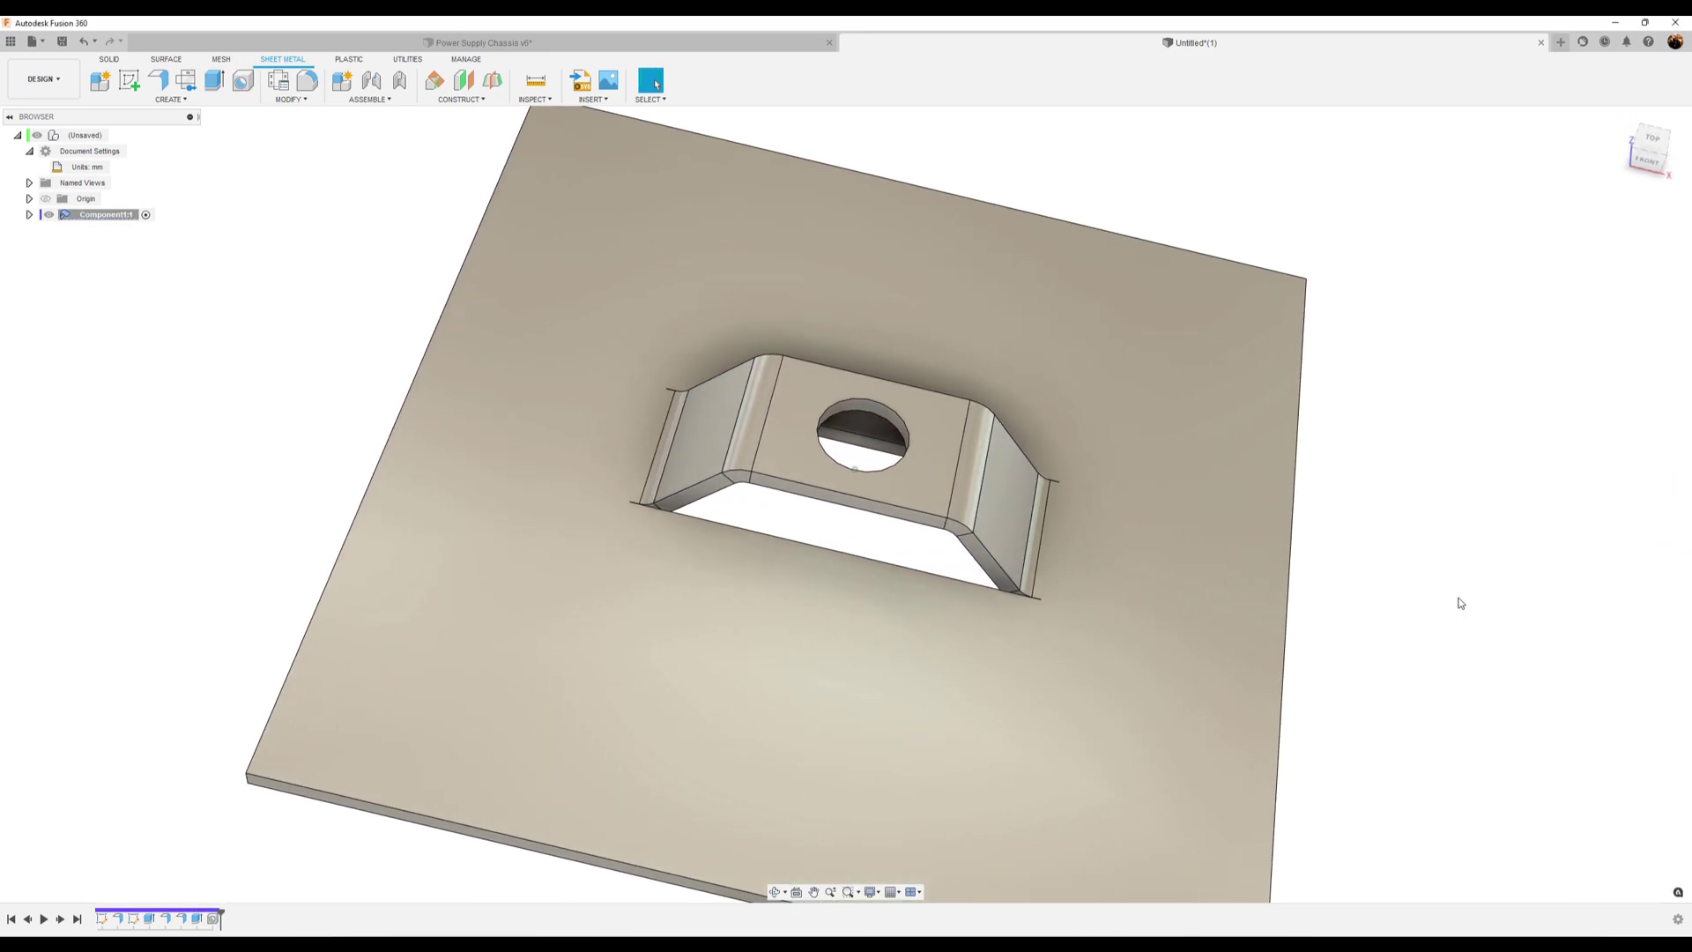